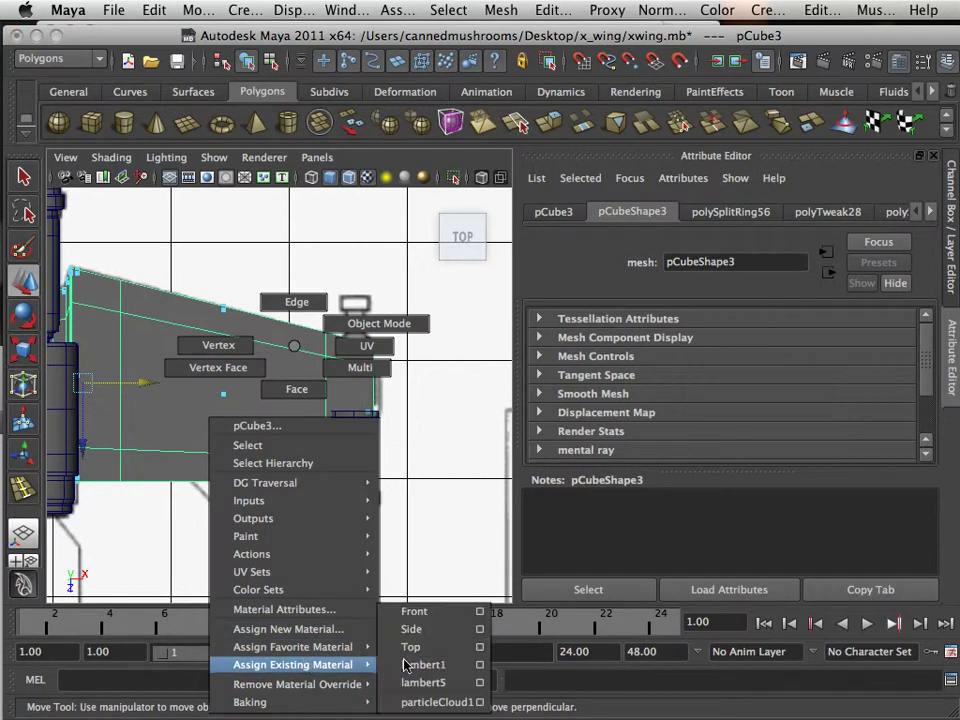
Scale the small cylinder at the wing tip down uniformly to about 0.64 to match the blueprint's cannon width.
{"action": "scroll", "coordinate": [379, 524], "scroll_direction": "up", "scroll_amount": 5}
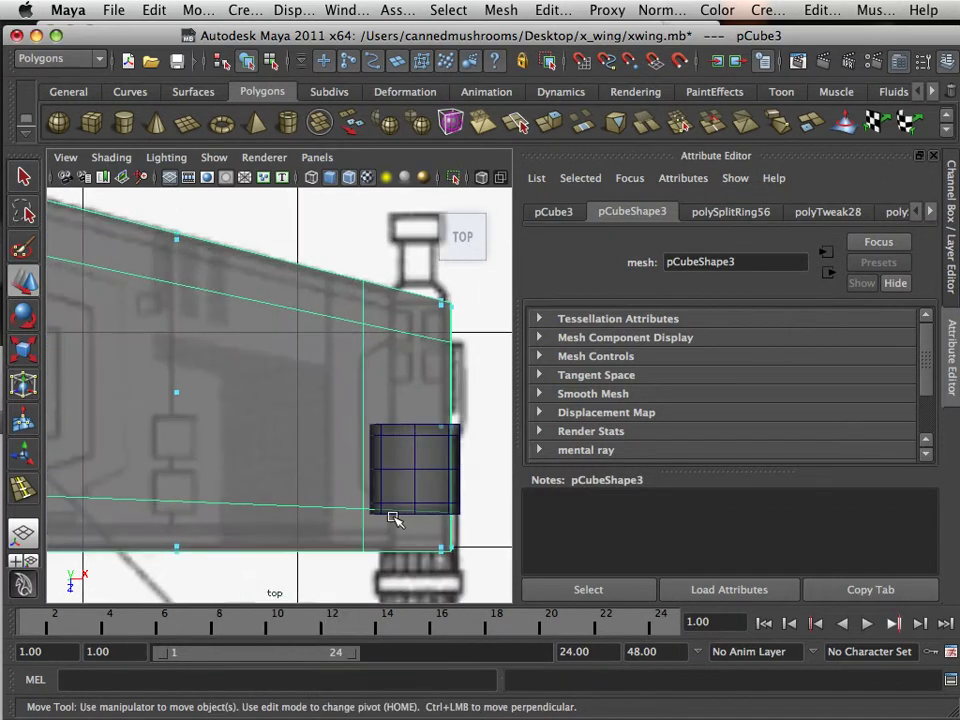
{"action": "middle_click_drag", "start_coordinate": [383, 507], "coordinate": [339, 482], "text": "alt"}
{"action": "key", "text": "w"}
{"action": "left_click", "coordinate": [366, 457]}
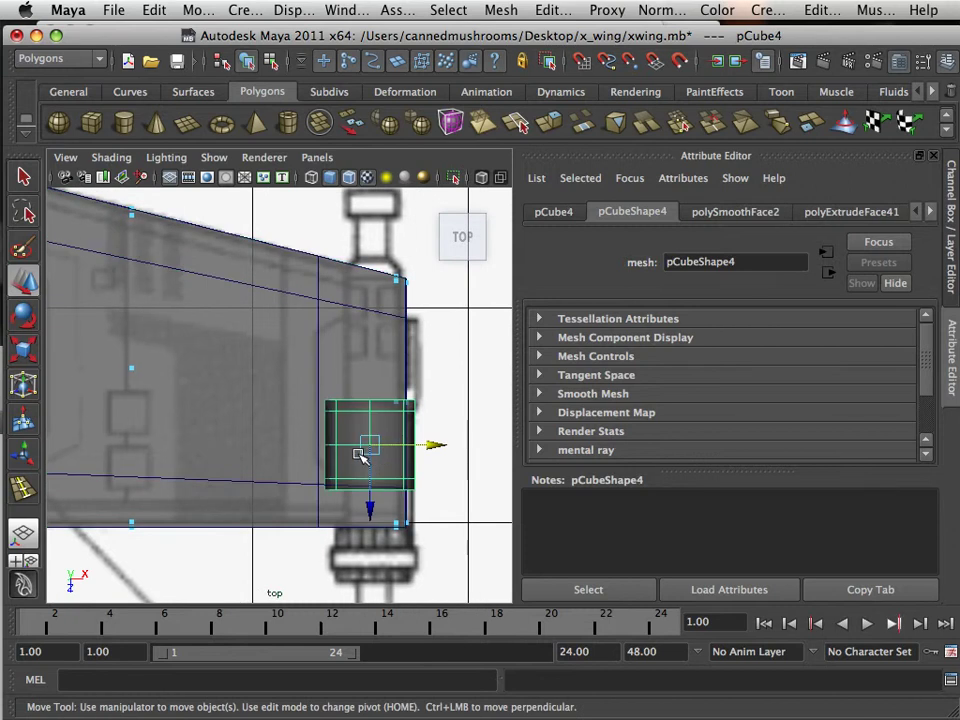
{"action": "key", "text": "r"}
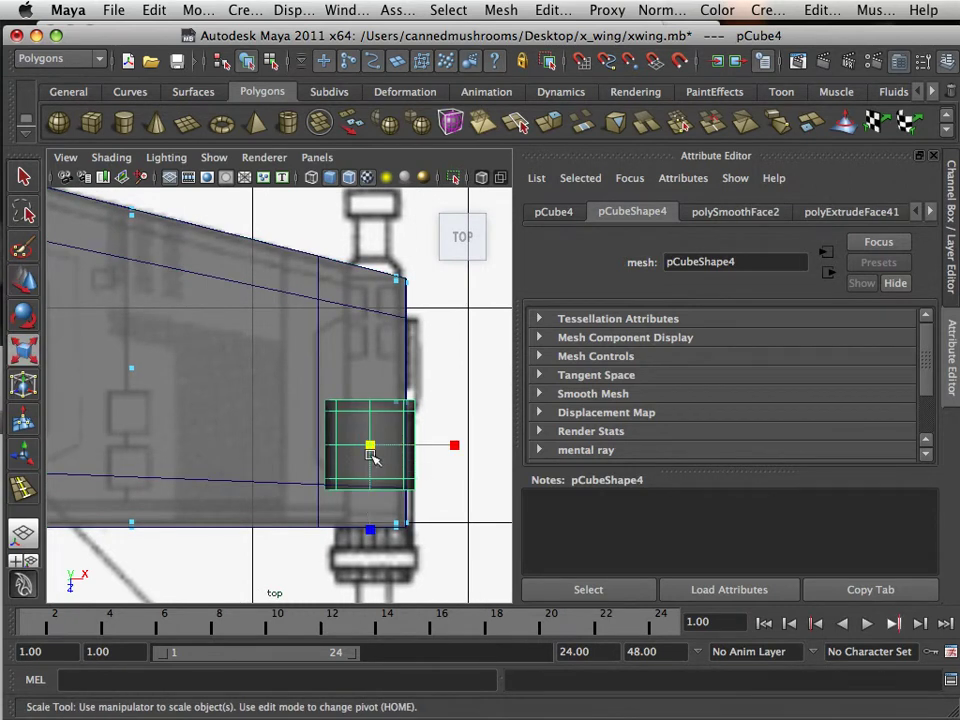
{"action": "left_click_drag", "start_coordinate": [361, 442], "coordinate": [338, 447]}
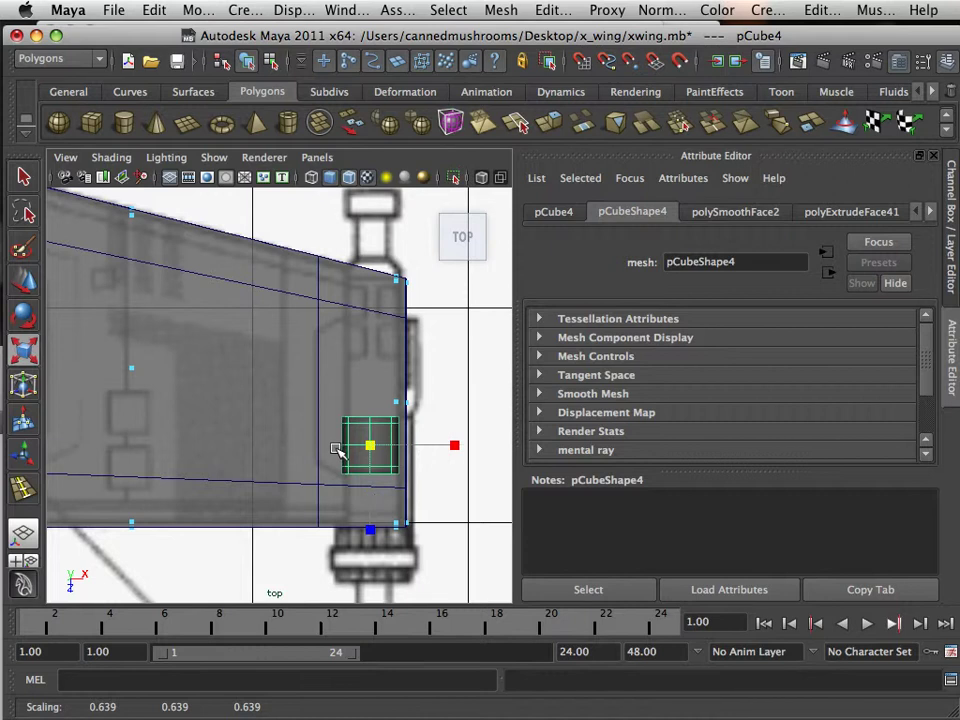
Stretch the cylinder along Z to about 2.82 and shift it back over the blueprint's cannon body.
{"action": "left_click_drag", "start_coordinate": [370, 527], "coordinate": [368, 544]}
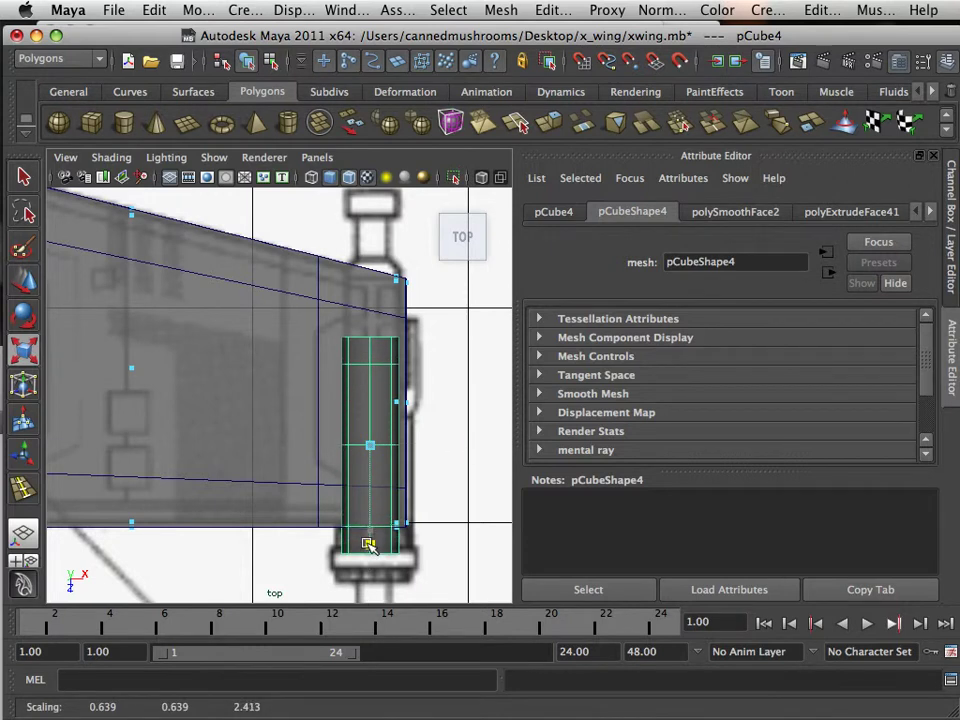
{"action": "key", "text": "q"}
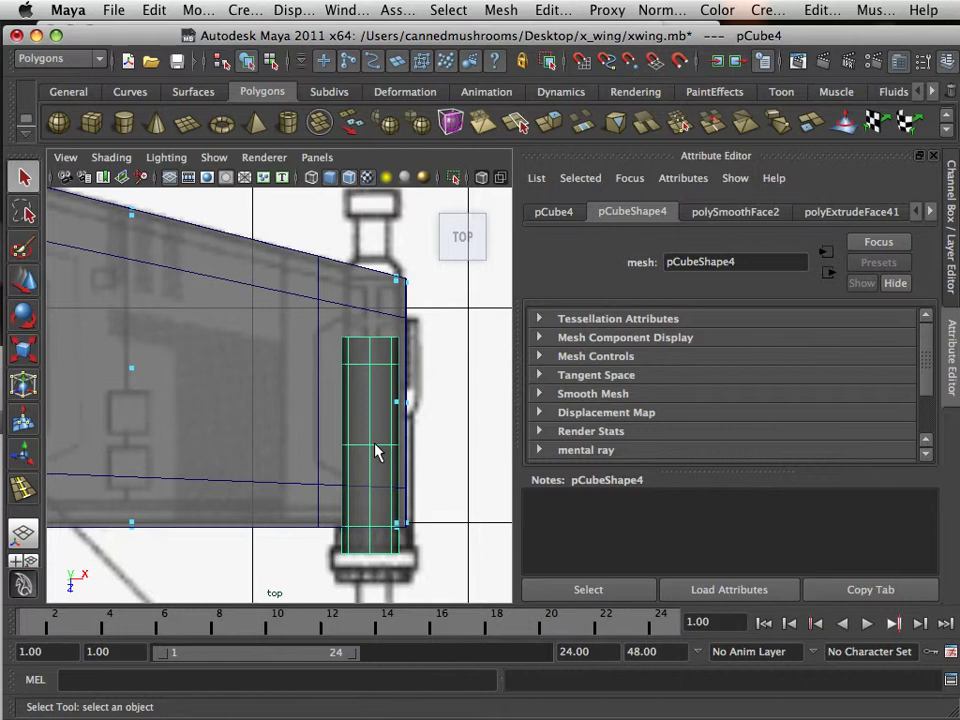
{"action": "key", "text": "w"}
{"action": "mouse_move", "coordinate": [369, 512]}
{"action": "left_mouse_down"}
{"action": "mouse_move", "coordinate": [375, 443]}
{"action": "mouse_move", "coordinate": [369, 494]}
{"action": "left_mouse_up"}
{"action": "key", "text": "r"}
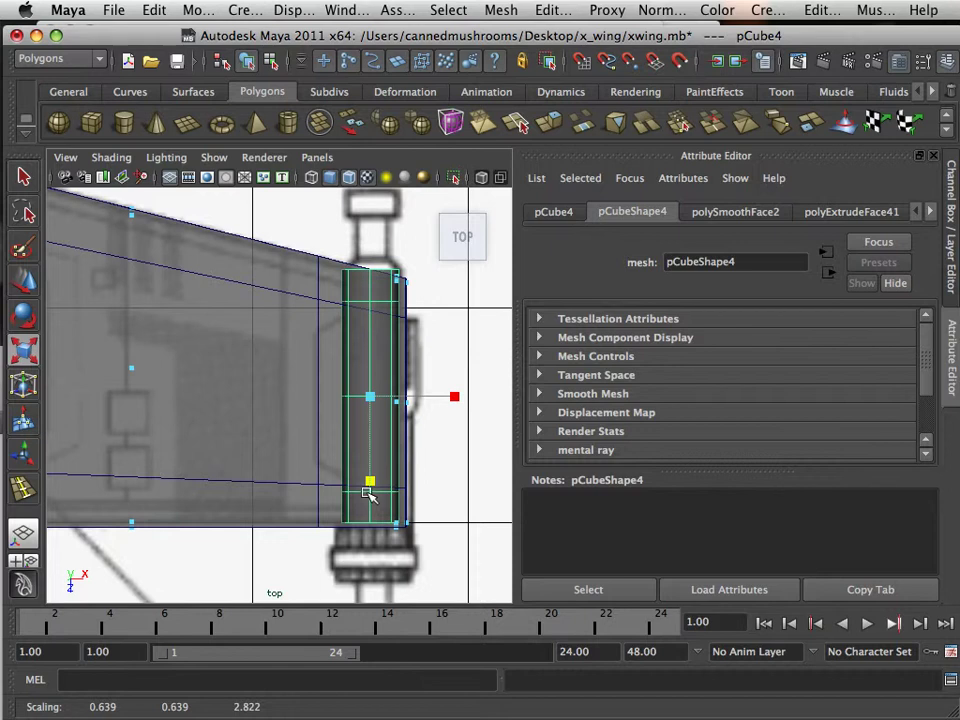
Align the cylinder with the cannon in the top-view blueprint at about X 9.26, Z -6.98.
{"action": "key", "text": "w"}
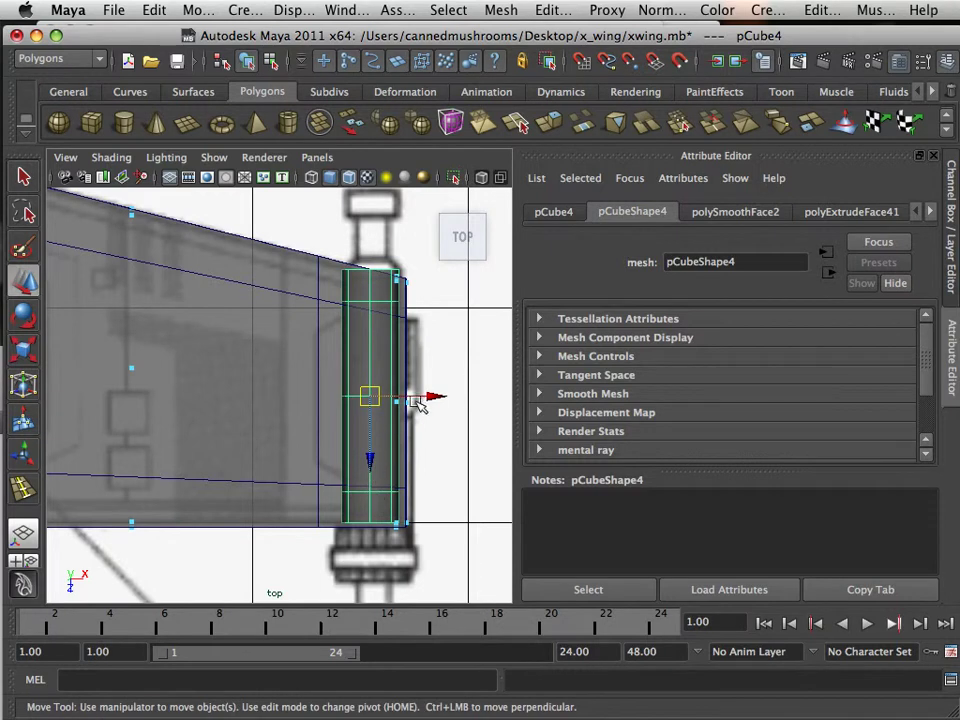
{"action": "left_click_drag", "start_coordinate": [428, 397], "coordinate": [437, 397]}
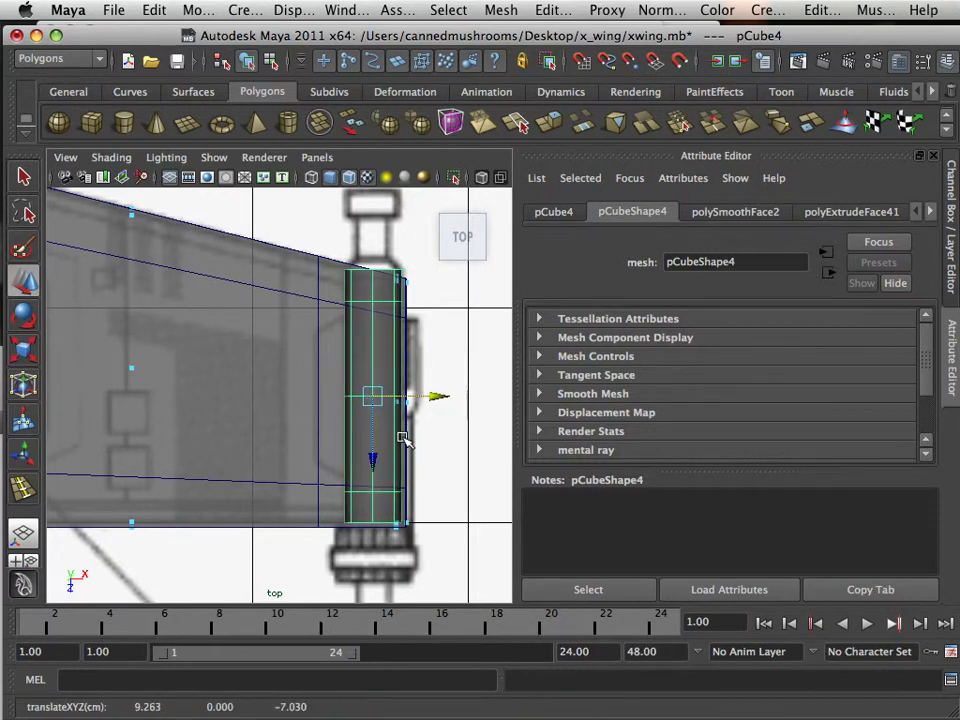
{"action": "left_click_drag", "start_coordinate": [378, 457], "coordinate": [372, 467]}
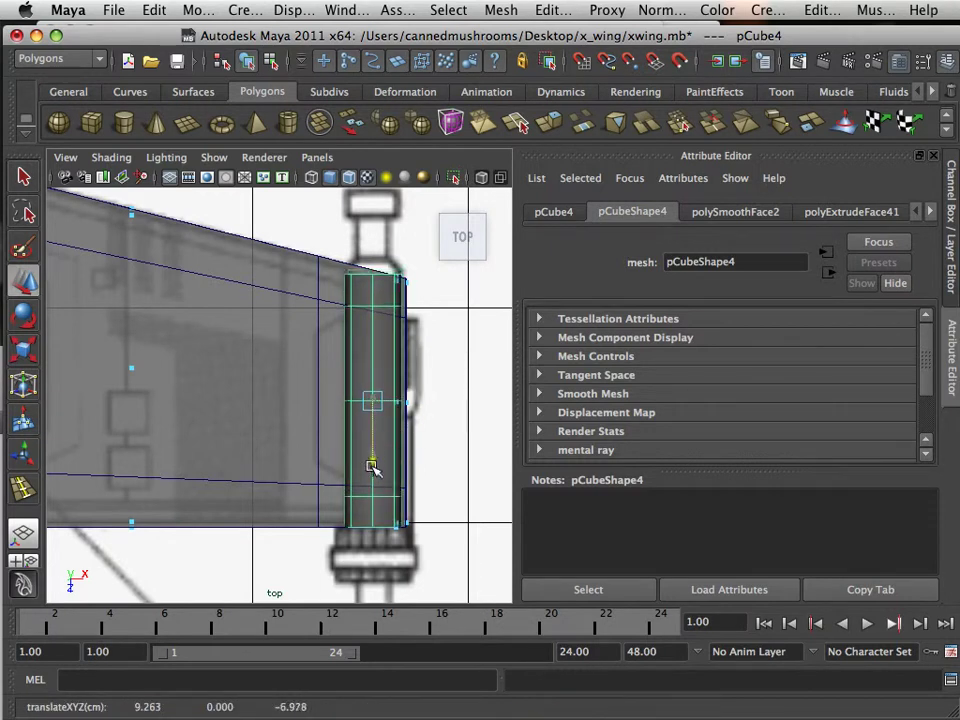
Raise the cylinder in the perspective view to about Y 0.42 at the wing tip.
{"action": "scroll", "coordinate": [375, 467], "scroll_direction": "up", "scroll_amount": 3}
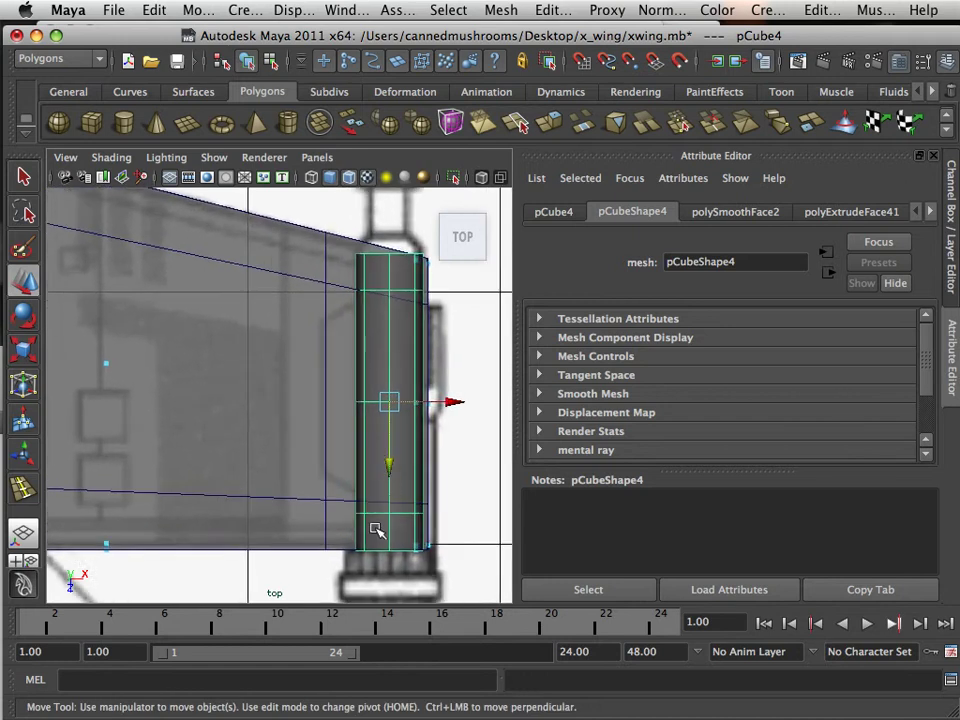
{"action": "middle_click_drag", "start_coordinate": [376, 530], "coordinate": [354, 422], "text": "alt"}
{"action": "key", "text": "space"}
{"action": "key", "text": "space"}
{"action": "middle_click_drag", "start_coordinate": [414, 317], "coordinate": [331, 401], "text": "alt"}
{"action": "left_click_drag", "start_coordinate": [331, 401], "coordinate": [349, 368], "text": "alt"}
{"action": "scroll", "coordinate": [354, 364], "scroll_direction": "up", "scroll_amount": 3}
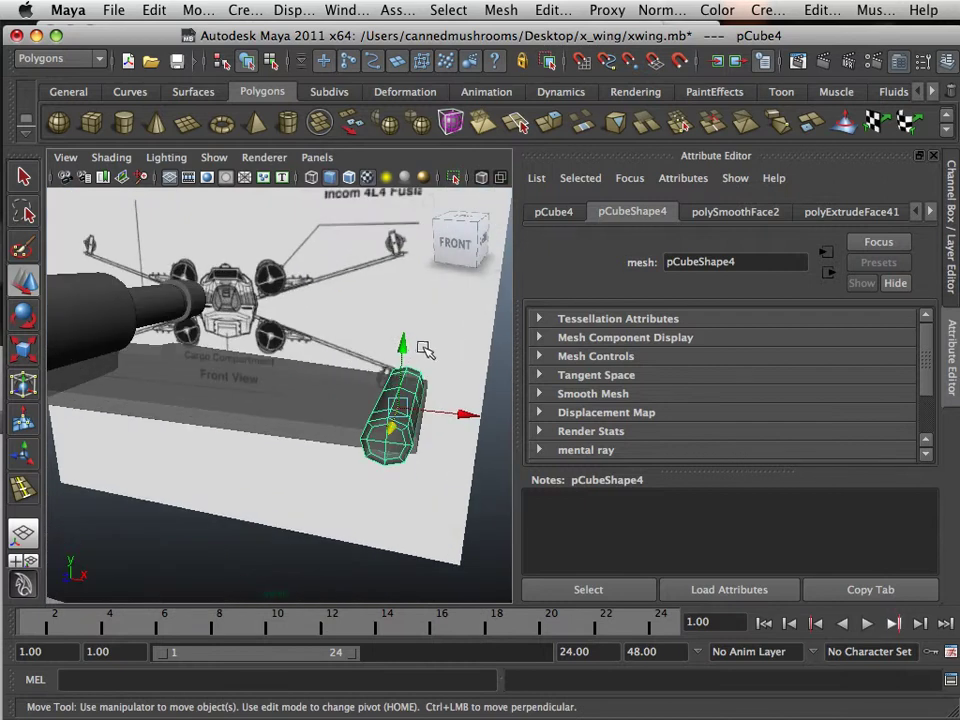
{"action": "left_click_drag", "start_coordinate": [405, 347], "coordinate": [403, 320]}
Select all the faces of the cylinder's front end cap, including its outer ring.
{"action": "scroll", "coordinate": [398, 368], "scroll_direction": "up", "scroll_amount": 1}
{"action": "middle_click_drag", "start_coordinate": [421, 379], "coordinate": [371, 386], "text": "alt"}
{"action": "scroll", "coordinate": [355, 418], "scroll_direction": "up", "scroll_amount": 6}
{"action": "right_click_drag", "start_coordinate": [355, 418], "coordinate": [382, 322], "text": "alt"}
{"action": "right_click_drag", "start_coordinate": [398, 397], "coordinate": [406, 400]}
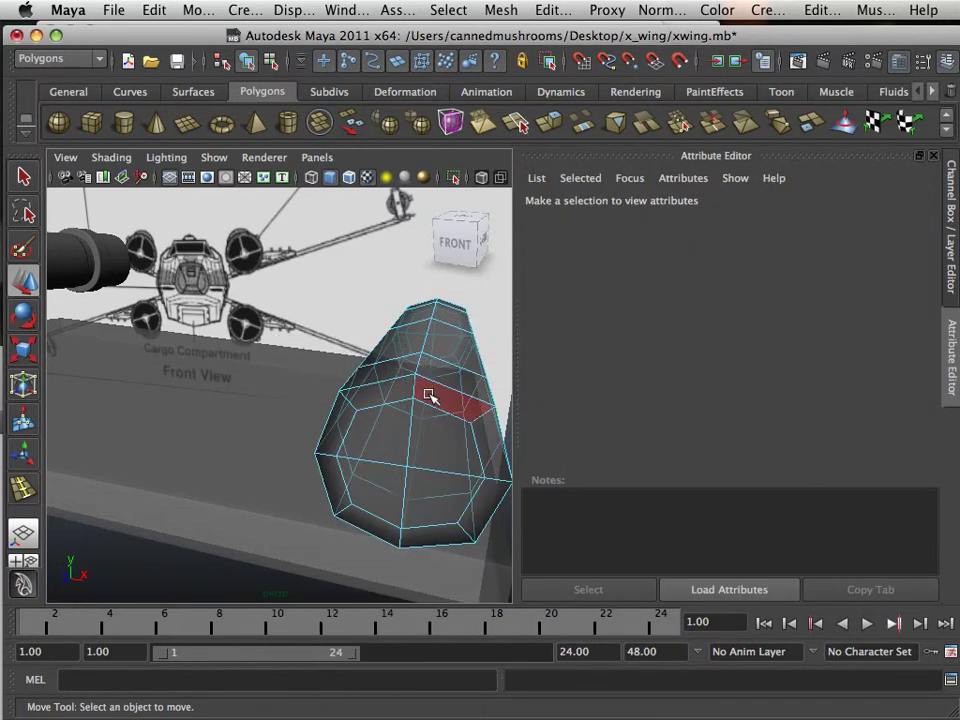
{"action": "left_click", "coordinate": [465, 437]}
{"action": "left_click", "coordinate": [466, 442]}
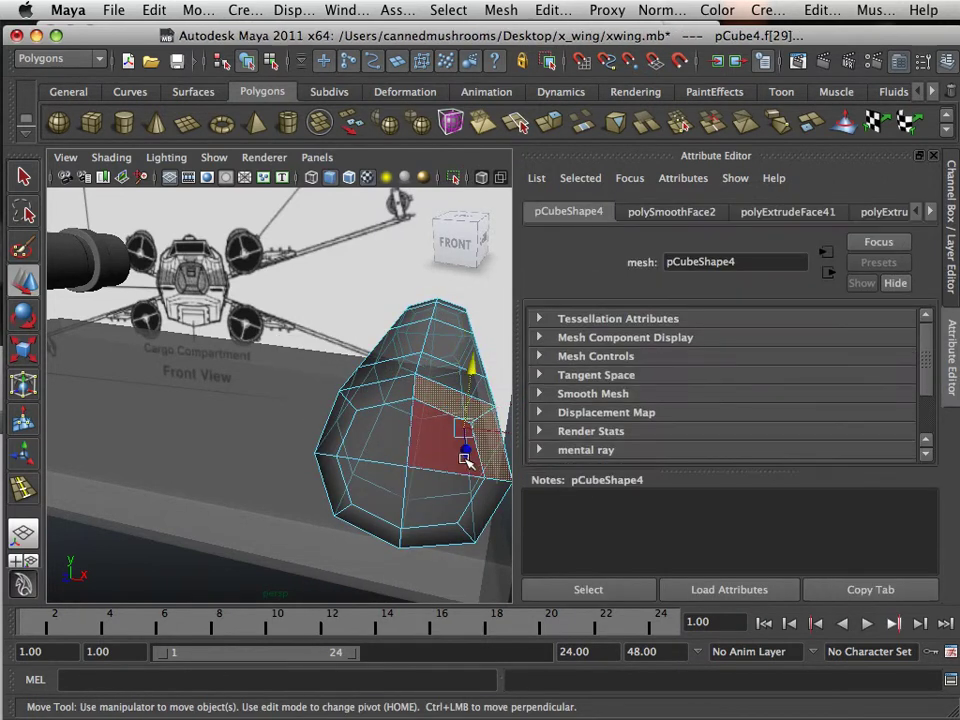
{"action": "left_click", "coordinate": [381, 392], "text": "shift"}
{"action": "left_click", "coordinate": [348, 430], "text": "shift"}
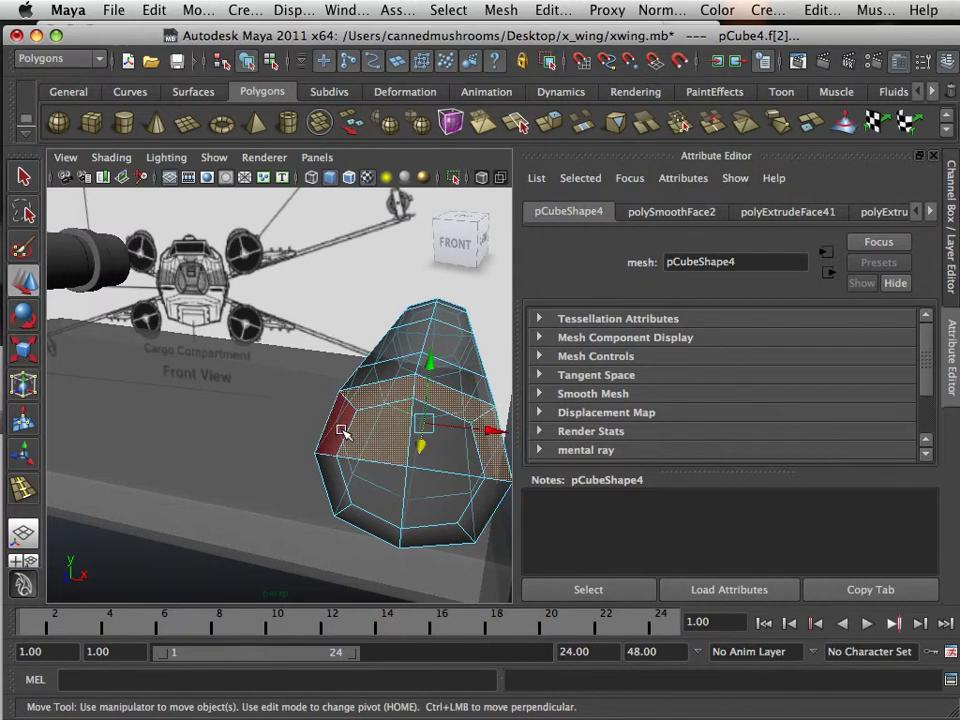
{"action": "left_click", "coordinate": [440, 505], "text": "shift"}
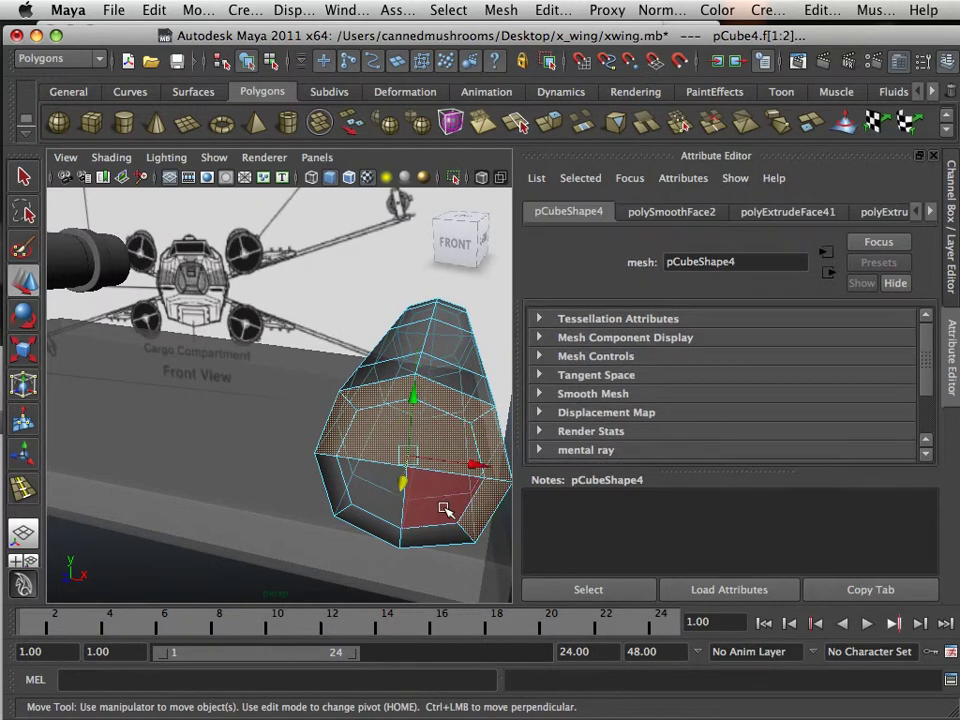
{"action": "left_click", "coordinate": [432, 528], "text": "shift"}
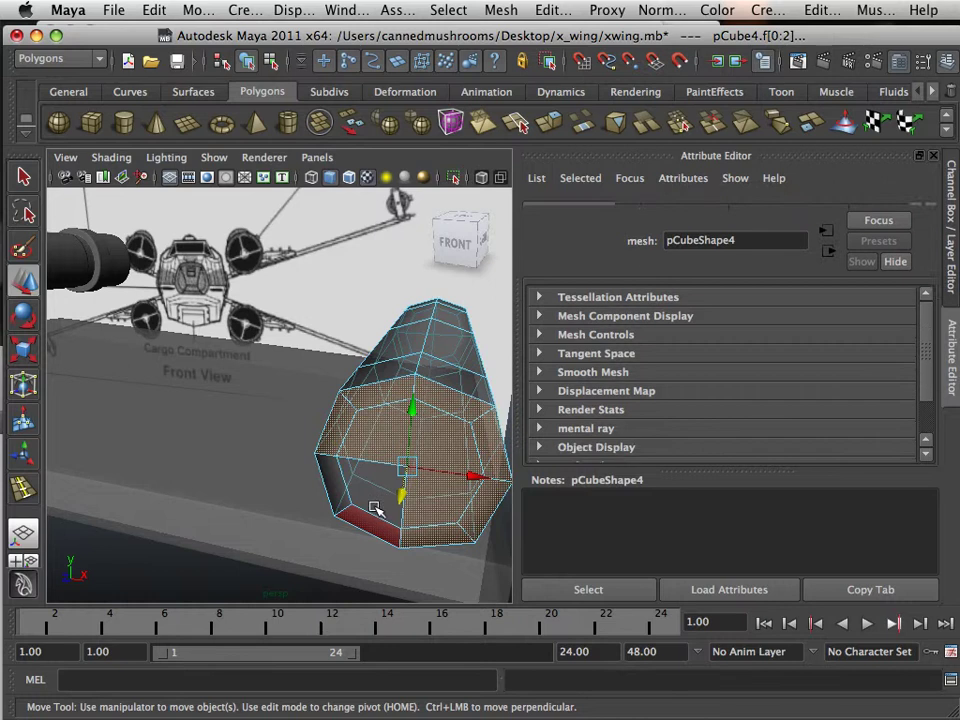
{"action": "left_click", "coordinate": [375, 508], "text": "shift"}
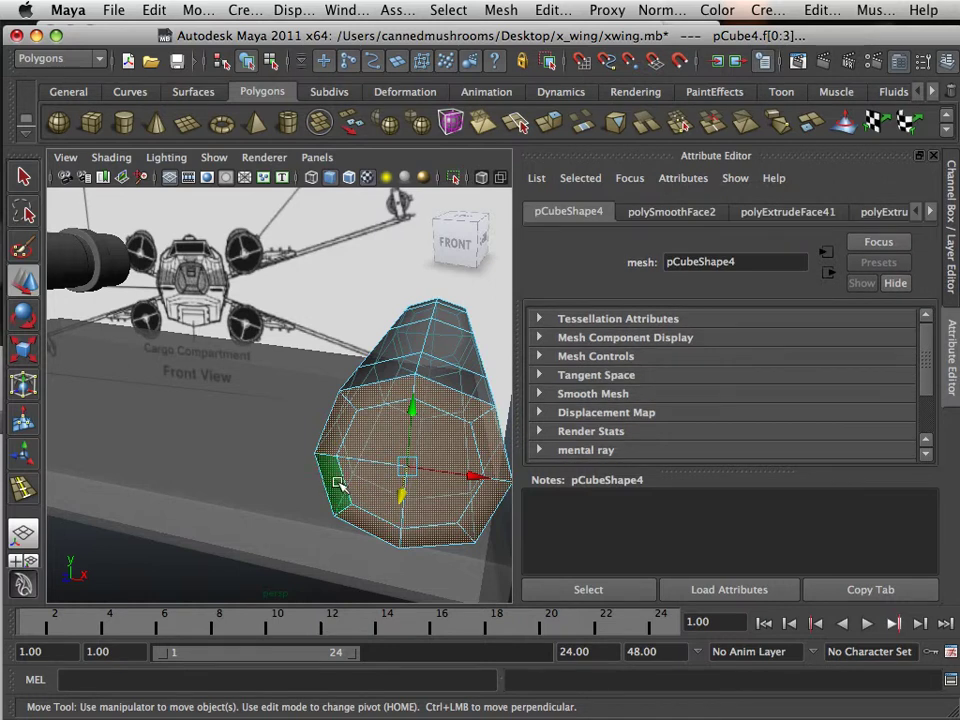
Extrude the end cap faces outward to the blueprint collar's width and extrude them again forward to about Z -5.36.
{"action": "key", "text": "space"}
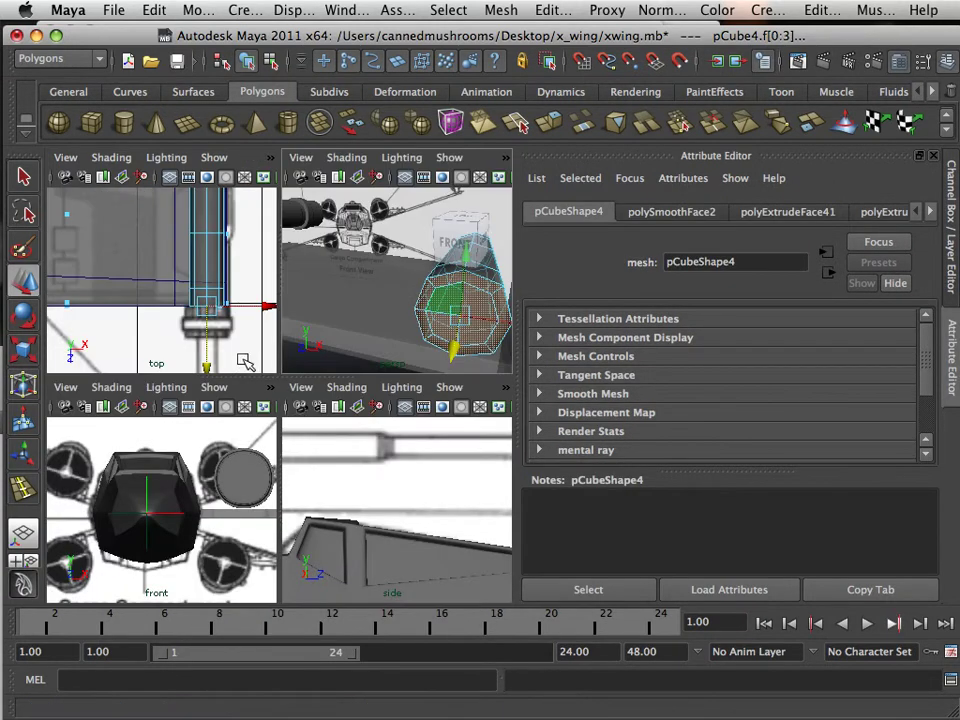
{"action": "key", "text": "space"}
{"action": "middle_click_drag", "start_coordinate": [306, 450], "coordinate": [279, 343], "text": "alt"}
{"action": "left_click", "coordinate": [529, 128]}
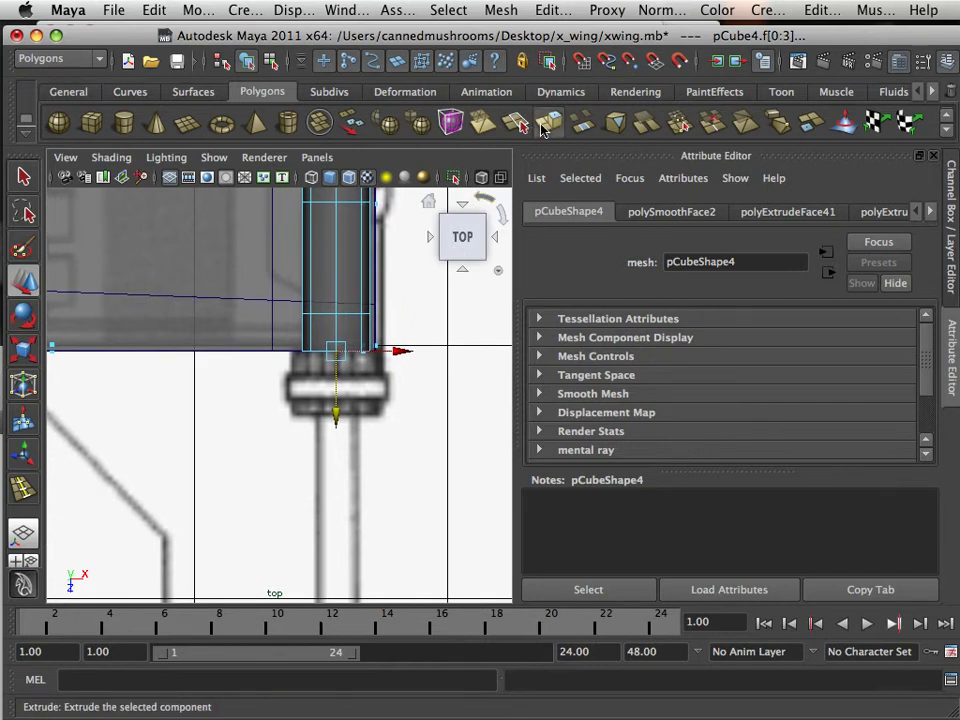
{"action": "left_click", "coordinate": [540, 128]}
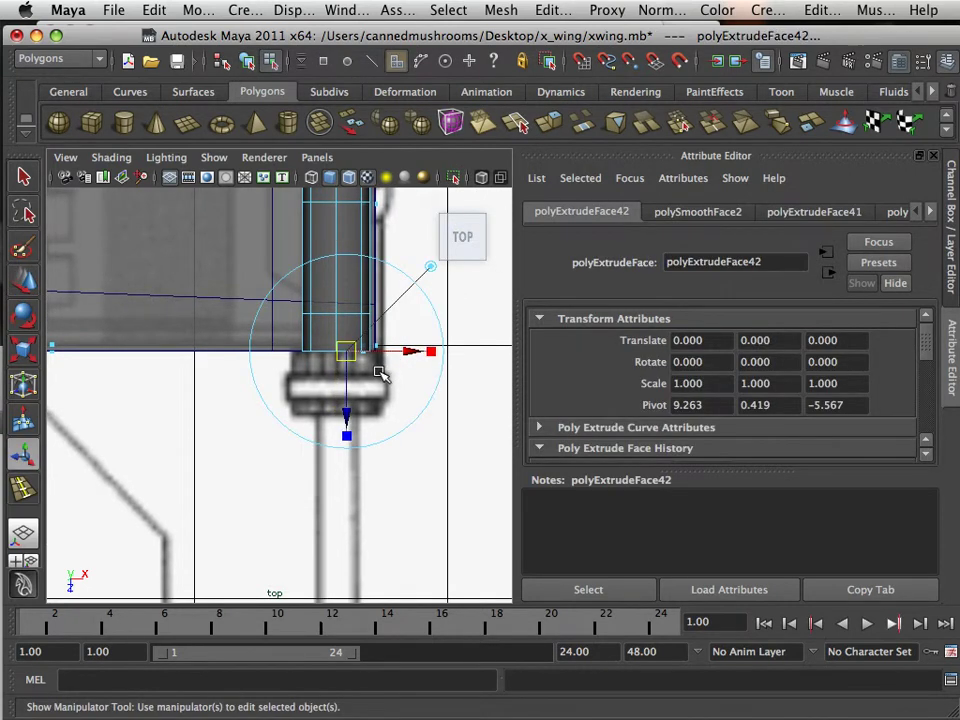
{"action": "key", "text": "r"}
{"action": "left_click_drag", "start_coordinate": [340, 356], "coordinate": [352, 357]}
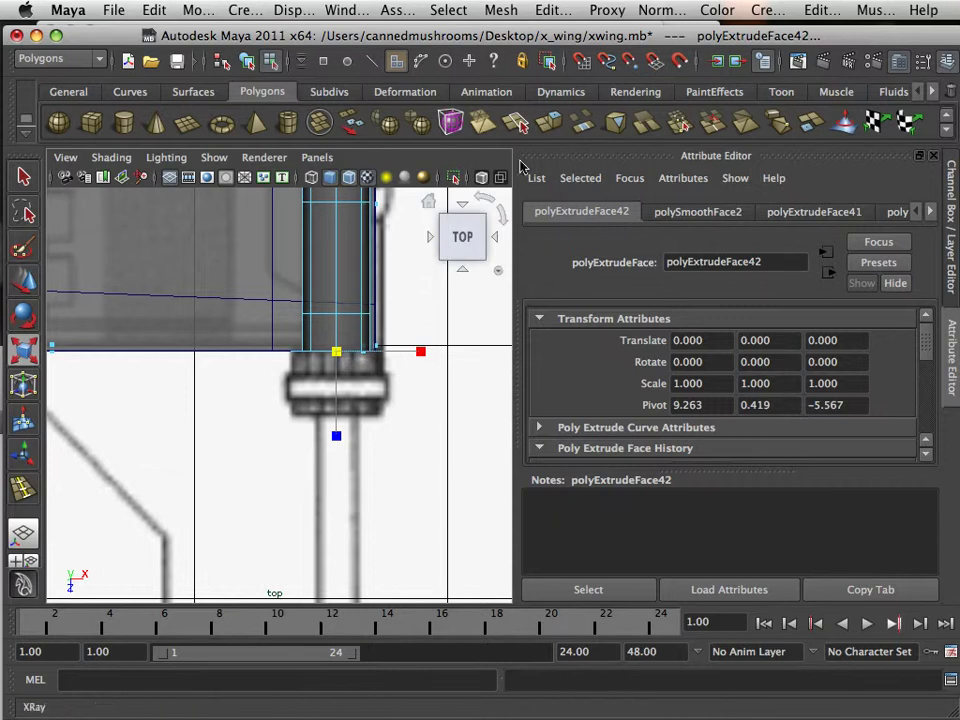
{"action": "left_click", "coordinate": [548, 128]}
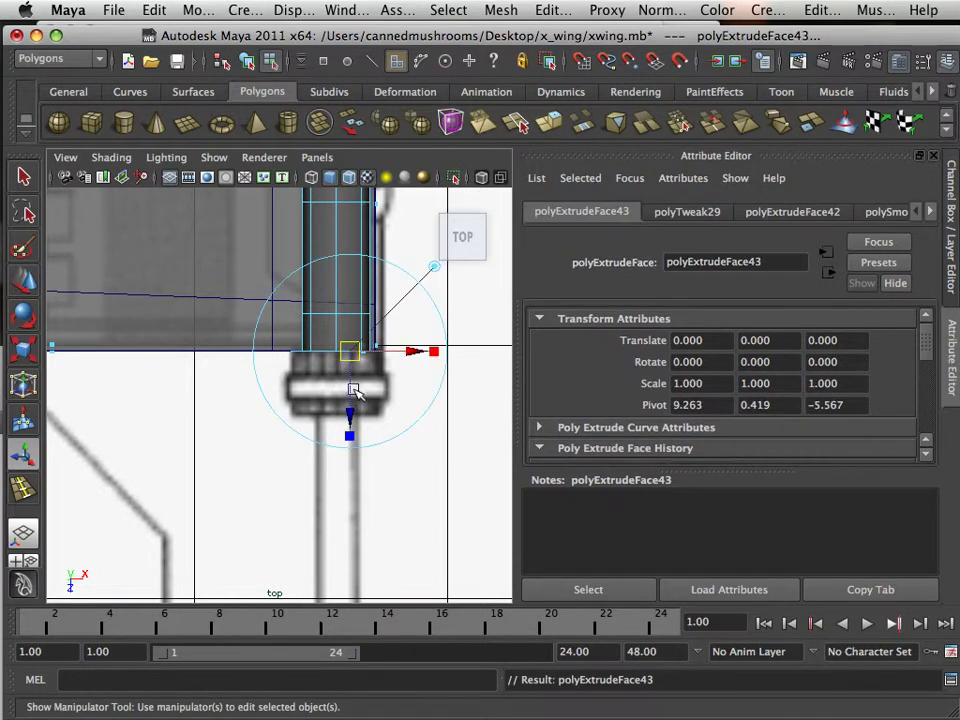
{"action": "key", "text": "w"}
{"action": "left_click_drag", "start_coordinate": [332, 411], "coordinate": [334, 437]}
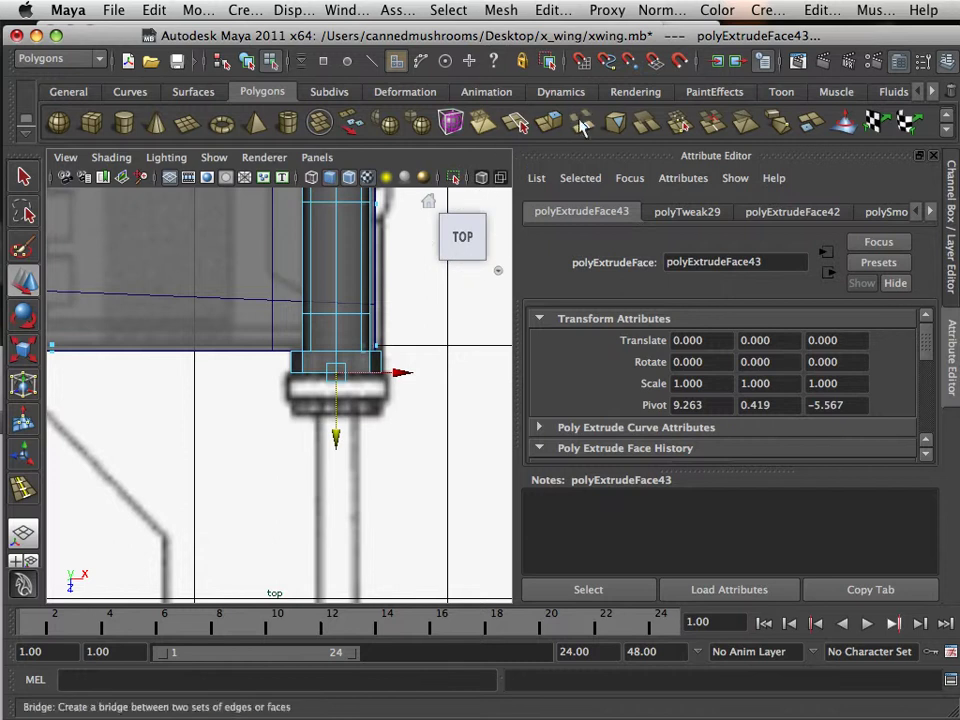
Extrude the end faces slightly wider for the middle ring and extrude them forward to about Z -5.12.
{"action": "left_click", "coordinate": [548, 128]}
{"action": "key", "text": "r"}
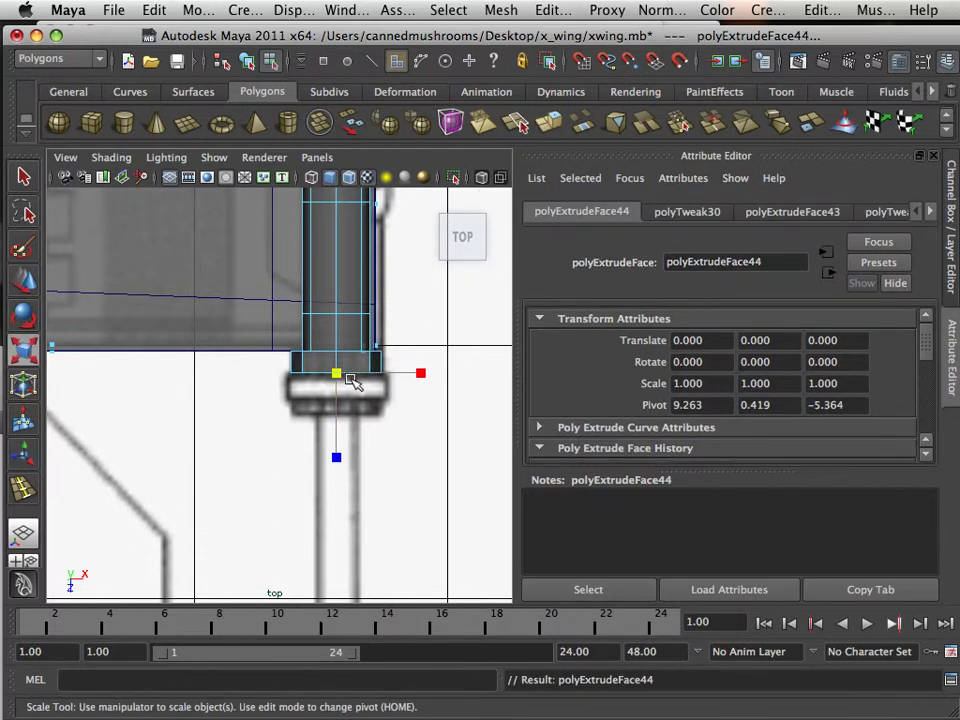
{"action": "left_click_drag", "start_coordinate": [339, 373], "coordinate": [344, 377]}
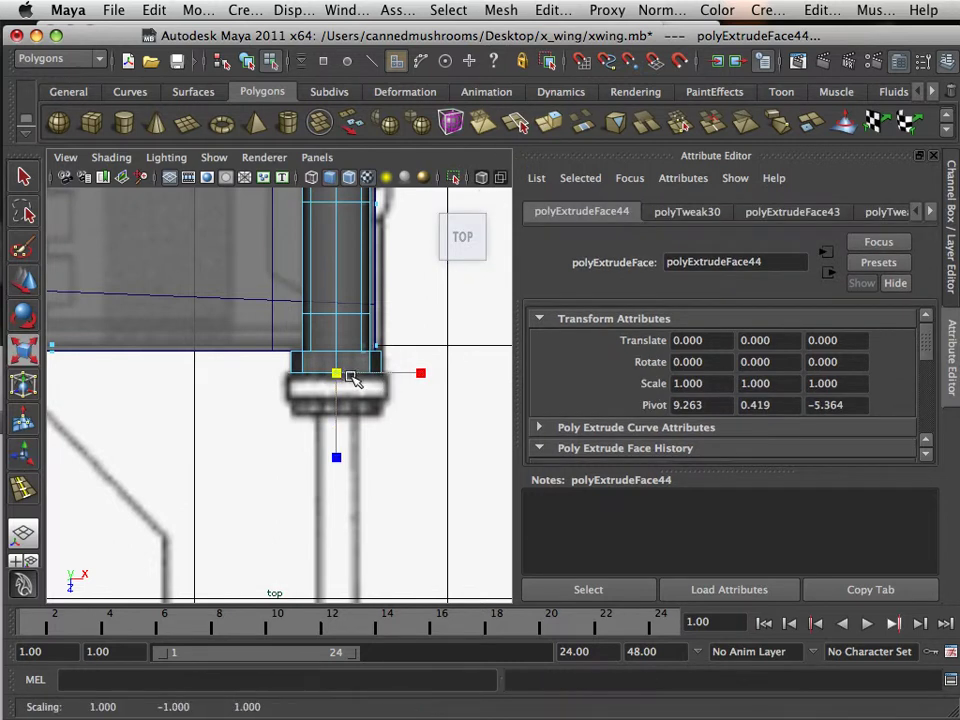
{"action": "left_click", "coordinate": [548, 124]}
{"action": "key", "text": "w"}
{"action": "left_click_drag", "start_coordinate": [334, 422], "coordinate": [333, 457]}
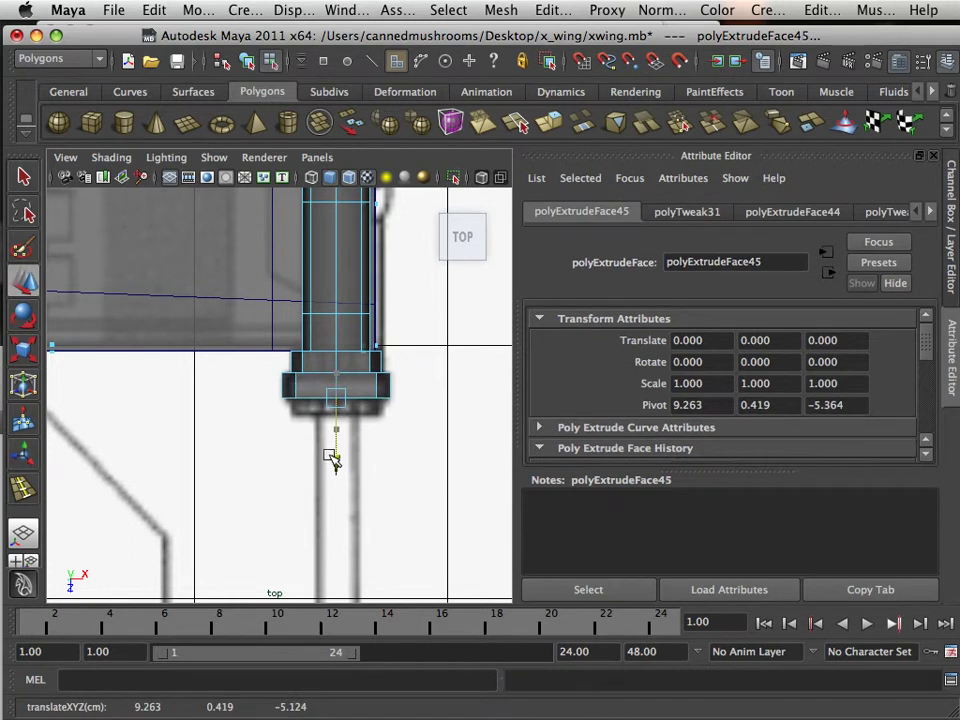
Extrude the end faces slightly inward for the last collar ring and extrude them forward to about Z -4.97.
{"action": "key", "text": "g"}
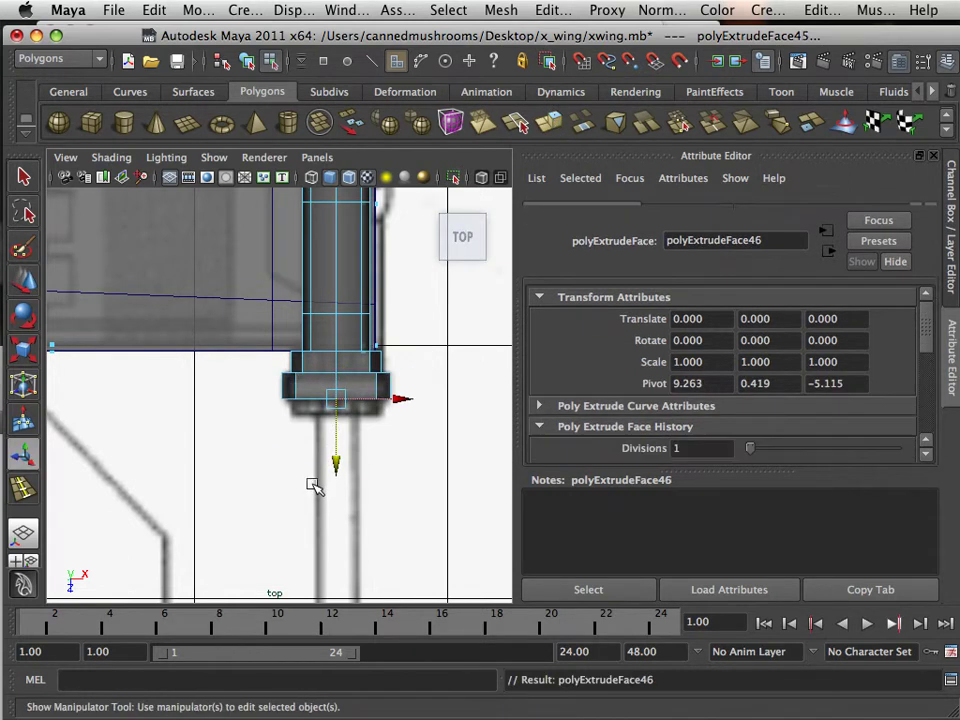
{"action": "key", "text": "r"}
{"action": "left_click_drag", "start_coordinate": [340, 408], "coordinate": [335, 403]}
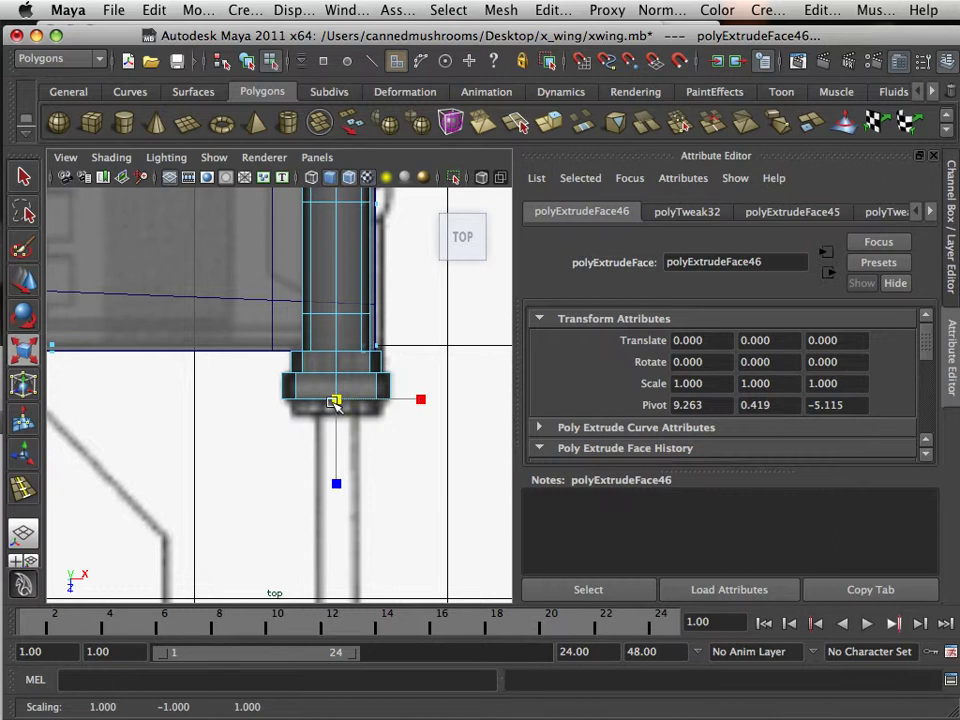
{"action": "key", "text": "g"}
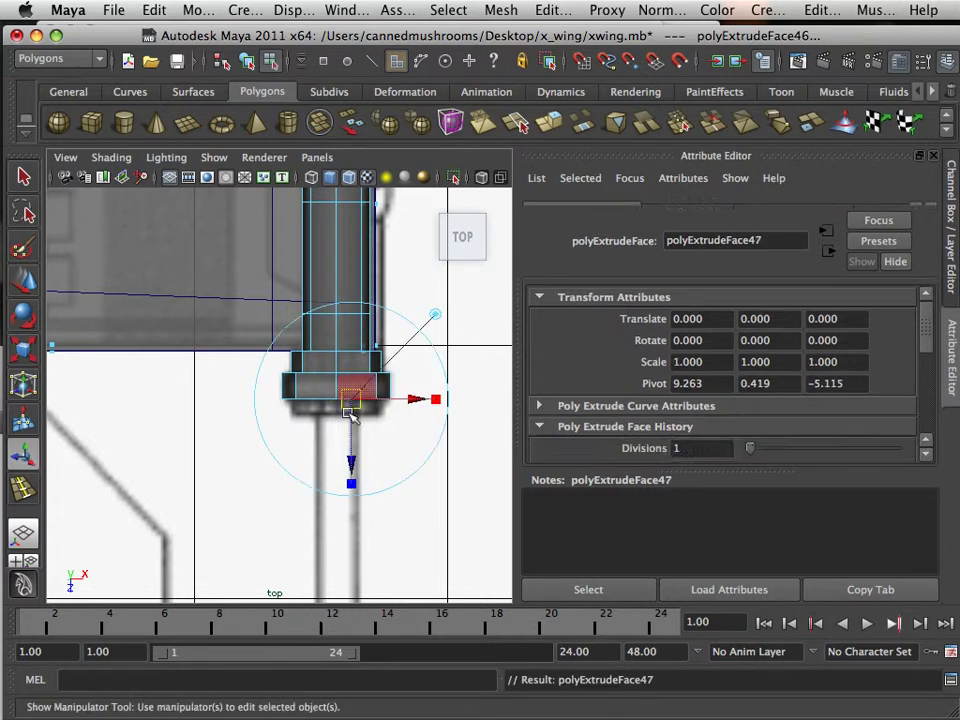
{"action": "key", "text": "w"}
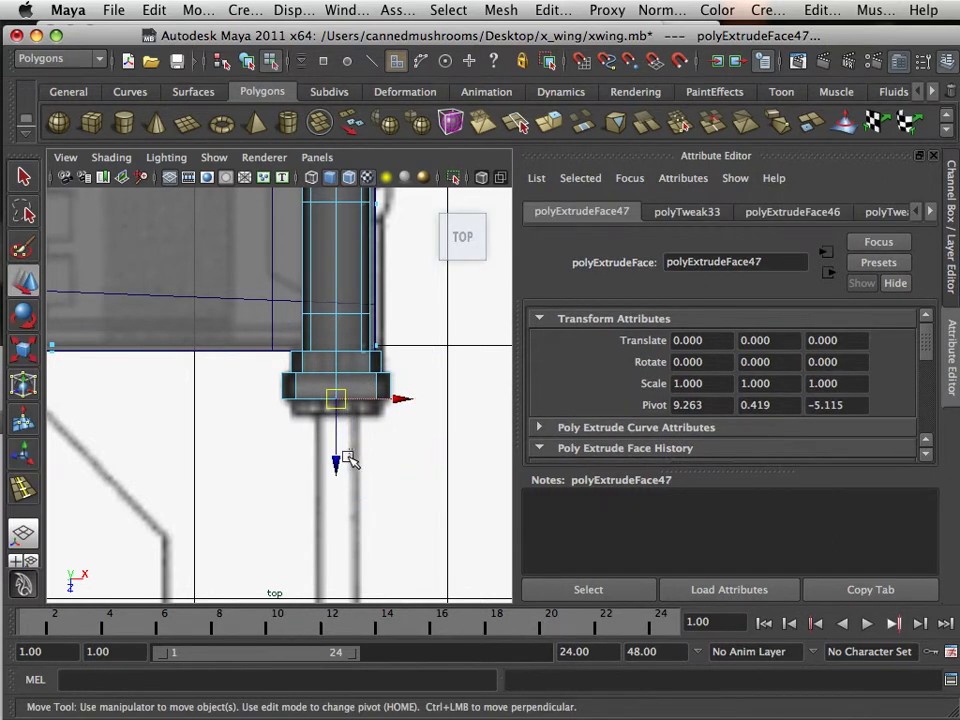
{"action": "key", "text": "z"}
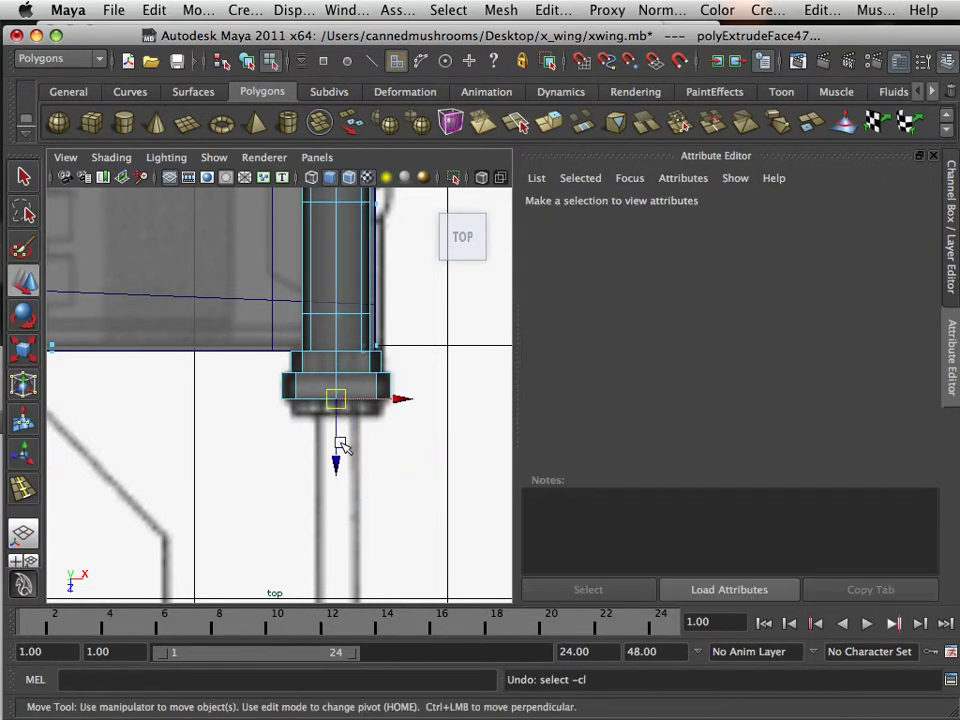
{"action": "left_click_drag", "start_coordinate": [337, 455], "coordinate": [338, 470]}
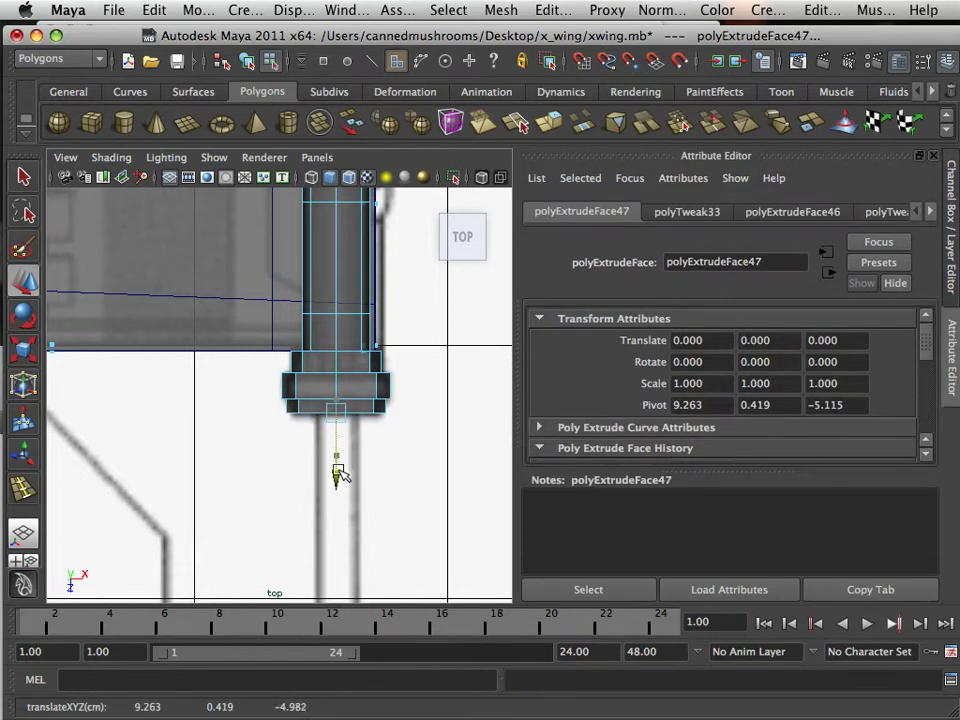
Extrude the end faces inward to the blueprint barrel's width and extrude them again forward to about Z 0.66.
{"action": "left_click", "coordinate": [546, 130]}
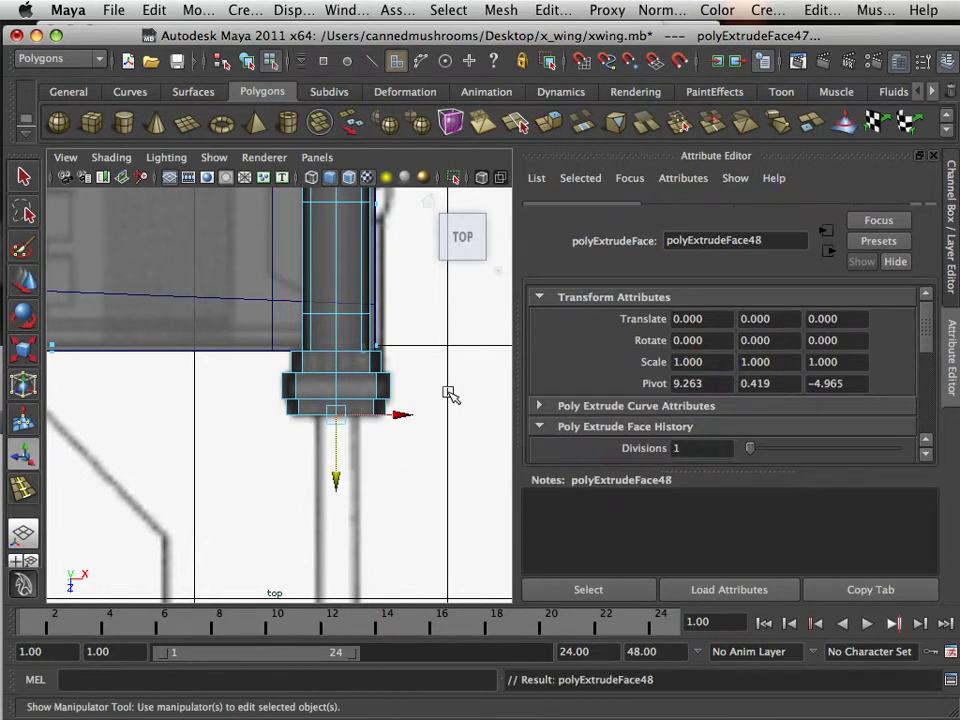
{"action": "key", "text": "r"}
{"action": "left_click_drag", "start_coordinate": [339, 414], "coordinate": [332, 413]}
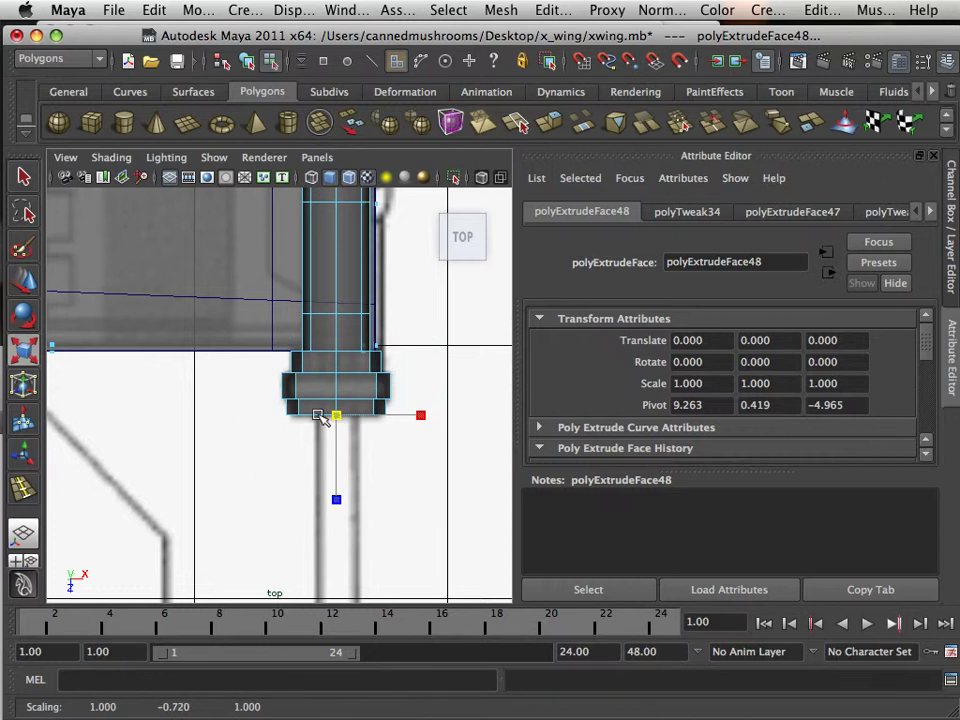
{"action": "left_click", "coordinate": [547, 125]}
{"action": "key", "text": "w"}
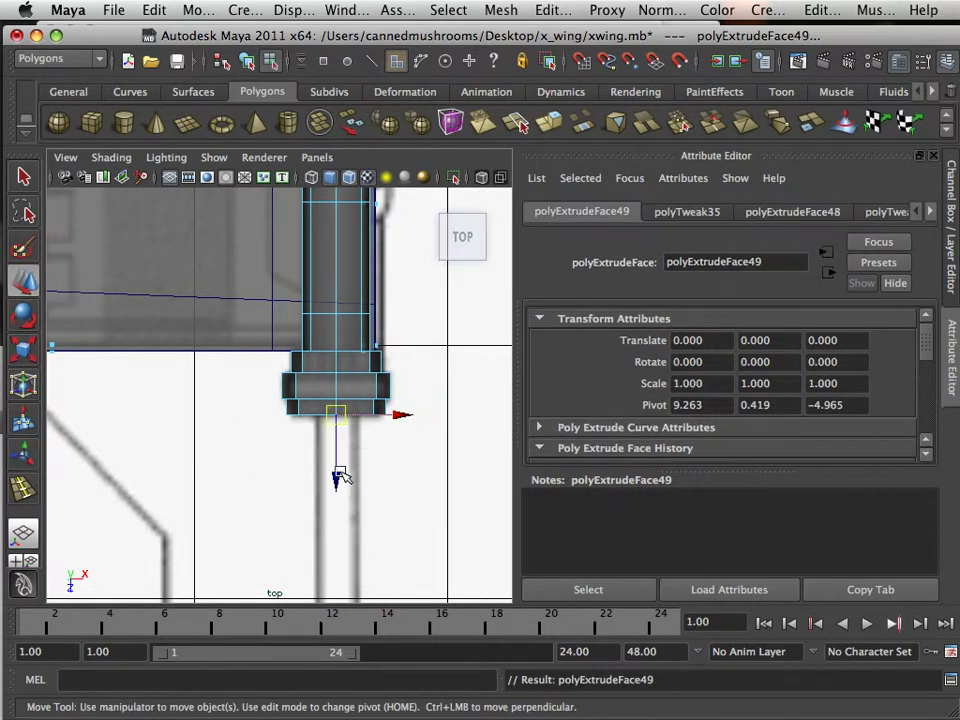
{"action": "left_click_drag", "start_coordinate": [336, 476], "coordinate": [334, 558]}
{"action": "scroll", "coordinate": [341, 500], "scroll_direction": "down", "scroll_amount": 3}
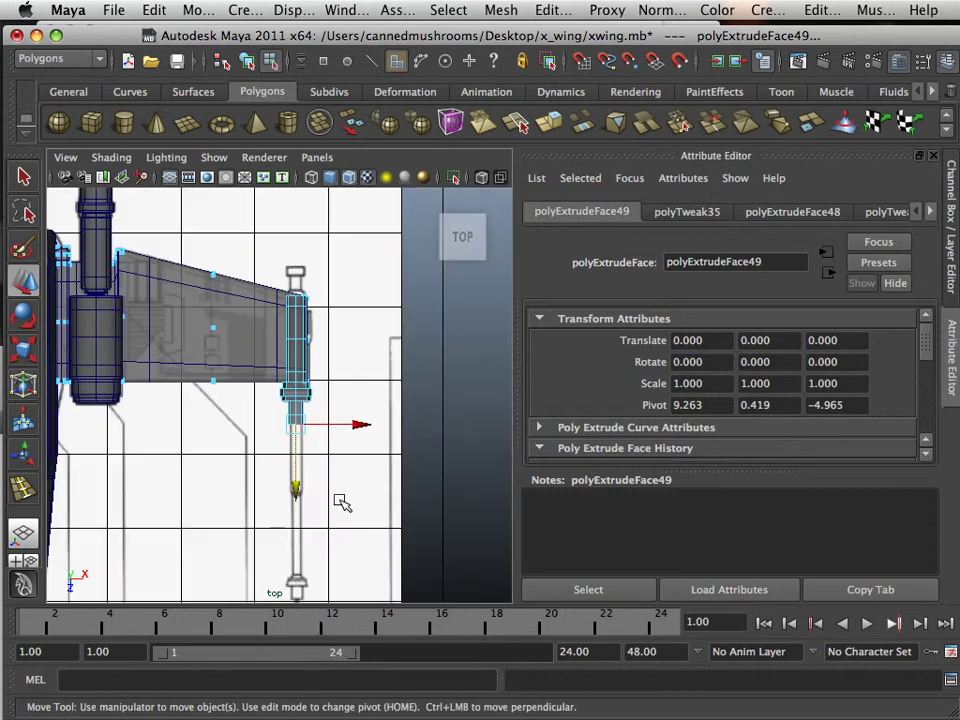
{"action": "scroll", "coordinate": [362, 322], "scroll_direction": "up", "scroll_amount": 4}
{"action": "scroll", "coordinate": [368, 322], "scroll_direction": "up", "scroll_amount": 2}
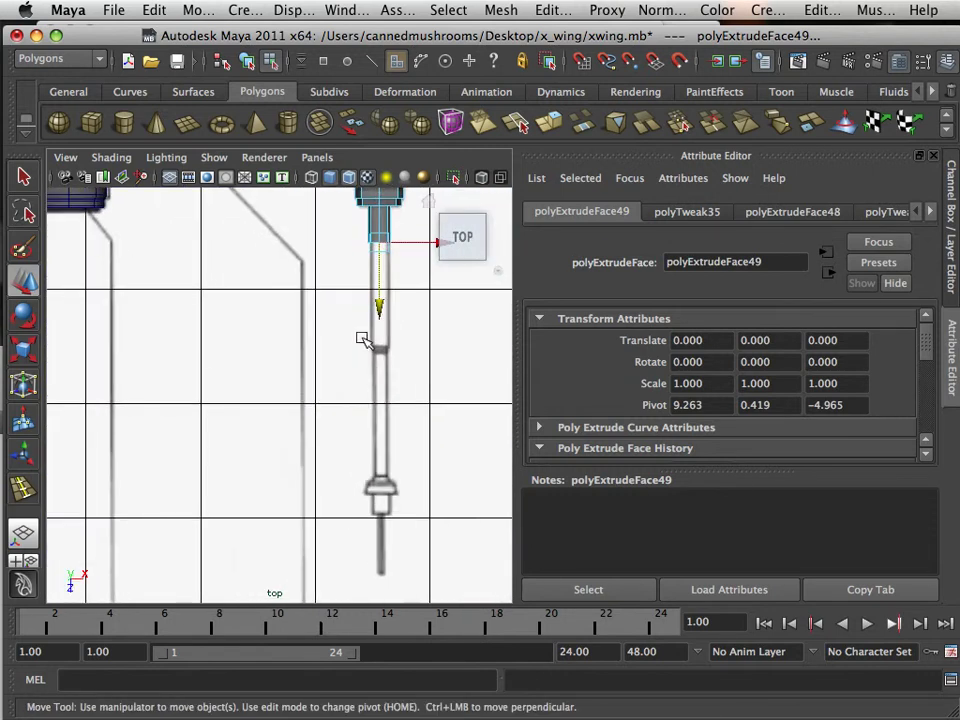
{"action": "left_click_drag", "start_coordinate": [383, 310], "coordinate": [371, 530]}
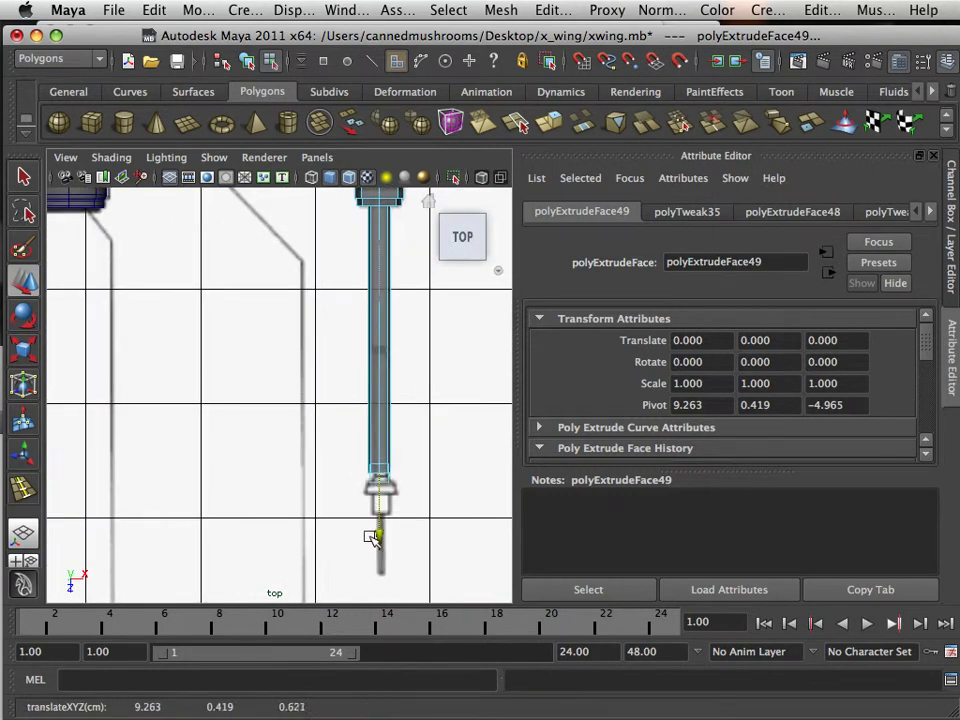
Scale down the barrel's front end faces to match the narrower width of the blueprint neck.
{"action": "middle_click_drag", "start_coordinate": [378, 498], "coordinate": [281, 411], "text": "alt"}
{"action": "scroll", "coordinate": [326, 445], "scroll_direction": "up", "scroll_amount": 4}
{"action": "scroll", "coordinate": [266, 432], "scroll_direction": "up", "scroll_amount": 4}
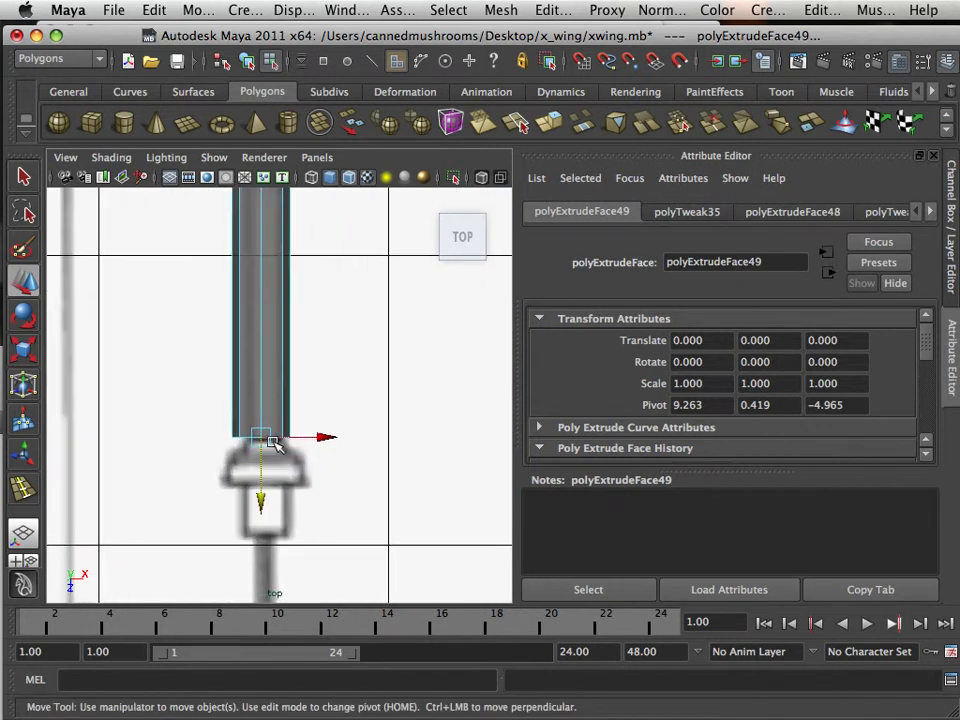
{"action": "scroll", "coordinate": [258, 452], "scroll_direction": "up", "scroll_amount": 1}
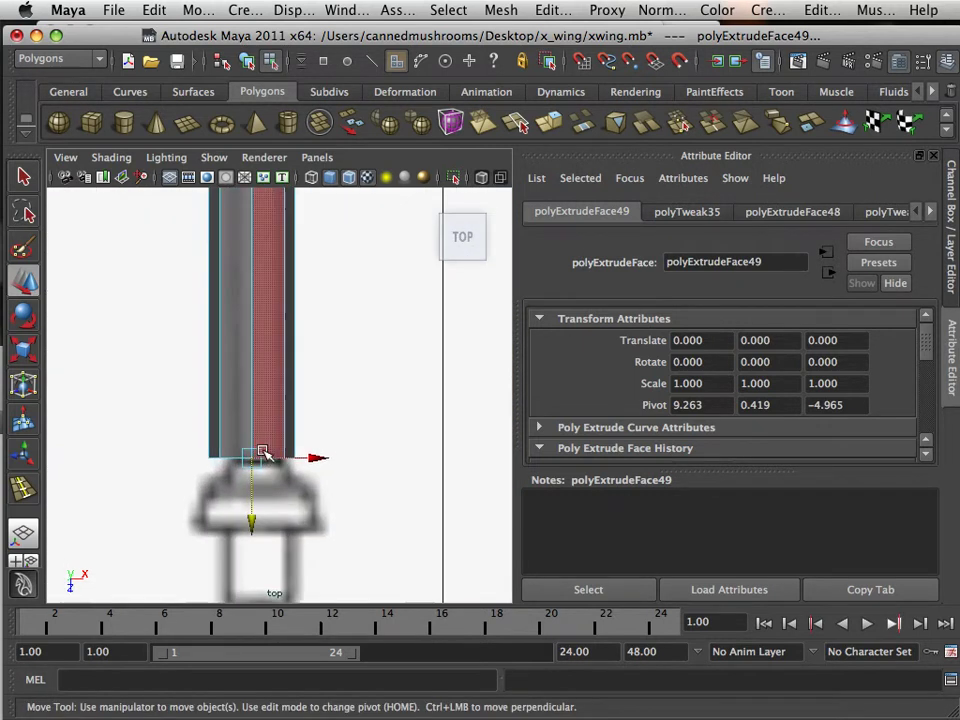
{"action": "left_click", "coordinate": [24, 352]}
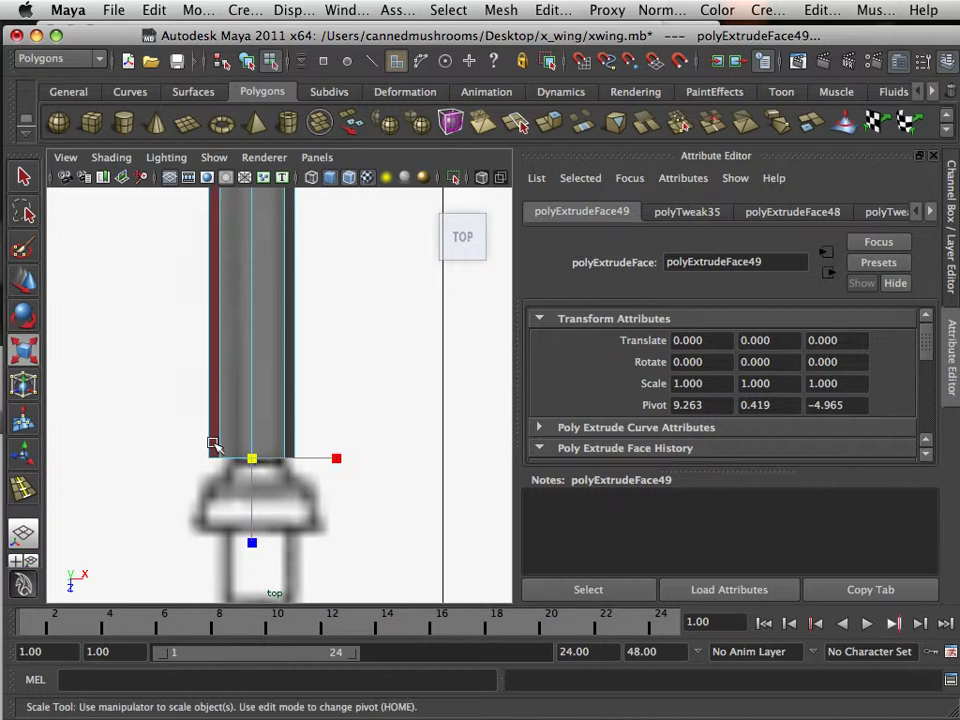
{"action": "left_click_drag", "start_coordinate": [243, 458], "coordinate": [223, 456]}
{"action": "middle_click_drag", "start_coordinate": [266, 446], "coordinate": [288, 354], "text": "alt"}
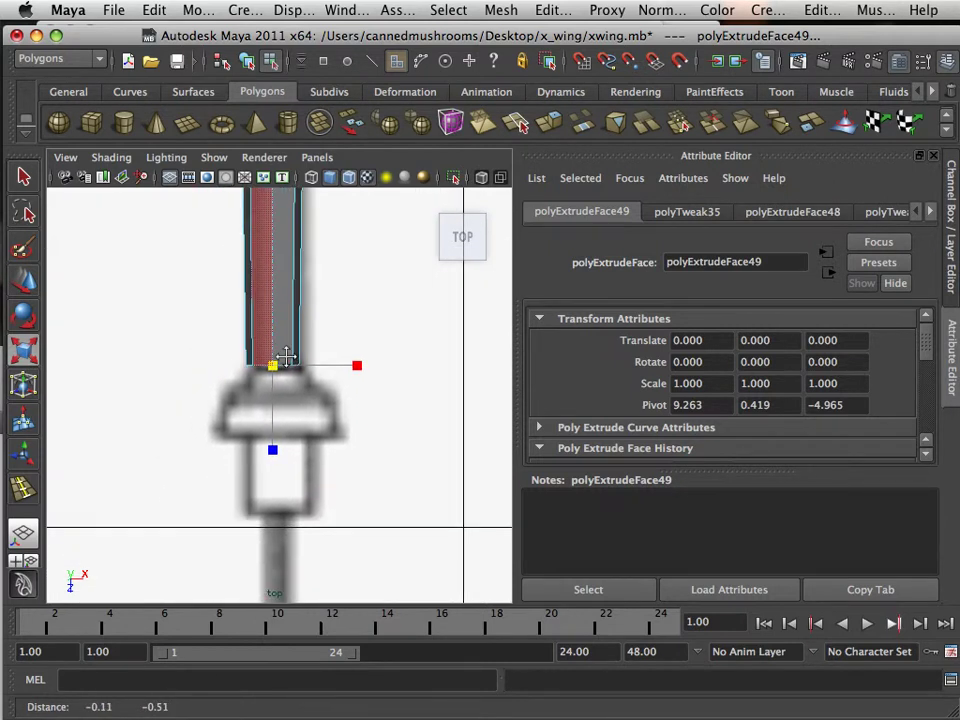
Extrude the barrel's end faces slightly wider for the muzzle neck and extrude them forward to about Z 0.81.
{"action": "left_click", "coordinate": [548, 123]}
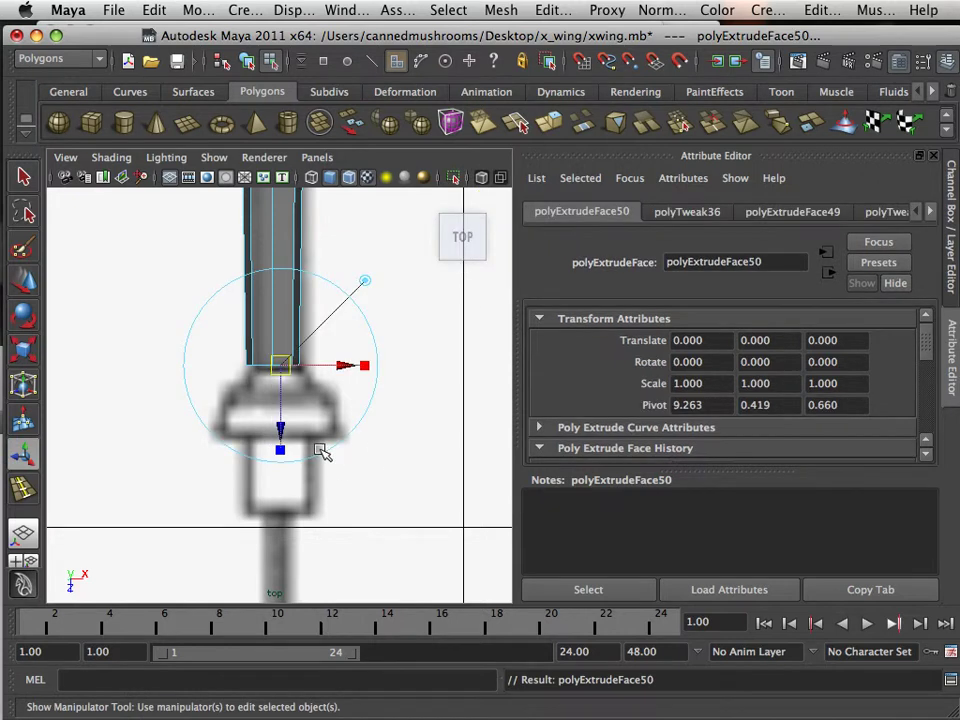
{"action": "key", "text": "r"}
{"action": "left_click_drag", "start_coordinate": [274, 365], "coordinate": [280, 368]}
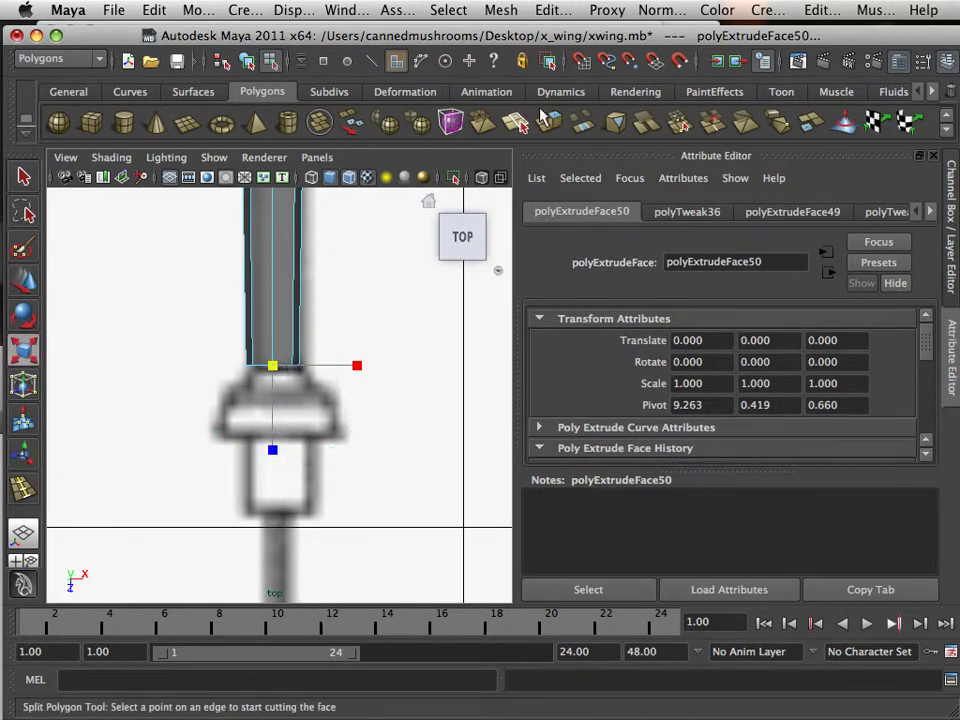
{"action": "key", "text": "g"}
{"action": "key", "text": "w"}
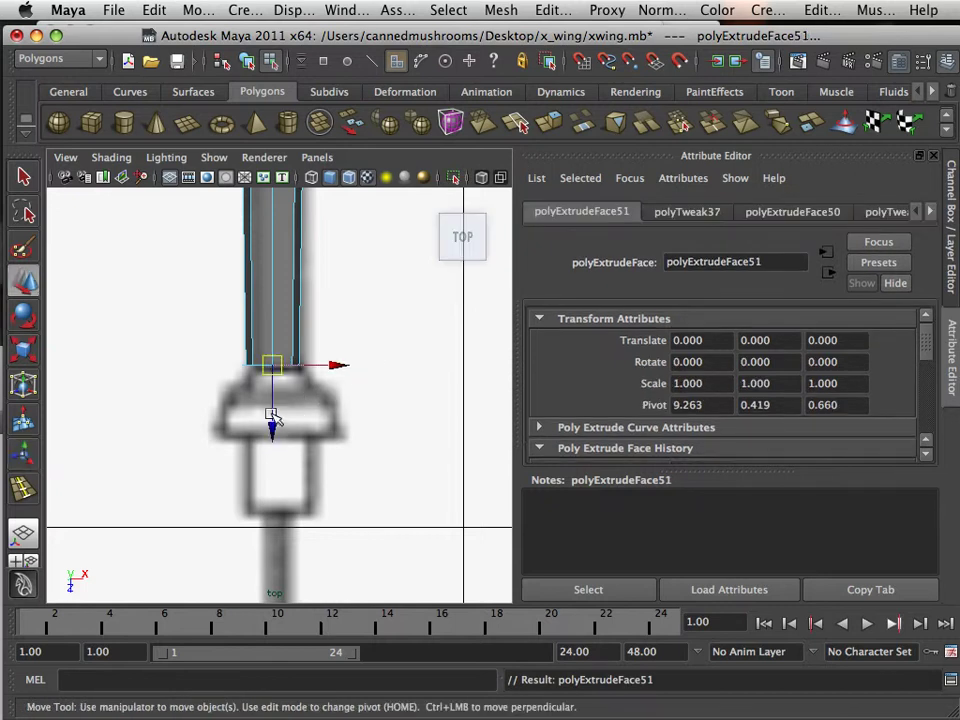
{"action": "left_click_drag", "start_coordinate": [275, 428], "coordinate": [276, 447]}
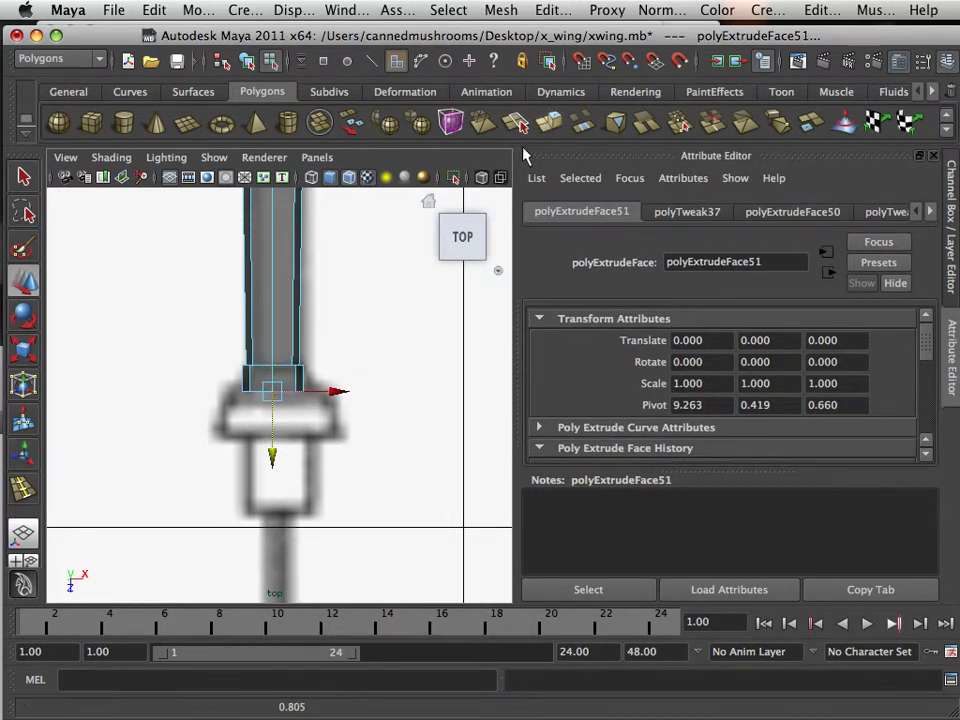
Extrude the end faces outward for the muzzle collar's first ring and extrude them forward to about Z 0.89.
{"action": "key", "text": "g"}
{"action": "key", "text": "r"}
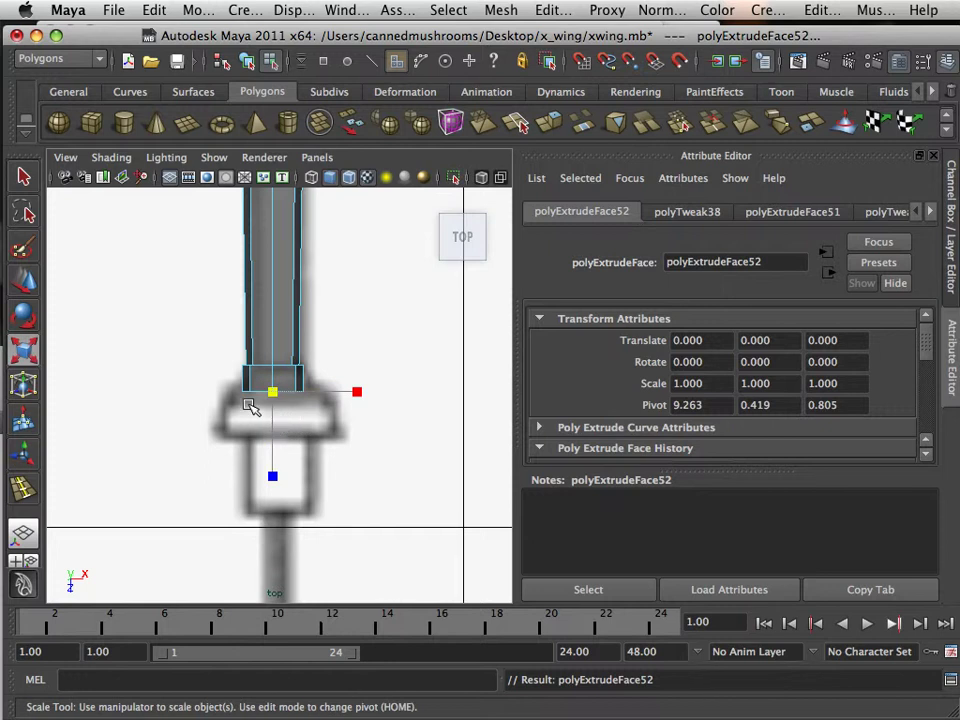
{"action": "left_click_drag", "start_coordinate": [274, 392], "coordinate": [290, 397]}
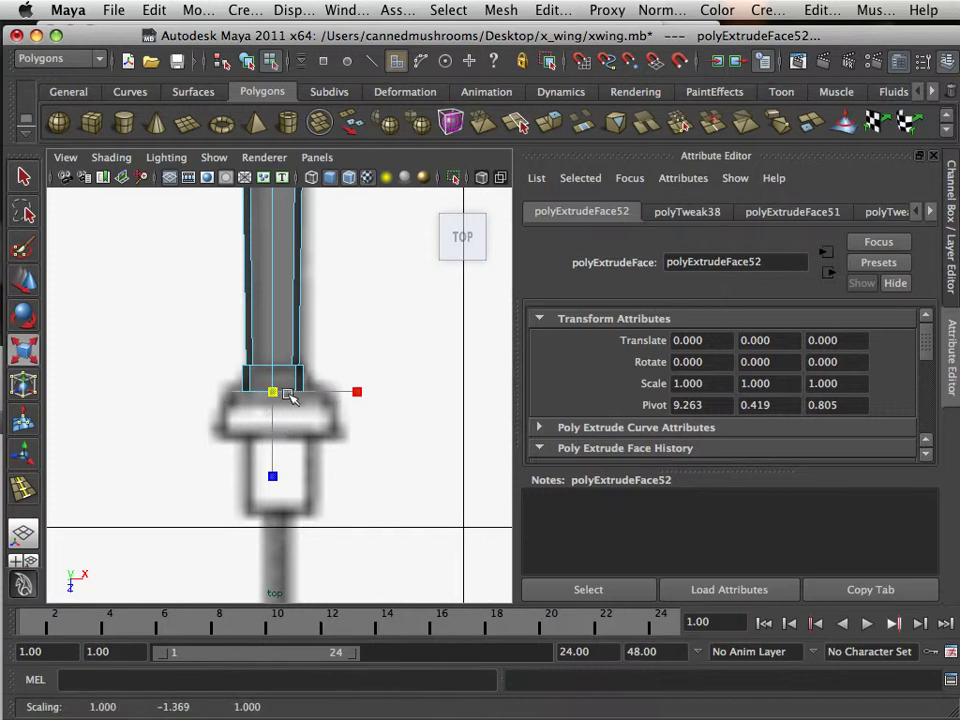
{"action": "left_click", "coordinate": [551, 119]}
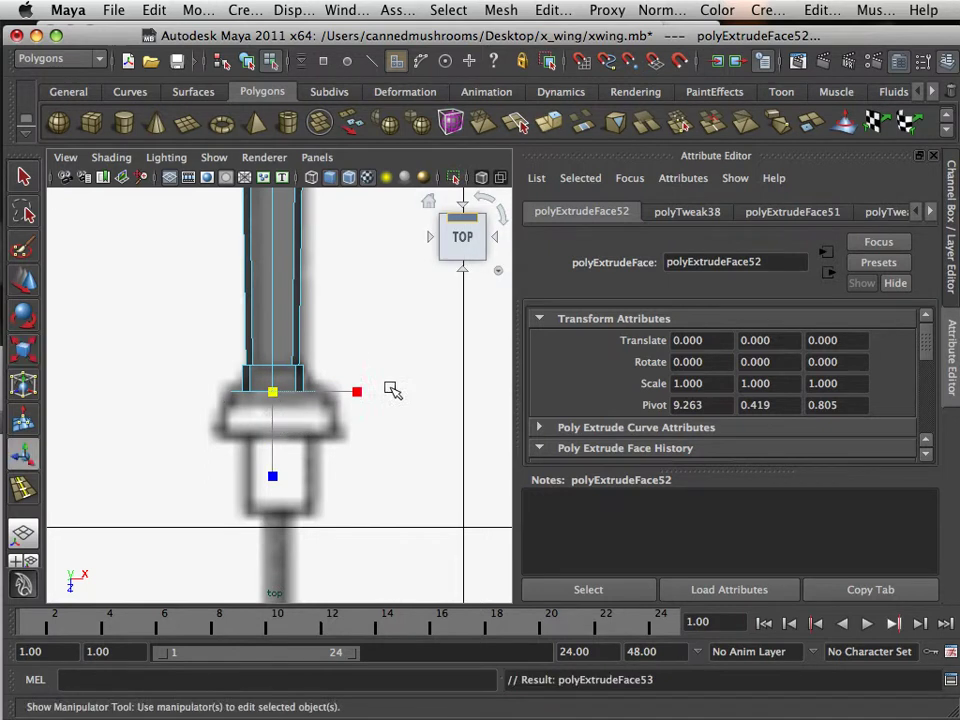
{"action": "key", "text": "w"}
{"action": "left_click_drag", "start_coordinate": [272, 458], "coordinate": [271, 471]}
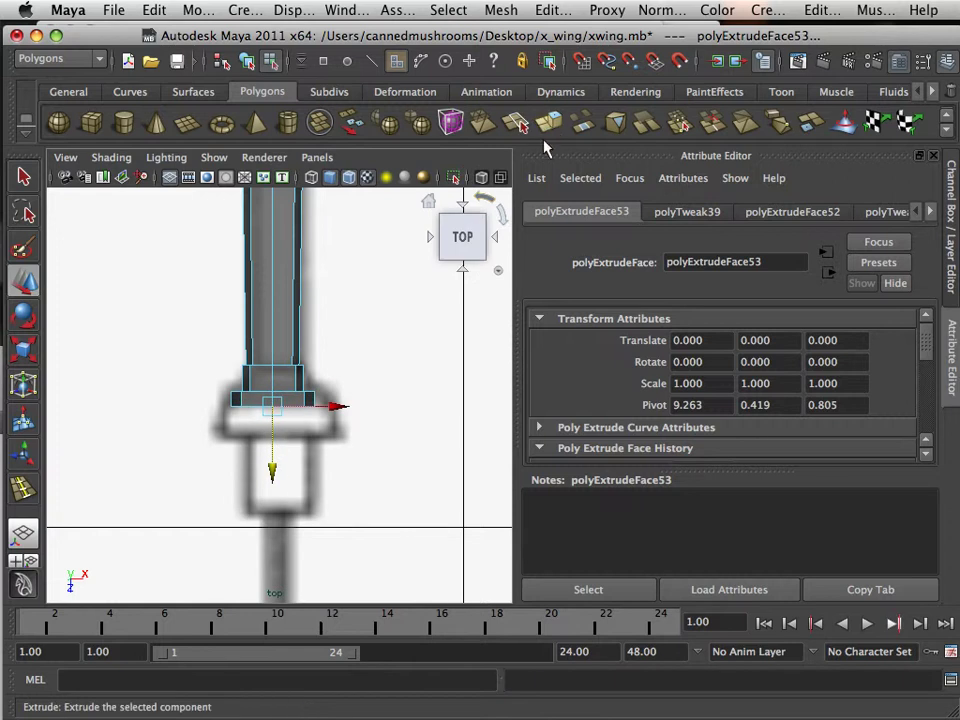
Extrude the end faces slightly wider for the muzzle collar's widest ring and extrude them forward to about Z 1.05.
{"action": "left_click", "coordinate": [549, 120]}
{"action": "key", "text": "r"}
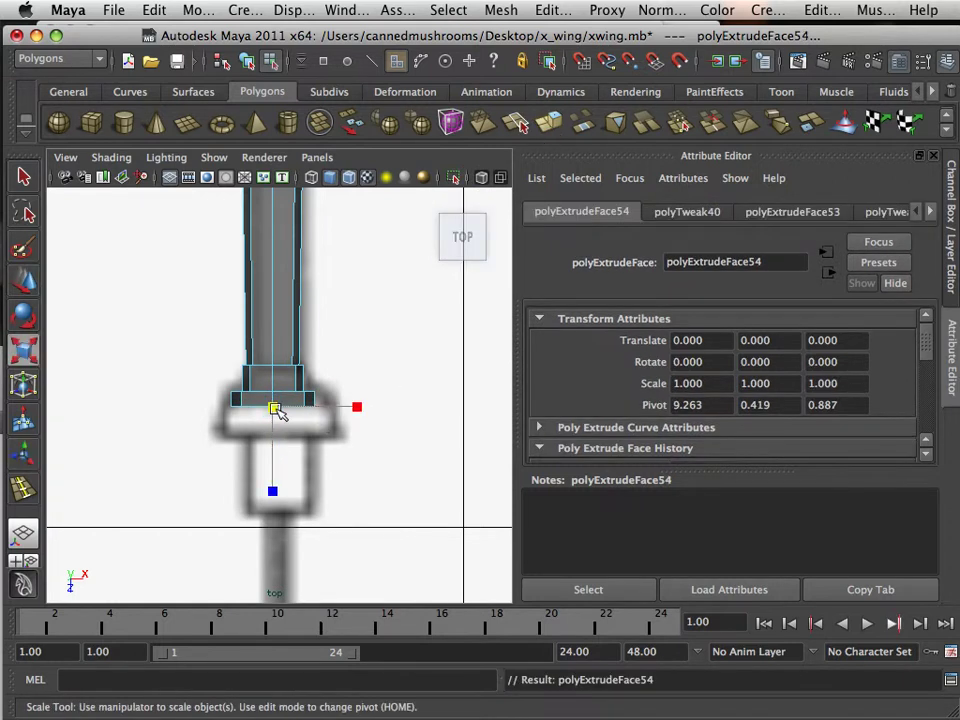
{"action": "left_click_drag", "start_coordinate": [276, 407], "coordinate": [279, 407]}
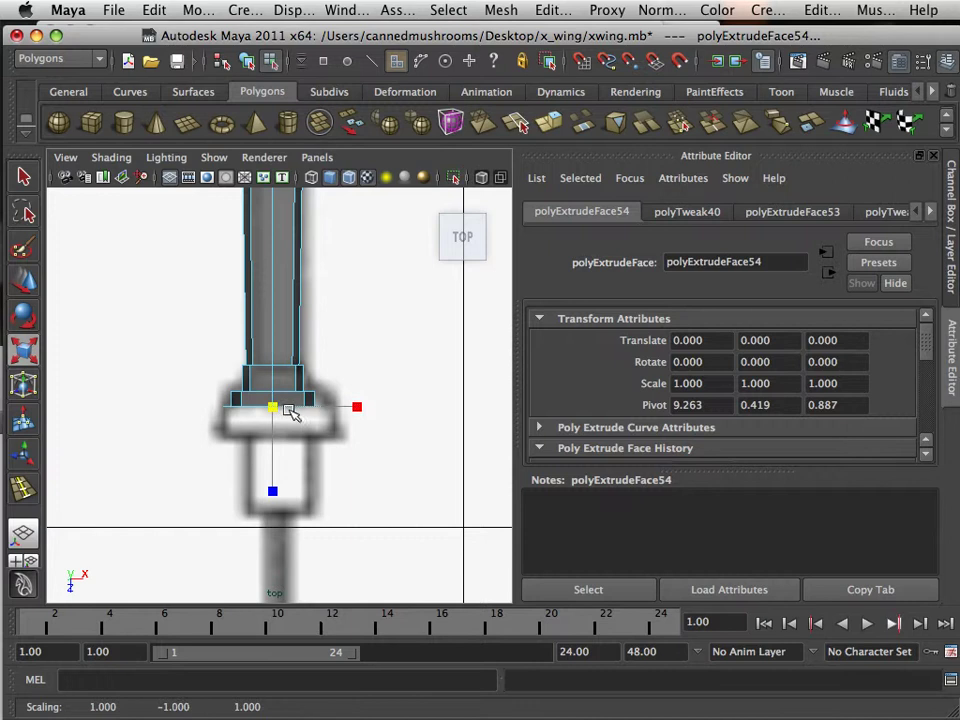
{"action": "left_click", "coordinate": [544, 122]}
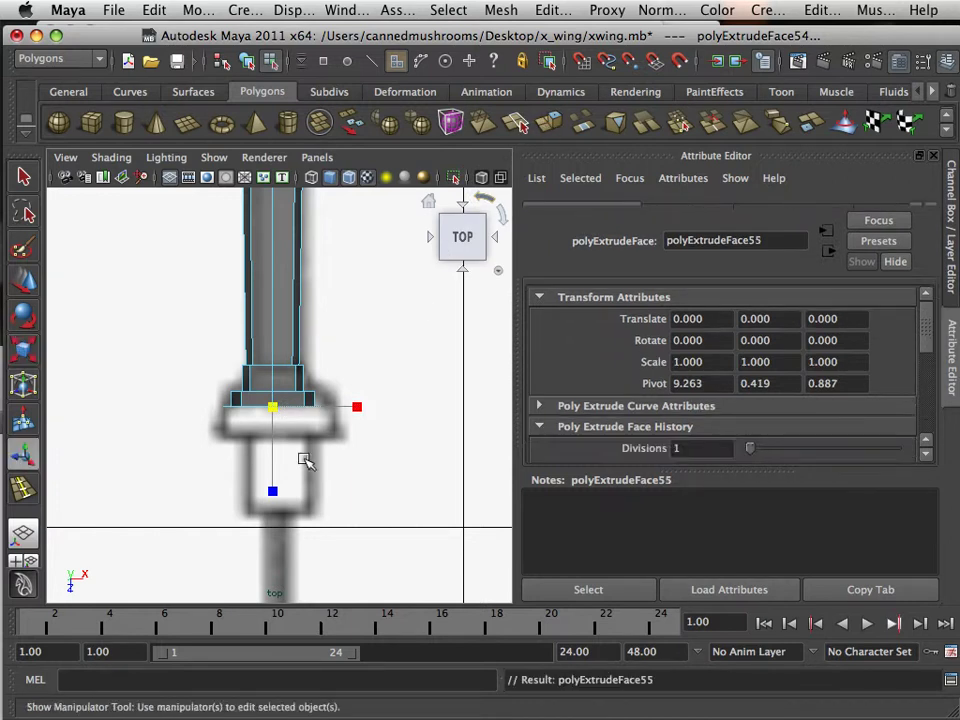
{"action": "key", "text": "w"}
{"action": "left_click_drag", "start_coordinate": [274, 461], "coordinate": [270, 495]}
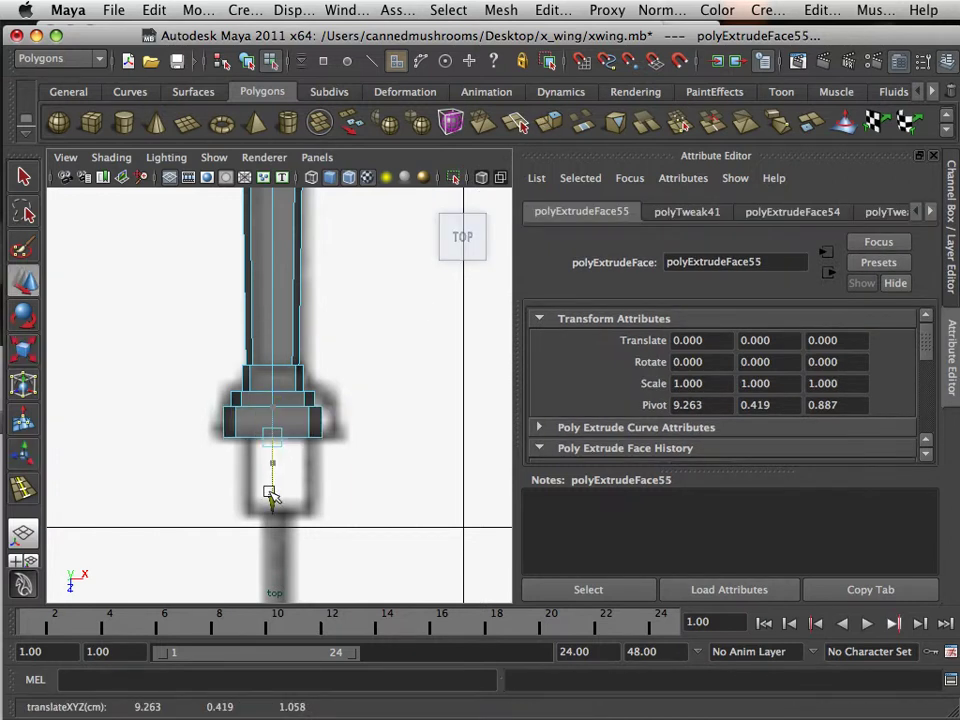
Extrude the end faces inward for the section below the muzzle collar and extrude them forward to about Z 1.46.
{"action": "left_click", "coordinate": [544, 124]}
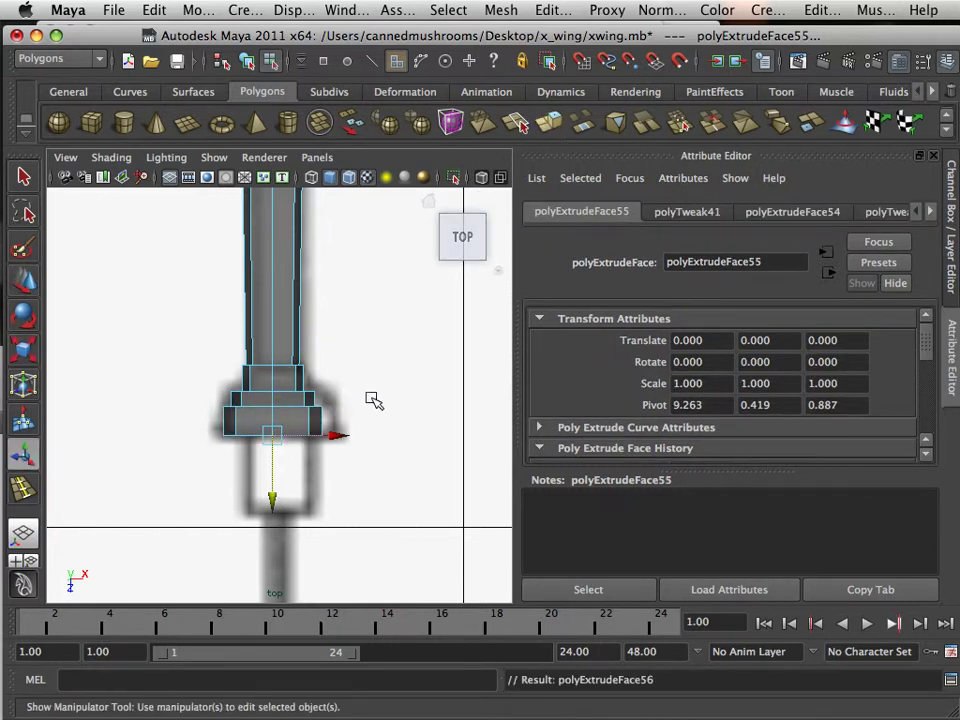
{"action": "key", "text": "r"}
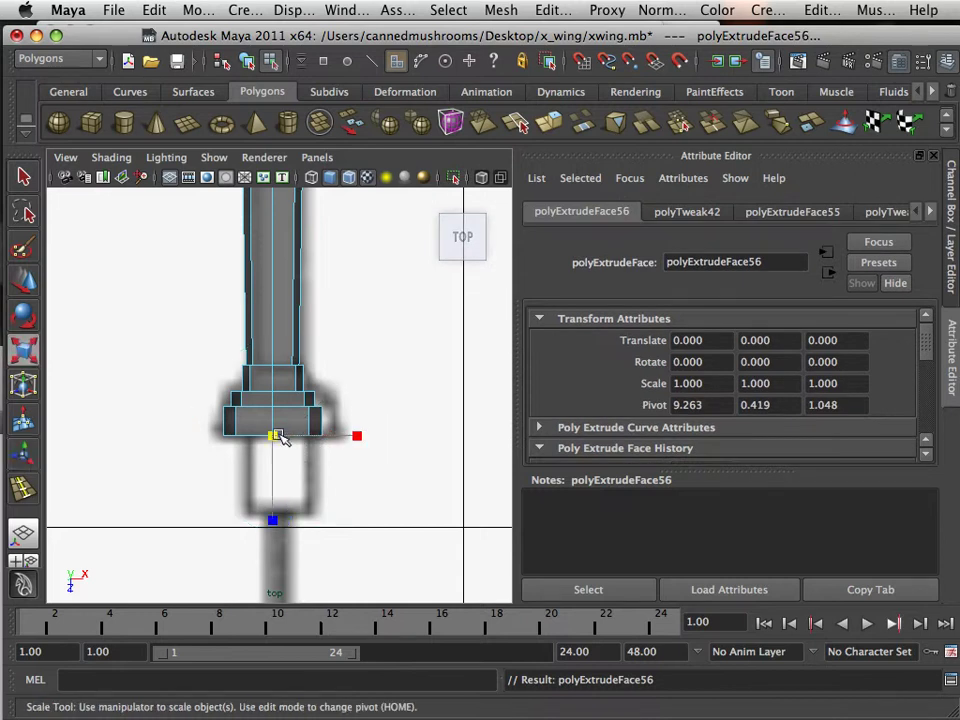
{"action": "left_click_drag", "start_coordinate": [277, 437], "coordinate": [258, 438]}
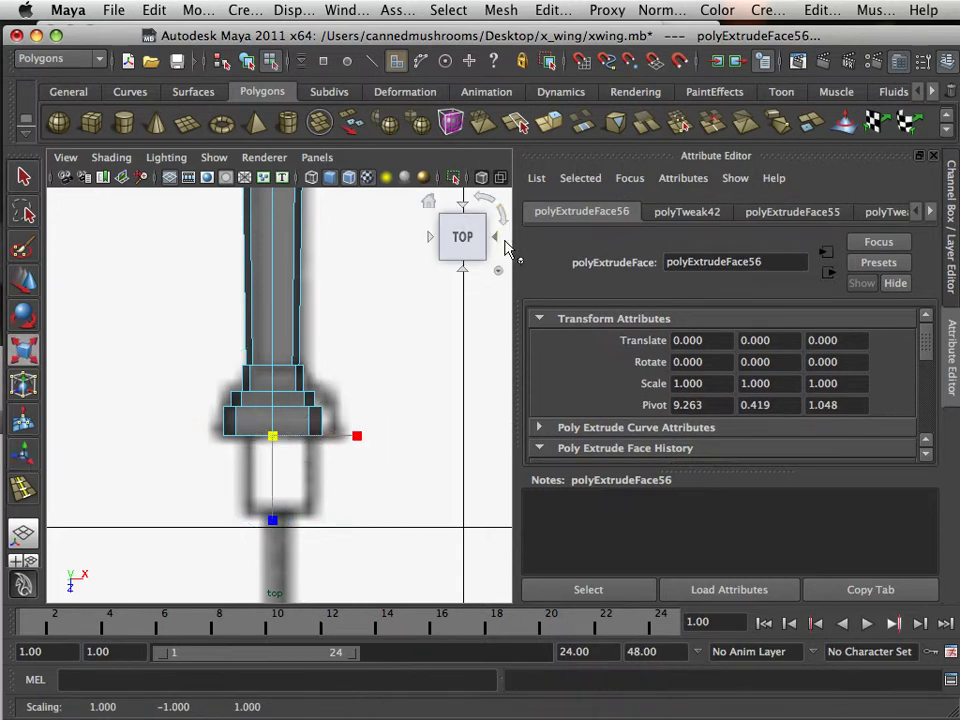
{"action": "left_click", "coordinate": [551, 121]}
{"action": "key", "text": "w"}
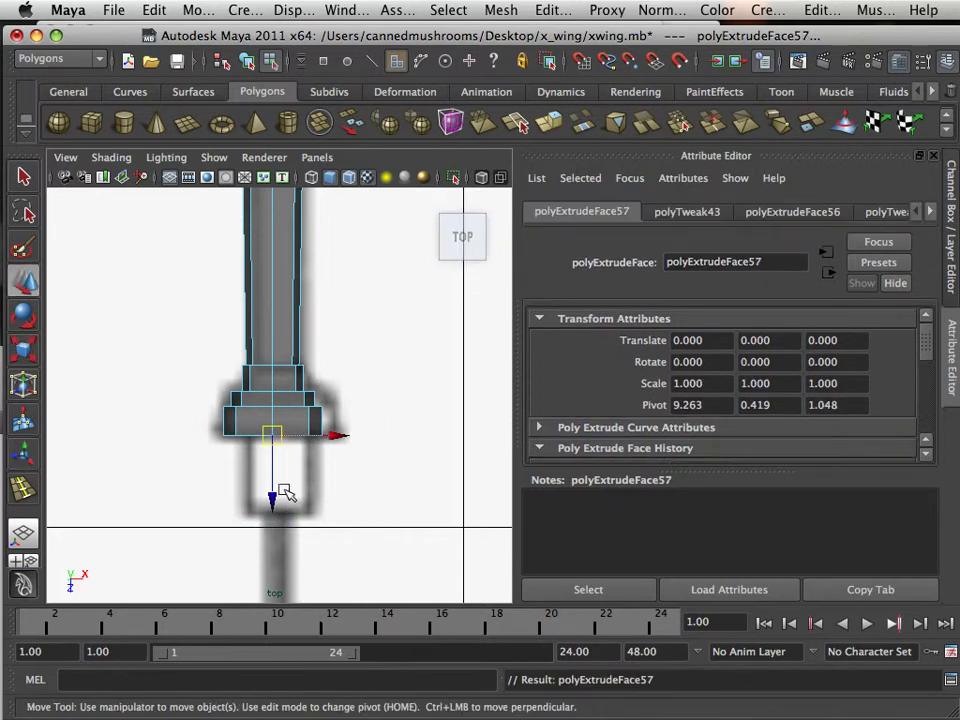
{"action": "left_click_drag", "start_coordinate": [284, 492], "coordinate": [246, 568]}
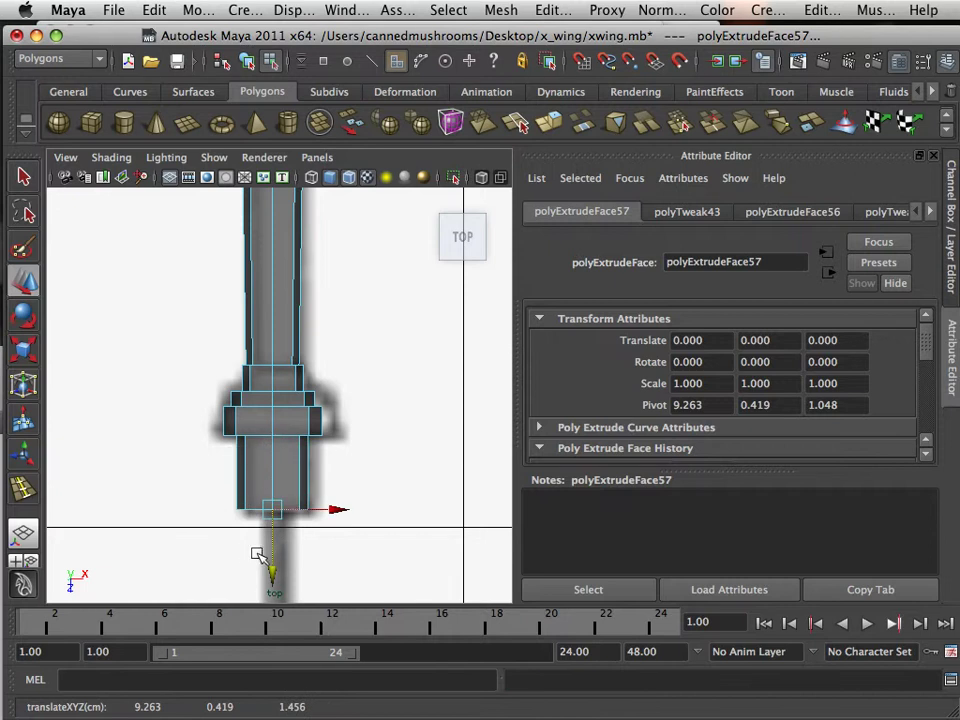
Extrude the end faces inward to the thin tip rod's width and extrude them forward to the blueprint's end.
{"action": "middle_click_drag", "start_coordinate": [317, 497], "coordinate": [372, 390], "text": "alt"}
{"action": "key", "text": "g"}
{"action": "key", "text": "r"}
{"action": "left_click_drag", "start_coordinate": [330, 398], "coordinate": [300, 392]}
{"action": "key", "text": "g"}
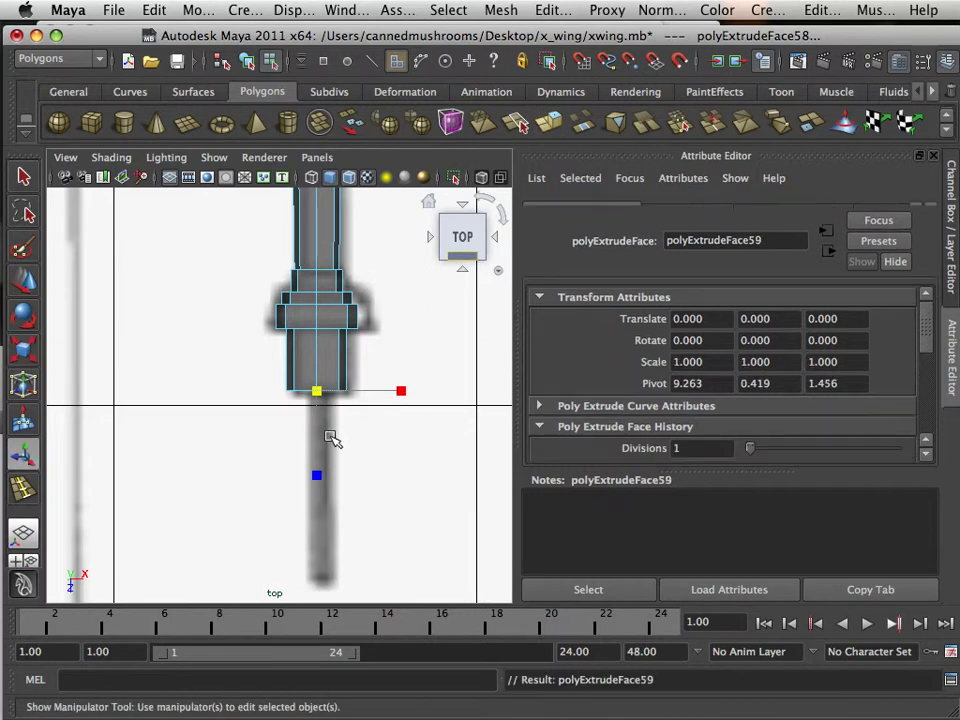
{"action": "key", "text": "w"}
{"action": "left_click_drag", "start_coordinate": [316, 438], "coordinate": [315, 637]}
Select all the faces of the cannon's rear end cap in the perspective view, including its outer ring, and return to the top view.
{"action": "scroll", "coordinate": [377, 420], "scroll_direction": "down", "scroll_amount": 5}
{"action": "middle_click_drag", "start_coordinate": [378, 422], "coordinate": [320, 541], "text": "alt"}
{"action": "key", "text": "space"}
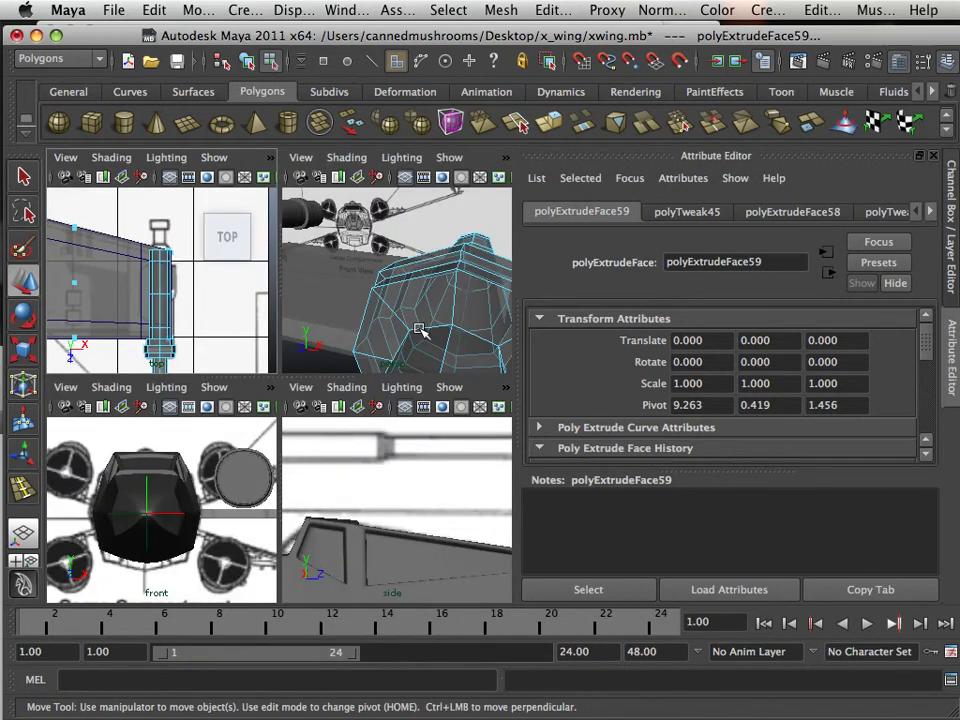
{"action": "key", "text": "space"}
{"action": "left_click_drag", "start_coordinate": [414, 336], "coordinate": [259, 369], "text": "alt"}
{"action": "middle_click_drag", "start_coordinate": [259, 369], "coordinate": [343, 387], "text": "alt"}
{"action": "left_click_drag", "start_coordinate": [343, 386], "coordinate": [240, 422], "text": "alt"}
{"action": "left_click_drag", "start_coordinate": [338, 467], "coordinate": [238, 425], "text": "alt"}
{"action": "right_click_drag", "start_coordinate": [211, 393], "coordinate": [208, 381]}
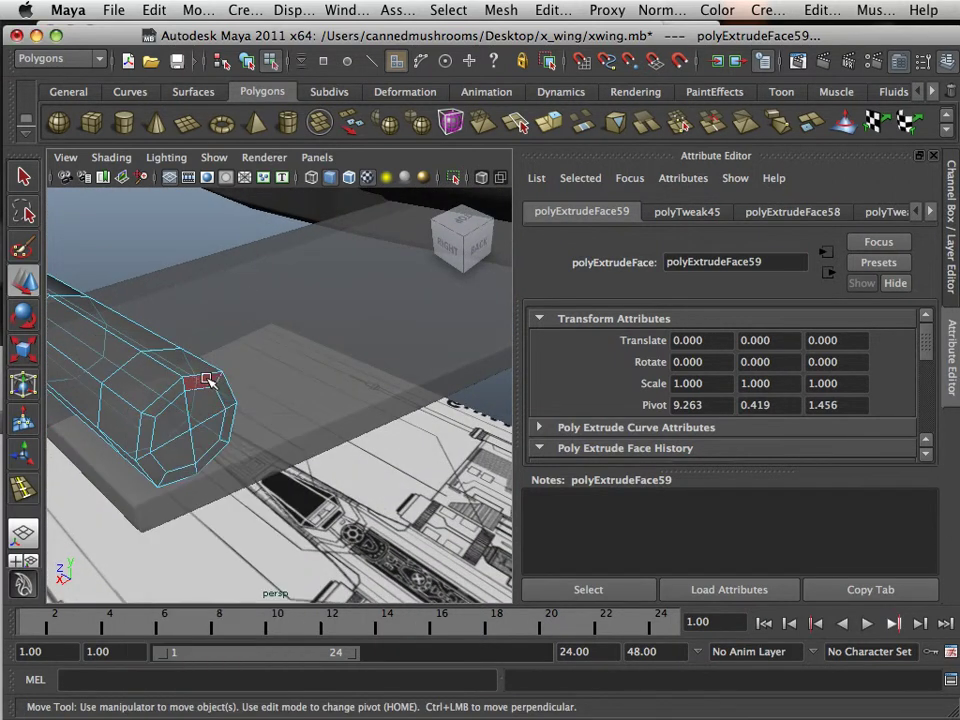
{"action": "left_click", "coordinate": [216, 389]}
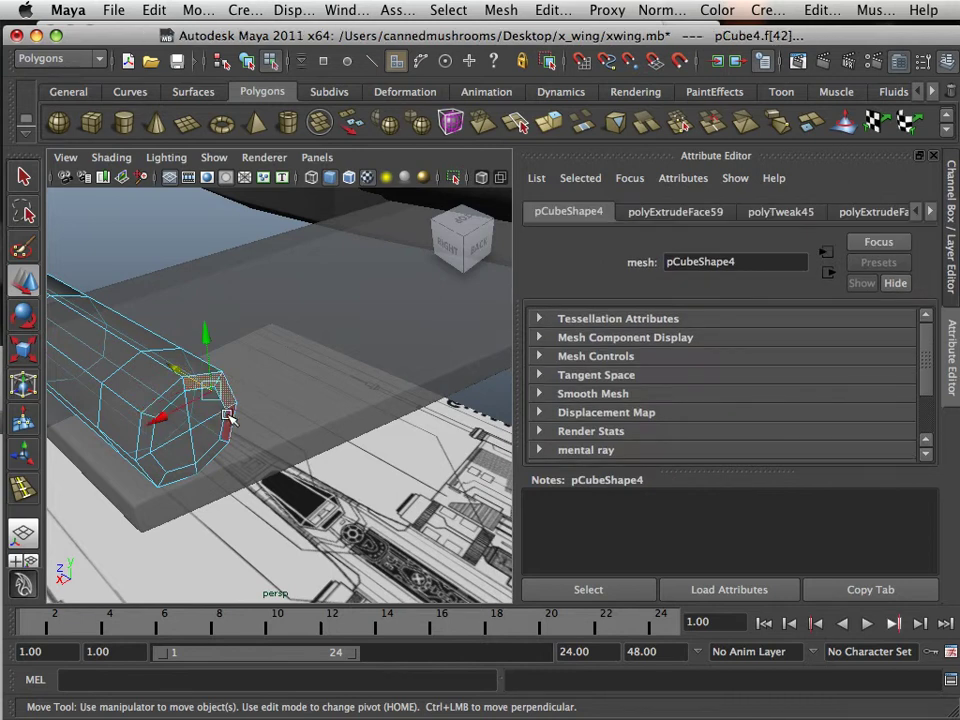
{"action": "left_click_drag", "start_coordinate": [228, 421], "coordinate": [212, 440]}
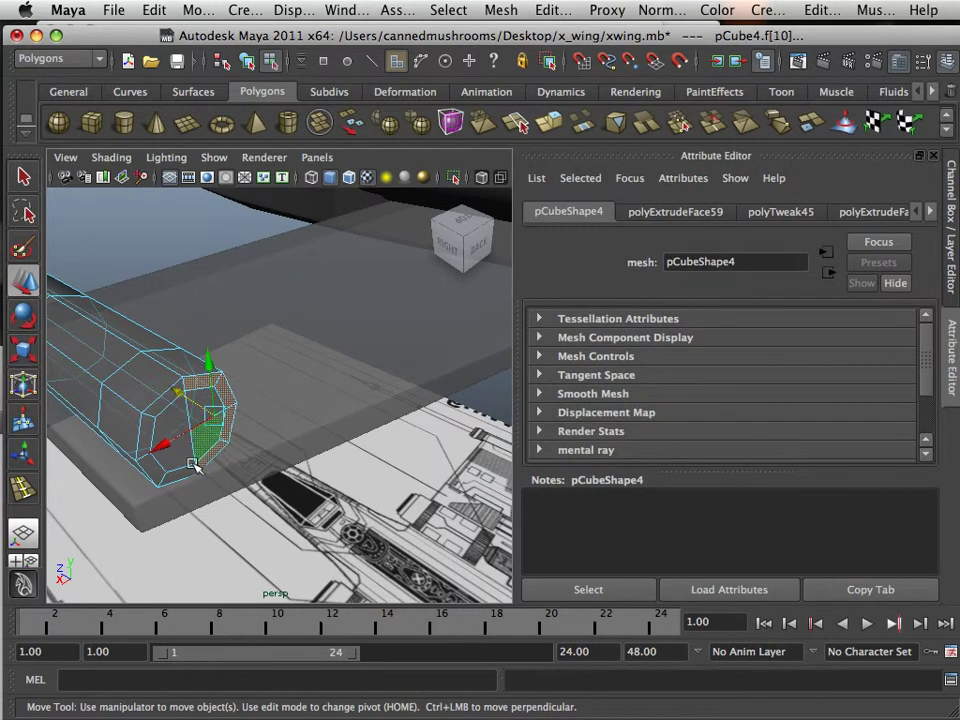
{"action": "left_click", "coordinate": [174, 470], "text": "shift"}
{"action": "left_click", "coordinate": [146, 465], "text": "shift"}
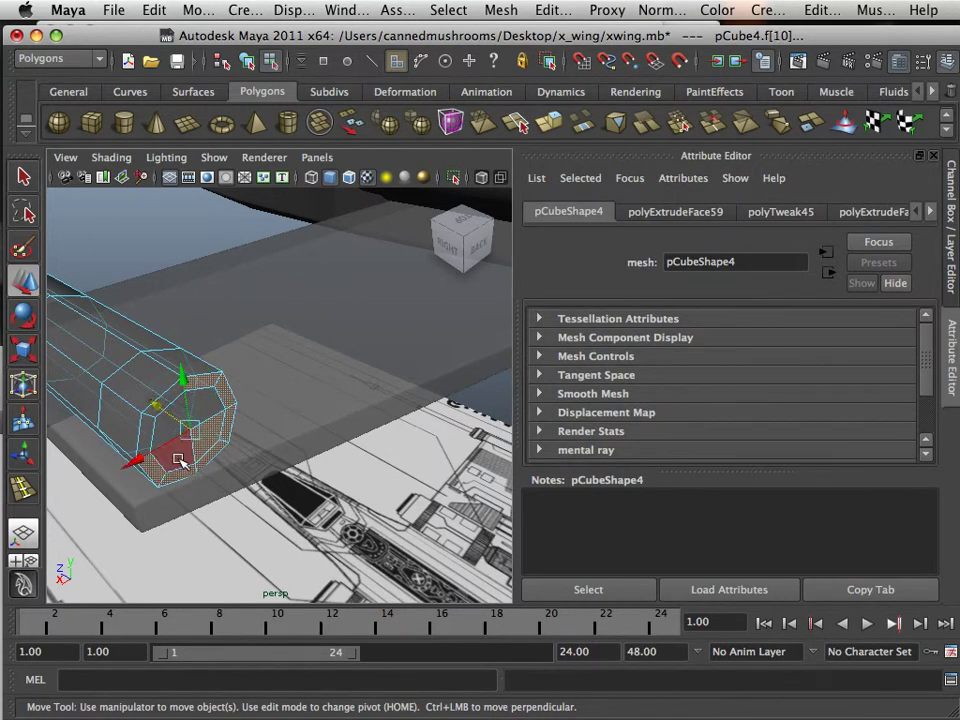
{"action": "left_click", "coordinate": [204, 411], "text": "shift"}
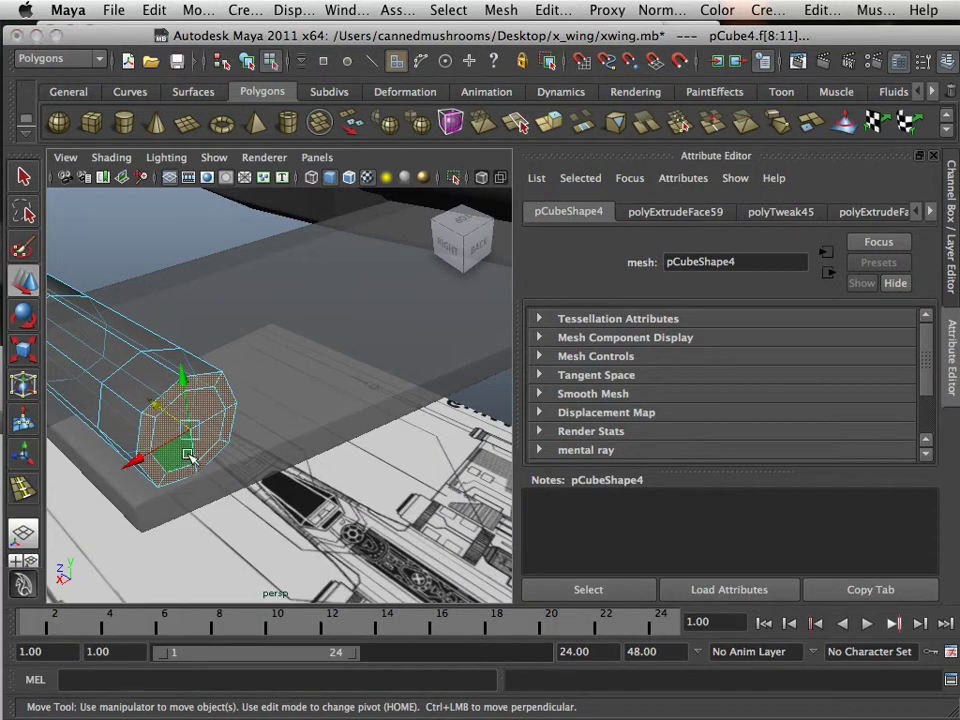
{"action": "key", "text": "space"}
{"action": "key", "text": "space"}
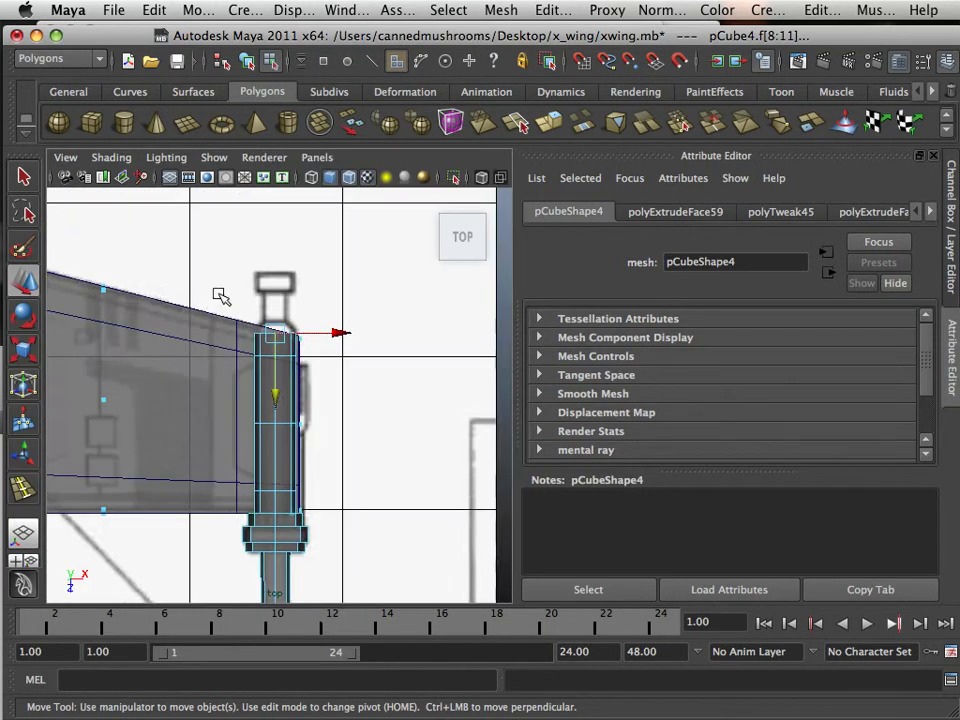
Extrude the cannon's rear end faces back to about Z -8.54 and scale them inward to the narrow neck's width.
{"action": "scroll", "coordinate": [253, 328], "scroll_direction": "up", "scroll_amount": 3}
{"action": "middle_click_drag", "start_coordinate": [254, 324], "coordinate": [256, 423], "text": "alt"}
{"action": "scroll", "coordinate": [258, 425], "scroll_direction": "up", "scroll_amount": 2}
{"action": "left_click", "coordinate": [547, 122]}
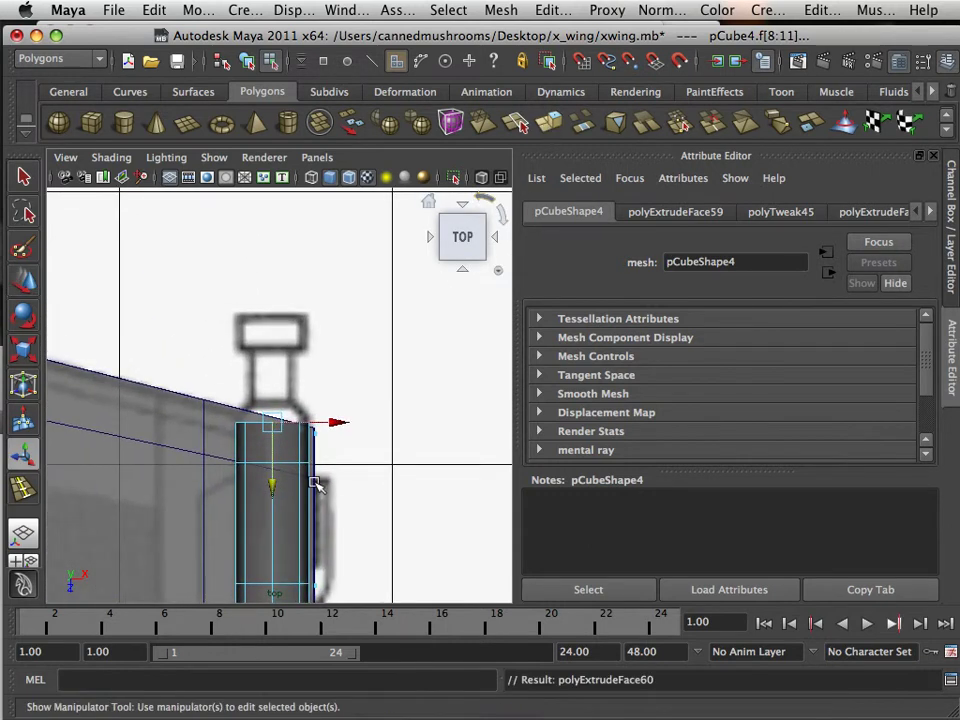
{"action": "left_click_drag", "start_coordinate": [287, 362], "coordinate": [287, 344]}
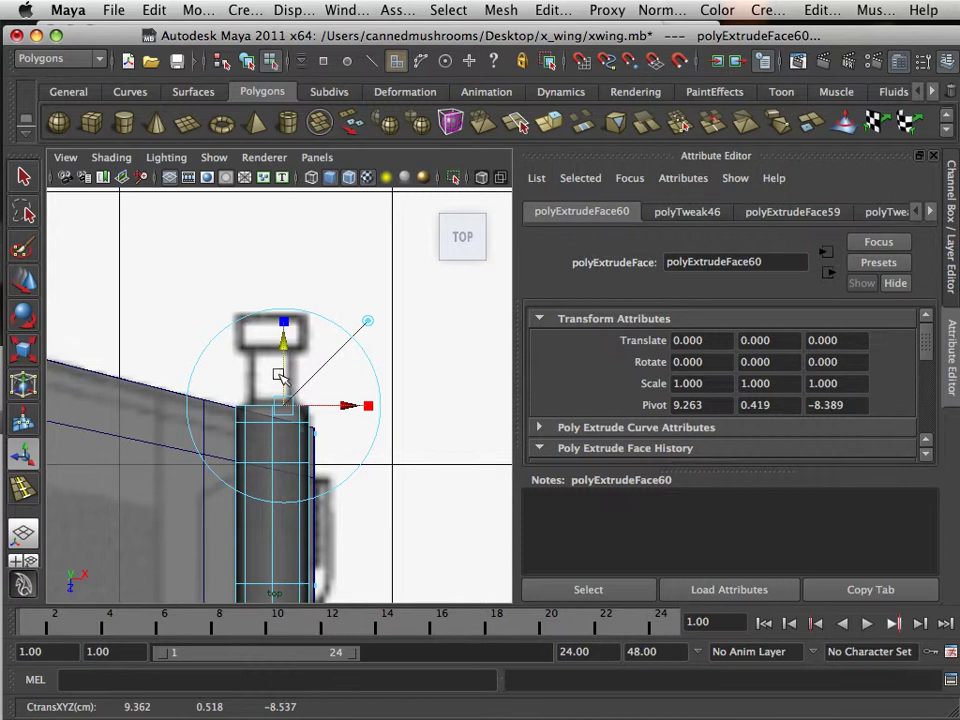
{"action": "key", "text": "r"}
{"action": "left_click_drag", "start_coordinate": [272, 406], "coordinate": [259, 404]}
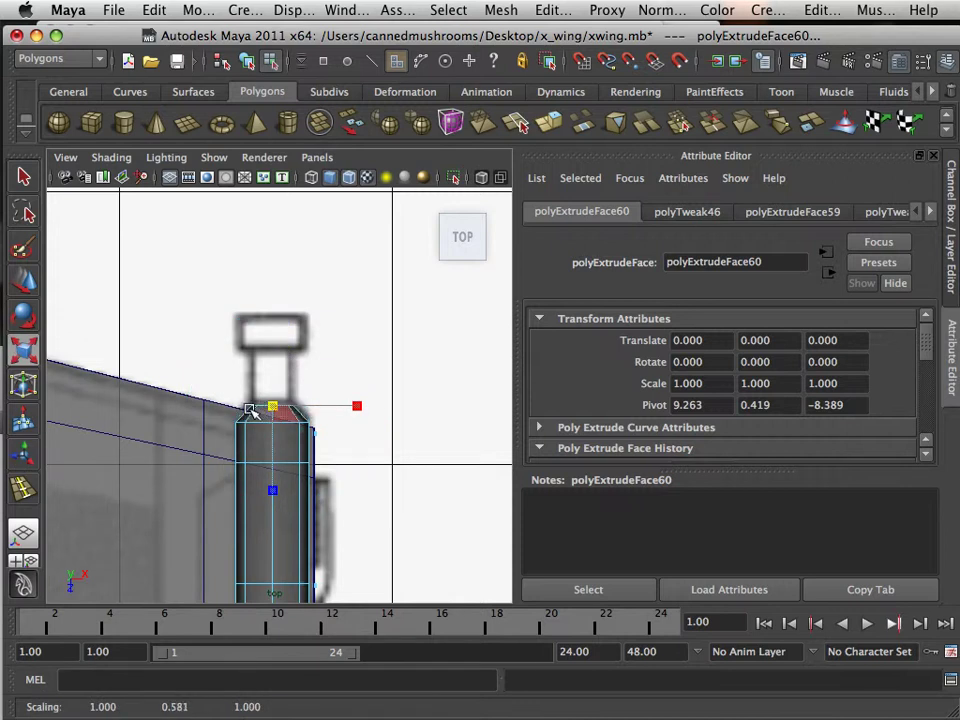
Extrude the rear end faces straight back to about Z -9.04 to form the narrow neck.
{"action": "left_click", "coordinate": [516, 123]}
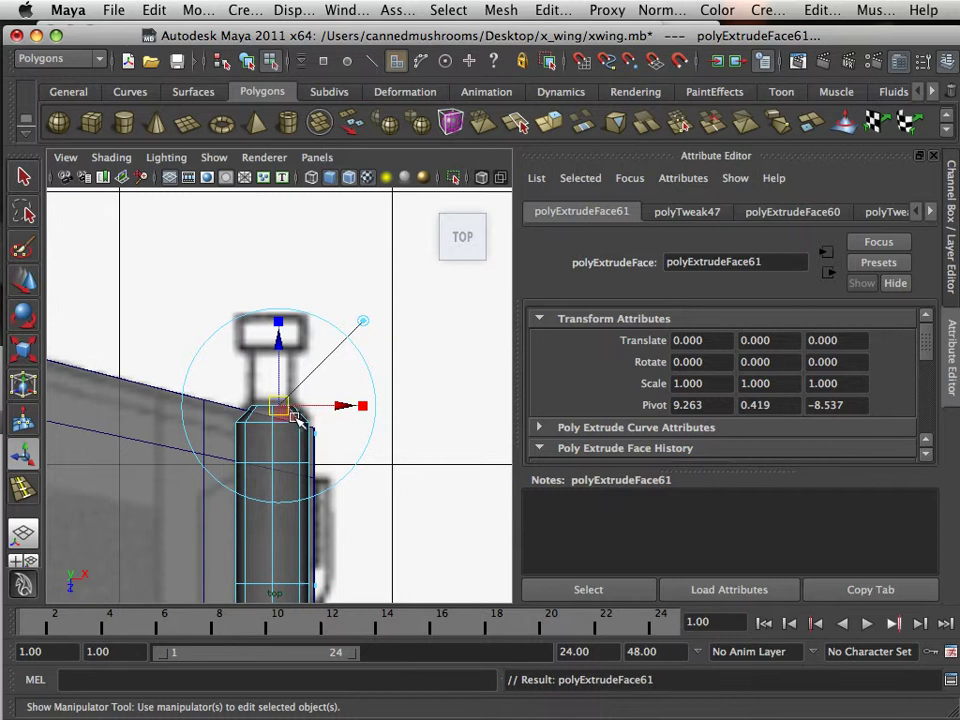
{"action": "key", "text": "w"}
{"action": "left_click_drag", "start_coordinate": [273, 466], "coordinate": [278, 410]}
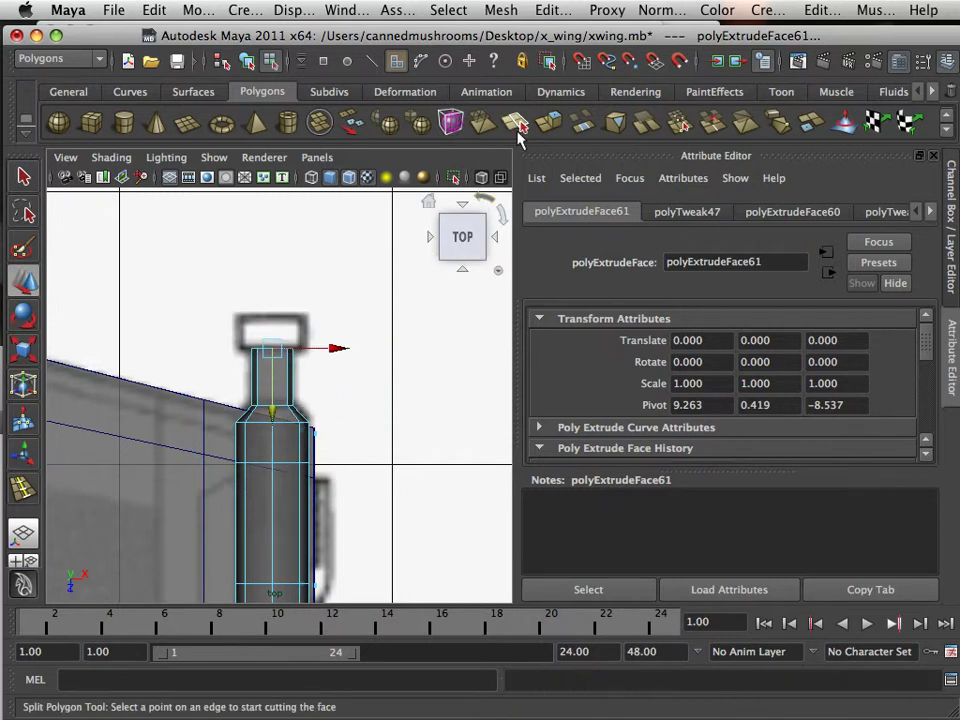
Extrude the rear end faces outward to the end cap's width, extrude them back to about Z -9.27 and clear the selection.
{"action": "left_click", "coordinate": [551, 122]}
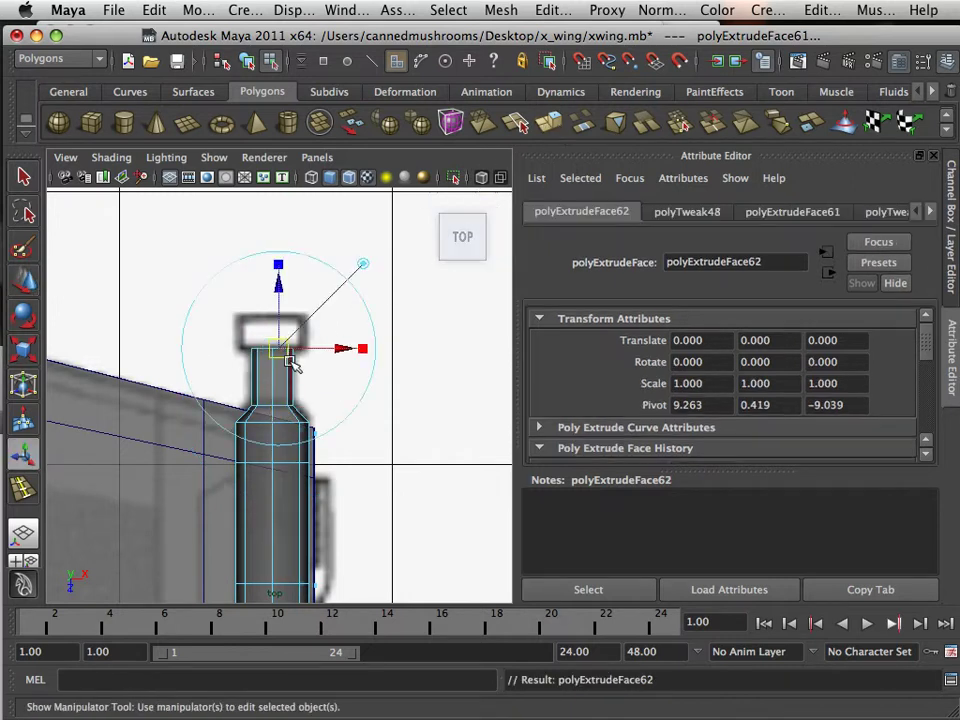
{"action": "key", "text": "r"}
{"action": "left_click_drag", "start_coordinate": [276, 345], "coordinate": [283, 350]}
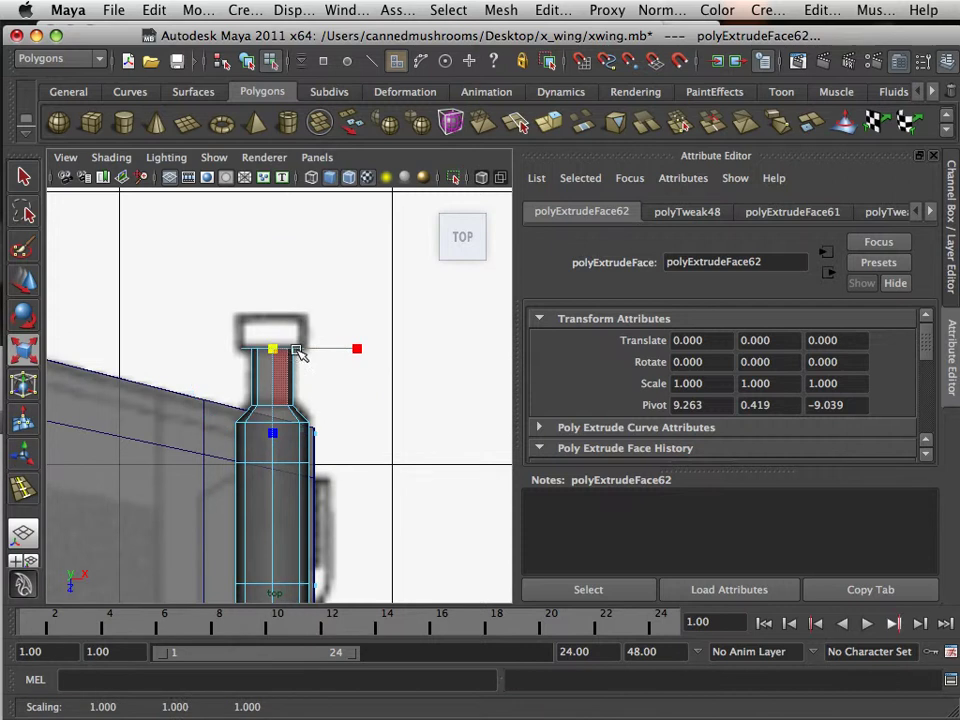
{"action": "left_click", "coordinate": [551, 122]}
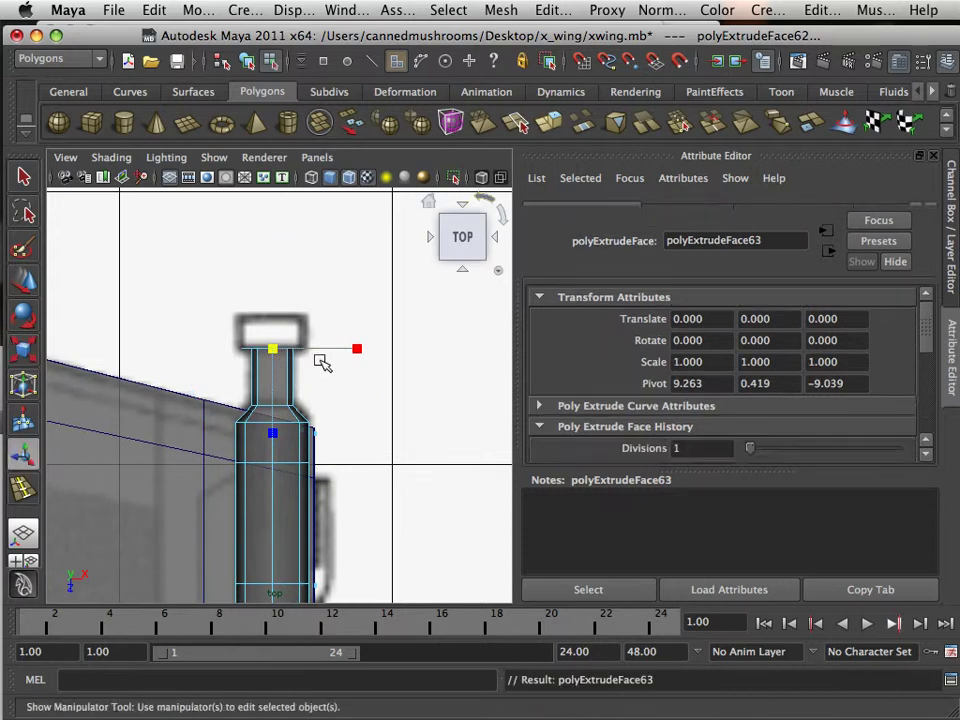
{"action": "key", "text": "w"}
{"action": "left_click_drag", "start_coordinate": [273, 418], "coordinate": [277, 389]}
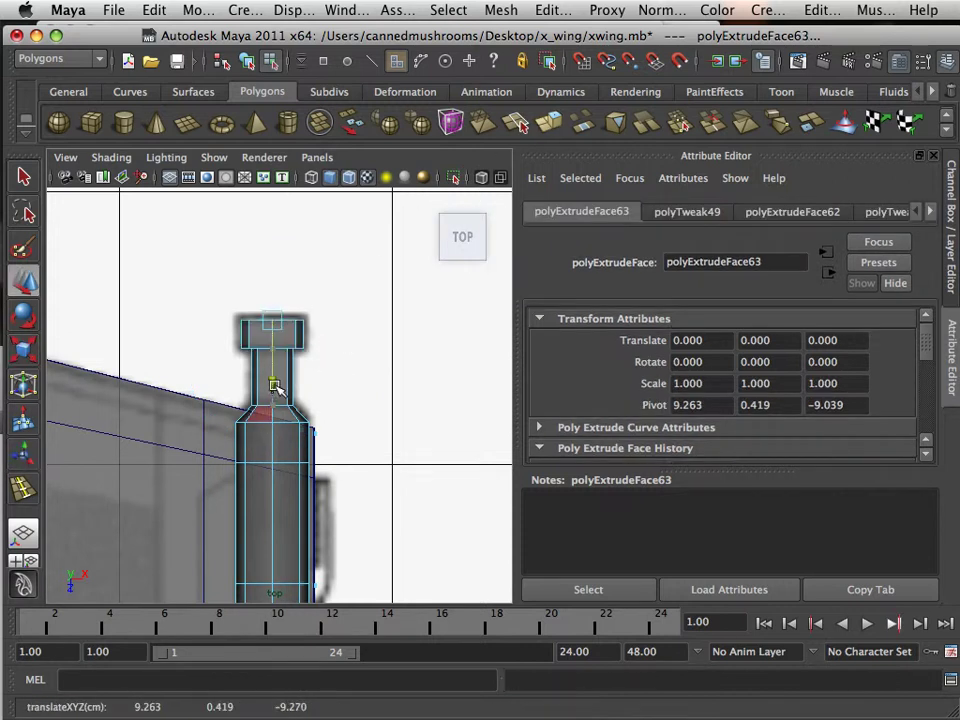
{"action": "left_click", "coordinate": [336, 422]}
{"action": "scroll", "coordinate": [334, 423], "scroll_direction": "down", "scroll_amount": 5}
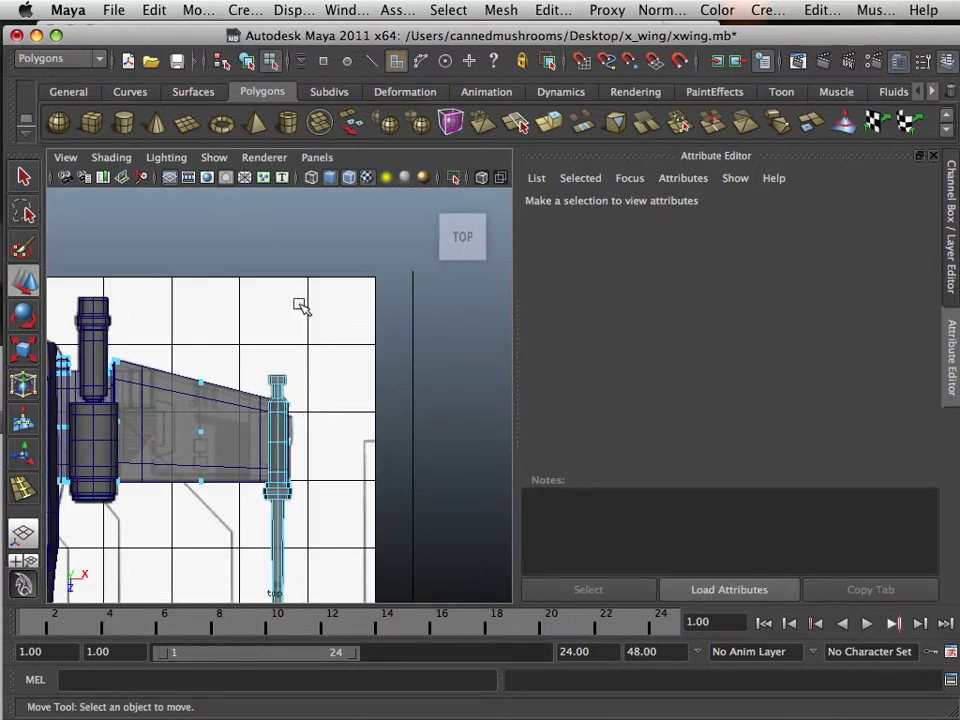
Return to object mode in the perspective view and select all the X-wing's parts, including the cannon.
{"action": "scroll", "coordinate": [300, 320], "scroll_direction": "down", "scroll_amount": 2}
{"action": "key", "text": "space"}
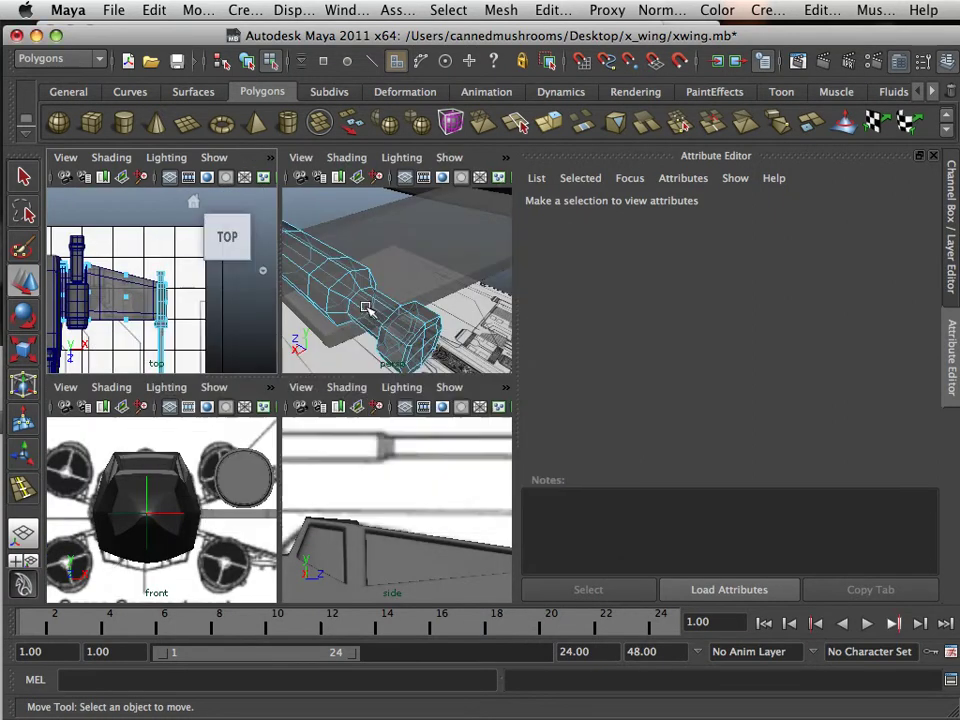
{"action": "key", "text": "space"}
{"action": "left_click_drag", "start_coordinate": [354, 311], "coordinate": [139, 326], "text": "alt"}
{"action": "right_click", "coordinate": [140, 327]}
{"action": "right_click_drag", "start_coordinate": [140, 327], "coordinate": [172, 316]}
{"action": "left_click", "coordinate": [194, 344]}
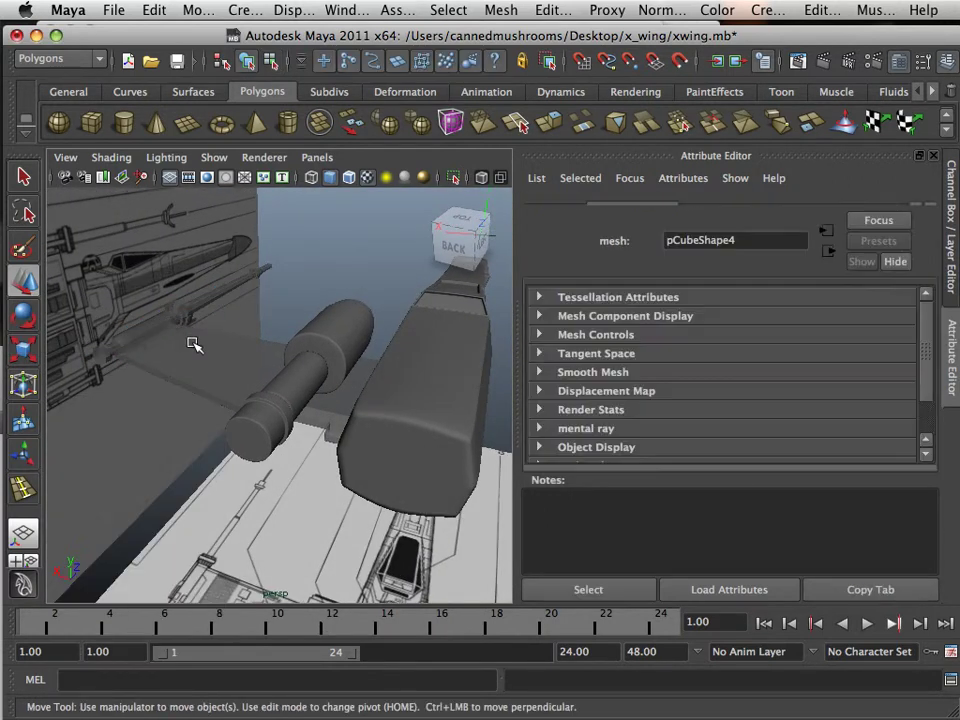
{"action": "left_click_drag", "start_coordinate": [176, 366], "coordinate": [190, 345], "text": "alt"}
{"action": "left_click_drag", "start_coordinate": [442, 455], "coordinate": [446, 450]}
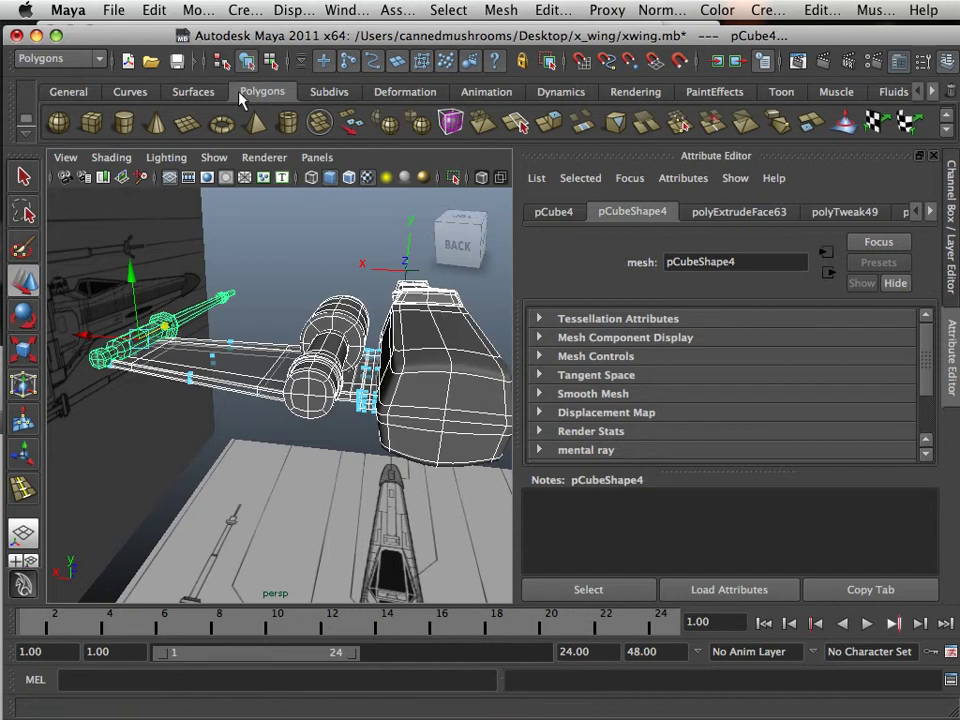
Delete the construction history of the selected parts and save the scene.
{"action": "left_click", "coordinate": [153, 10]}
{"action": "mouse_move", "coordinate": [246, 229]}
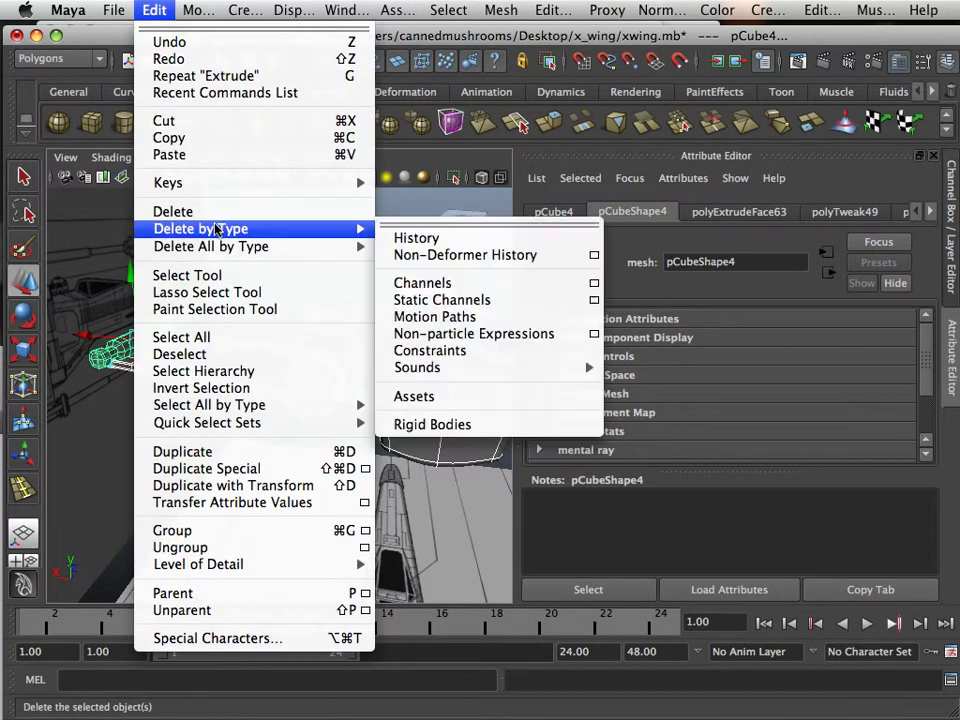
{"action": "left_click", "coordinate": [392, 239]}
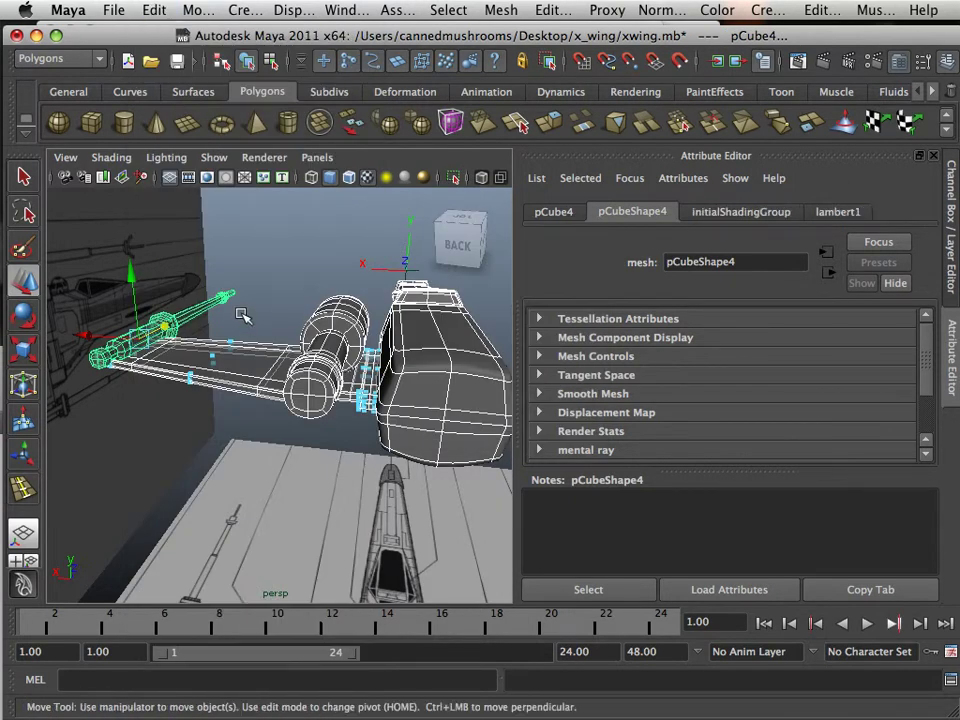
{"action": "left_click", "coordinate": [112, 13]}
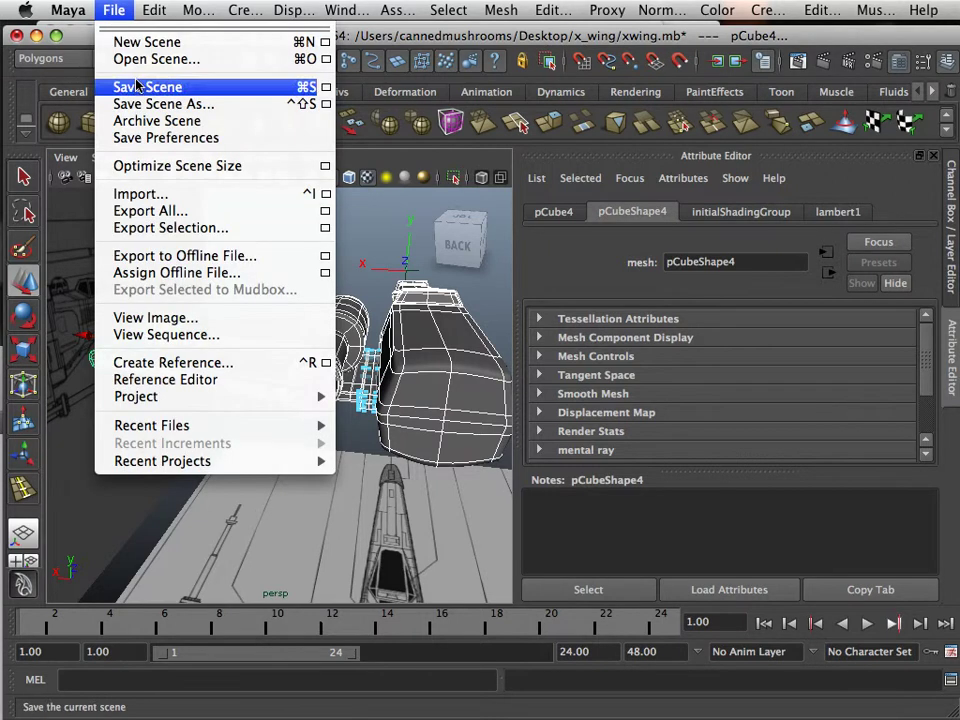
{"action": "left_click", "coordinate": [126, 86]}
Use the Insert Edge Loop Tool to add an edge loop around the cannon's rear neck, close to the end cap.
{"action": "key", "text": "q"}
{"action": "left_click_drag", "start_coordinate": [270, 361], "coordinate": [316, 390], "text": "alt"}
{"action": "middle_click_drag", "start_coordinate": [316, 390], "coordinate": [214, 394], "text": "alt"}
{"action": "left_click_drag", "start_coordinate": [217, 392], "coordinate": [298, 394], "text": "alt"}
{"action": "right_click_drag", "start_coordinate": [298, 394], "coordinate": [223, 379], "text": "alt"}
{"action": "left_click_drag", "start_coordinate": [223, 379], "coordinate": [292, 383], "text": "alt"}
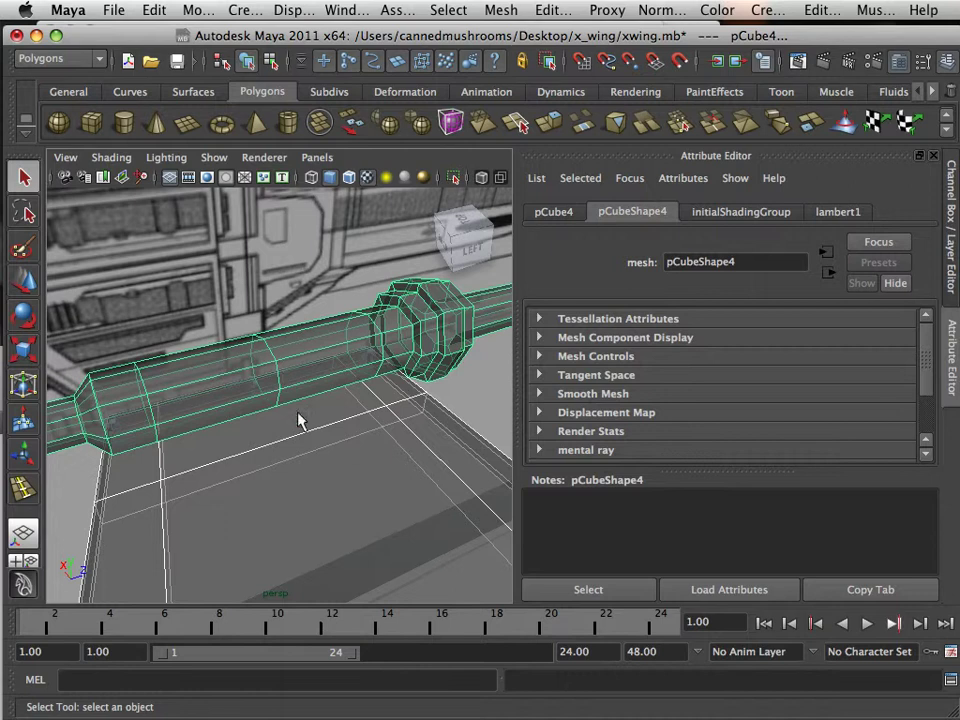
{"action": "right_click_drag", "start_coordinate": [301, 345], "coordinate": [436, 682]}
{"action": "left_click_drag", "start_coordinate": [166, 406], "coordinate": [196, 392], "text": "alt"}
{"action": "middle_click_drag", "start_coordinate": [196, 392], "coordinate": [225, 337], "text": "alt"}
{"action": "left_click", "coordinate": [501, 10]}
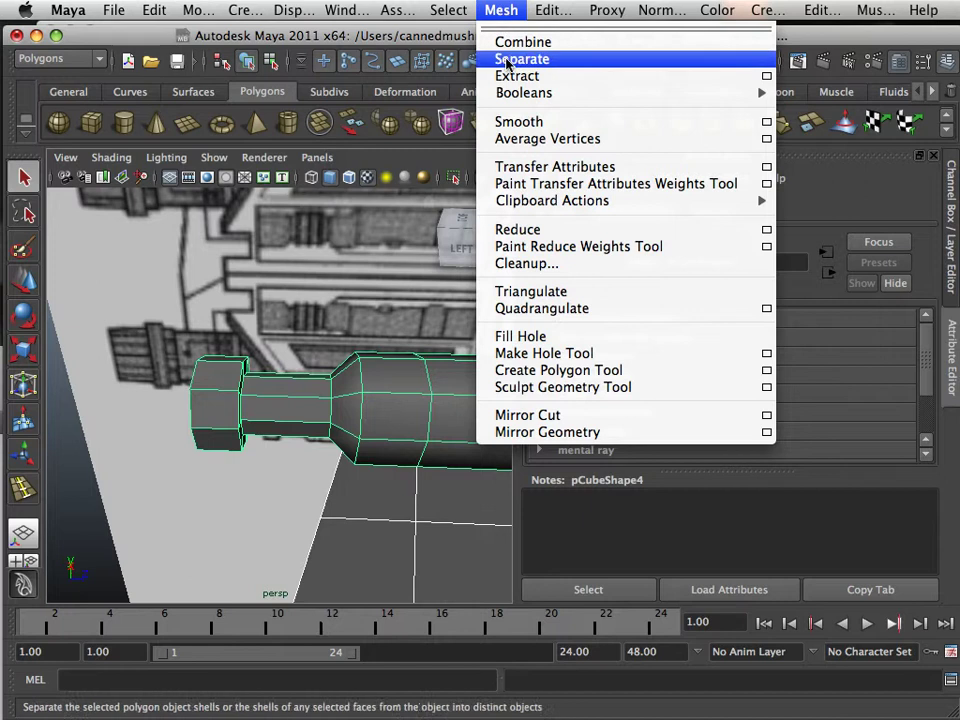
{"action": "mouse_move", "coordinate": [551, 10]}
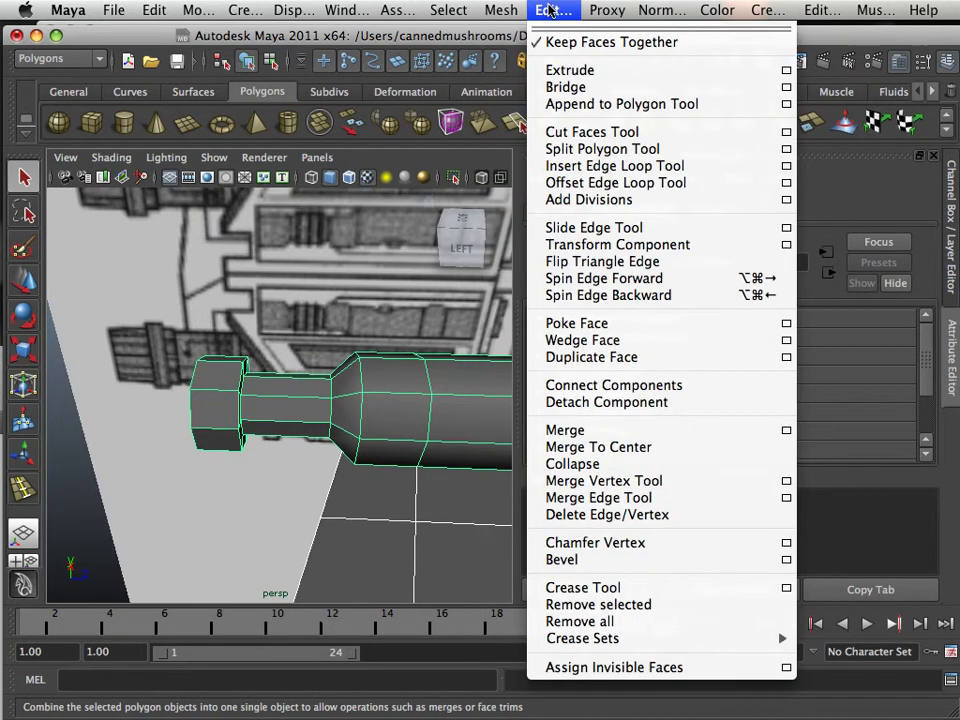
{"action": "left_click", "coordinate": [560, 165]}
{"action": "mouse_move", "coordinate": [257, 364]}
{"action": "left_mouse_down", "text": "alt"}
{"action": "mouse_move", "coordinate": [249, 371]}
{"action": "mouse_move", "coordinate": [275, 364]}
{"action": "left_mouse_up", "text": "alt"}
{"action": "scroll", "coordinate": [228, 394], "scroll_direction": "up", "scroll_amount": 2}
{"action": "left_click_drag", "start_coordinate": [170, 417], "coordinate": [171, 441]}
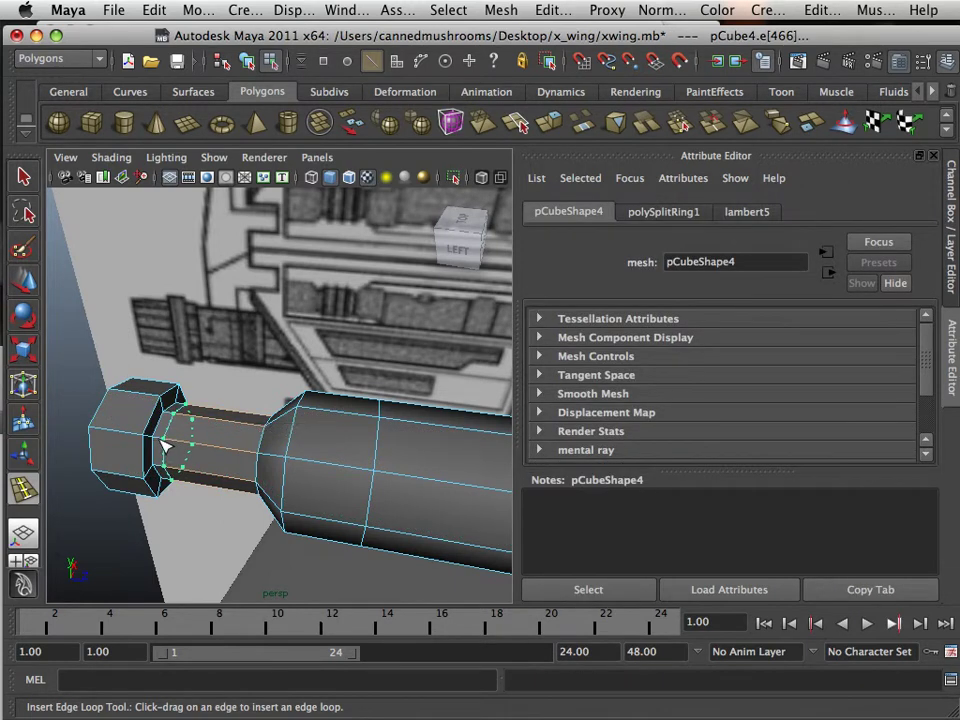
{"action": "left_click_drag", "start_coordinate": [168, 452], "coordinate": [165, 450]}
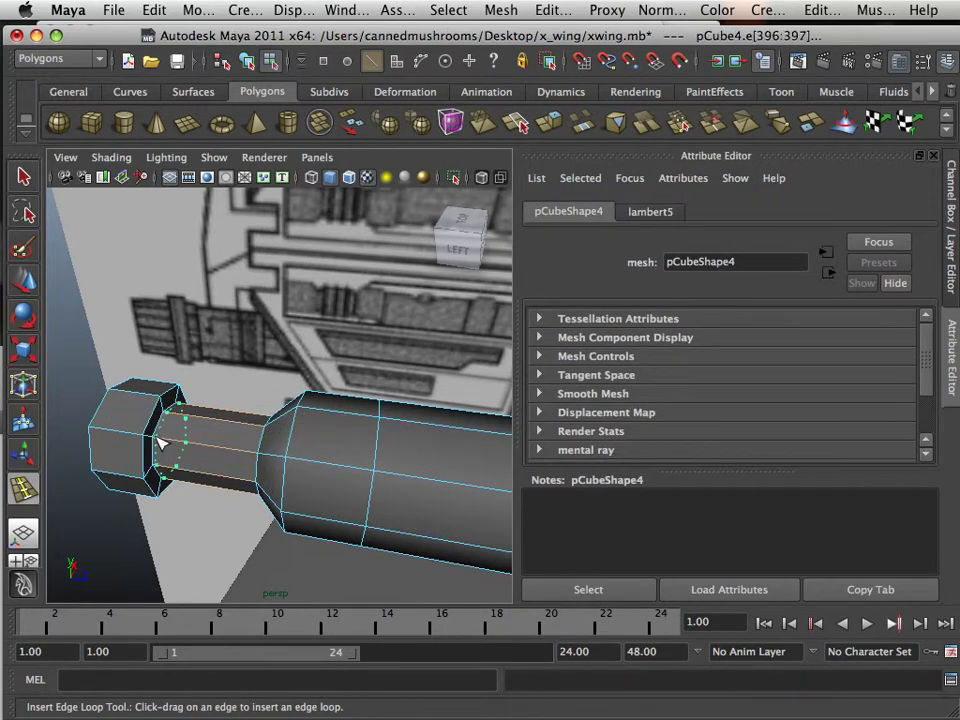
Insert edge loops at both ends of the rear taper and along both edges of the rear end cap.
{"action": "left_click_drag", "start_coordinate": [250, 455], "coordinate": [291, 465]}
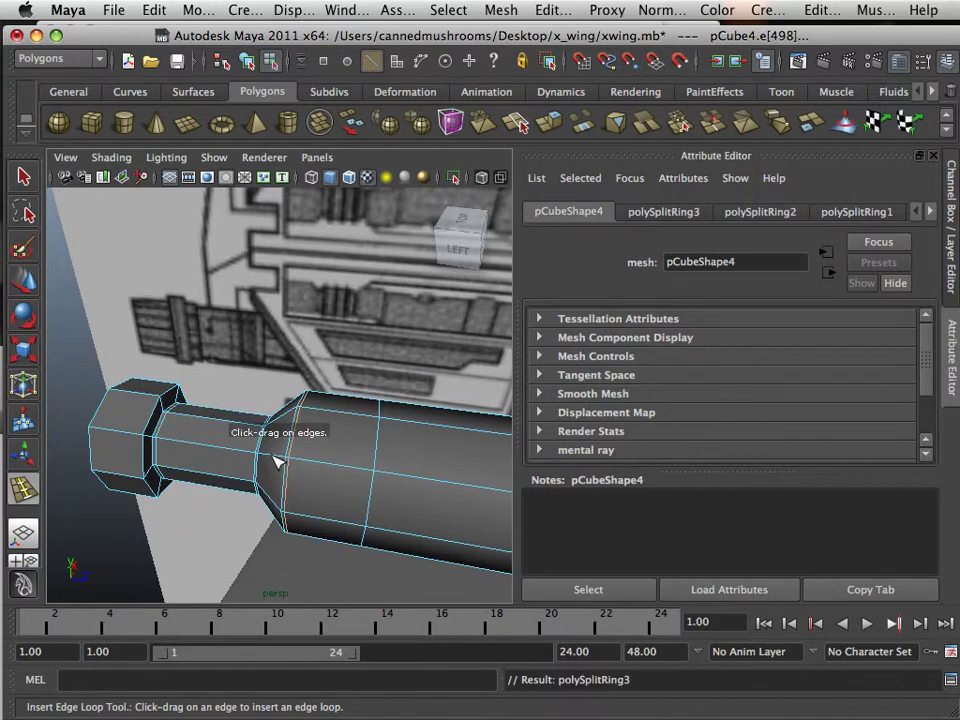
{"action": "left_click_drag", "start_coordinate": [213, 470], "coordinate": [305, 457], "text": "alt"}
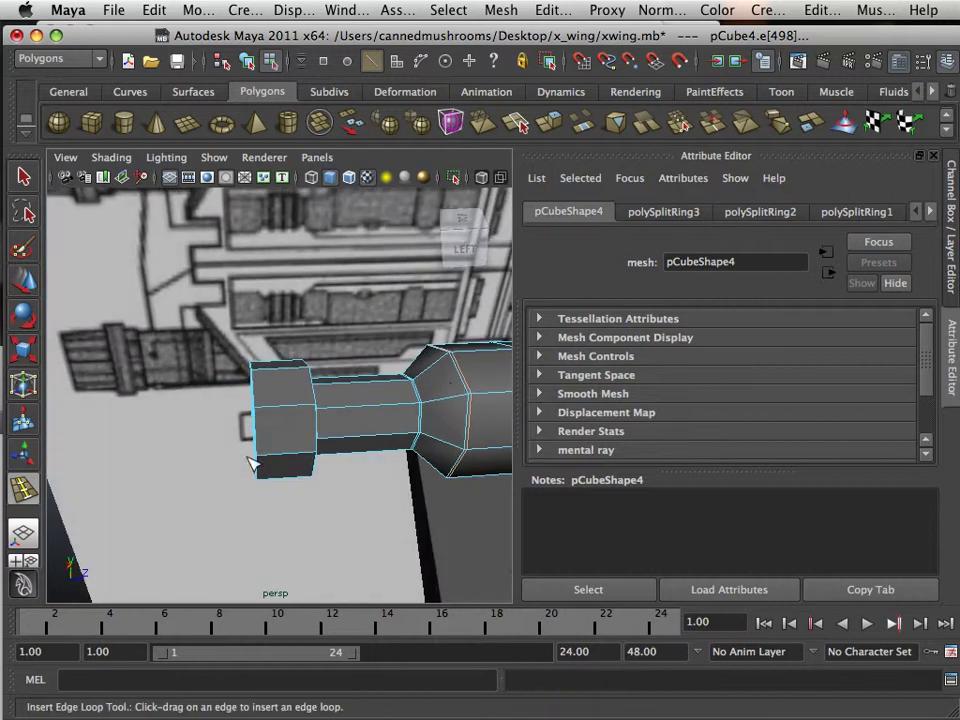
{"action": "left_click_drag", "start_coordinate": [428, 407], "coordinate": [282, 416]}
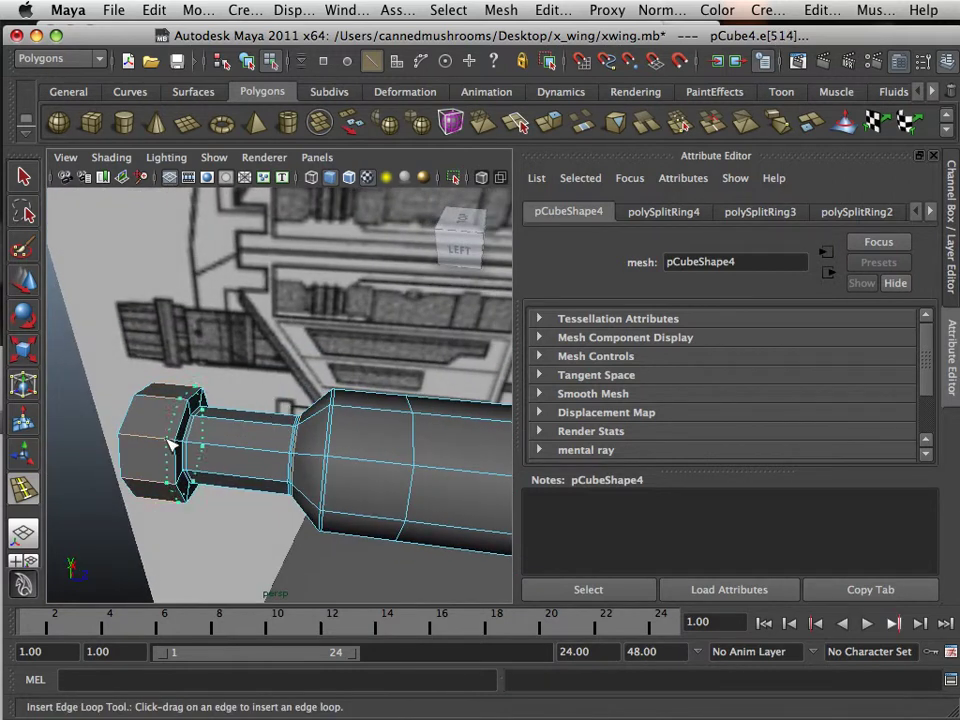
{"action": "left_click_drag", "start_coordinate": [175, 446], "coordinate": [128, 440]}
Insert edge loops where the main barrel meets its front collar and along the rear edge of the collar's first ring.
{"action": "left_click_drag", "start_coordinate": [463, 420], "coordinate": [320, 395], "text": "alt"}
{"action": "middle_click_drag", "start_coordinate": [301, 389], "coordinate": [285, 384], "text": "alt"}
{"action": "left_click_drag", "start_coordinate": [285, 384], "coordinate": [366, 388], "text": "alt"}
{"action": "middle_click_drag", "start_coordinate": [366, 388], "coordinate": [240, 390], "text": "alt"}
{"action": "right_click_drag", "start_coordinate": [240, 390], "coordinate": [375, 412], "text": "alt"}
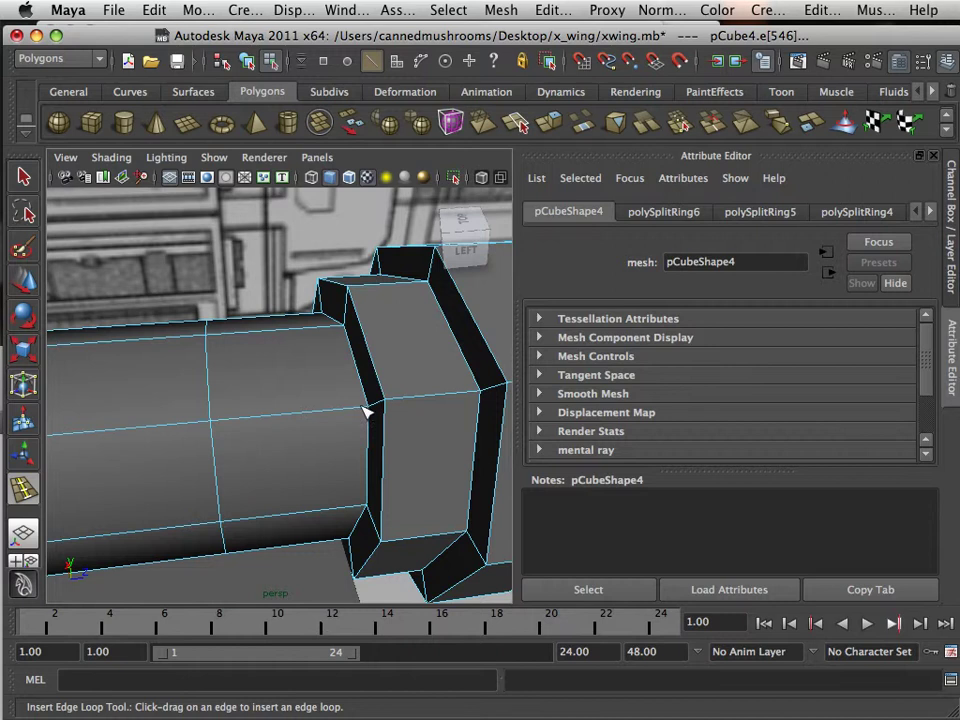
{"action": "left_click_drag", "start_coordinate": [370, 412], "coordinate": [431, 396]}
Insert edge loops along the rear and front edges of the barrel collar's widest ring.
{"action": "middle_click_drag", "start_coordinate": [431, 396], "coordinate": [375, 400], "text": "alt"}
{"action": "left_click_drag", "start_coordinate": [340, 403], "coordinate": [388, 399]}
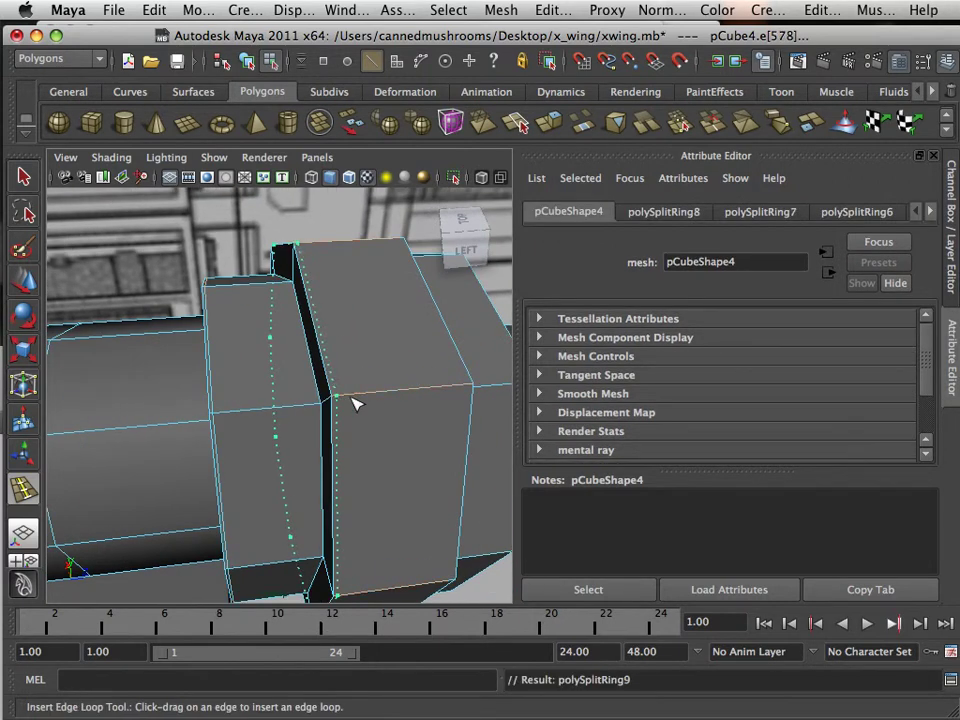
{"action": "left_click_drag", "start_coordinate": [448, 391], "coordinate": [463, 392]}
Insert edge loops around the barrel collar's front ring and the base of the thin rod leaving it.
{"action": "middle_click_drag", "start_coordinate": [463, 392], "coordinate": [287, 383], "text": "alt"}
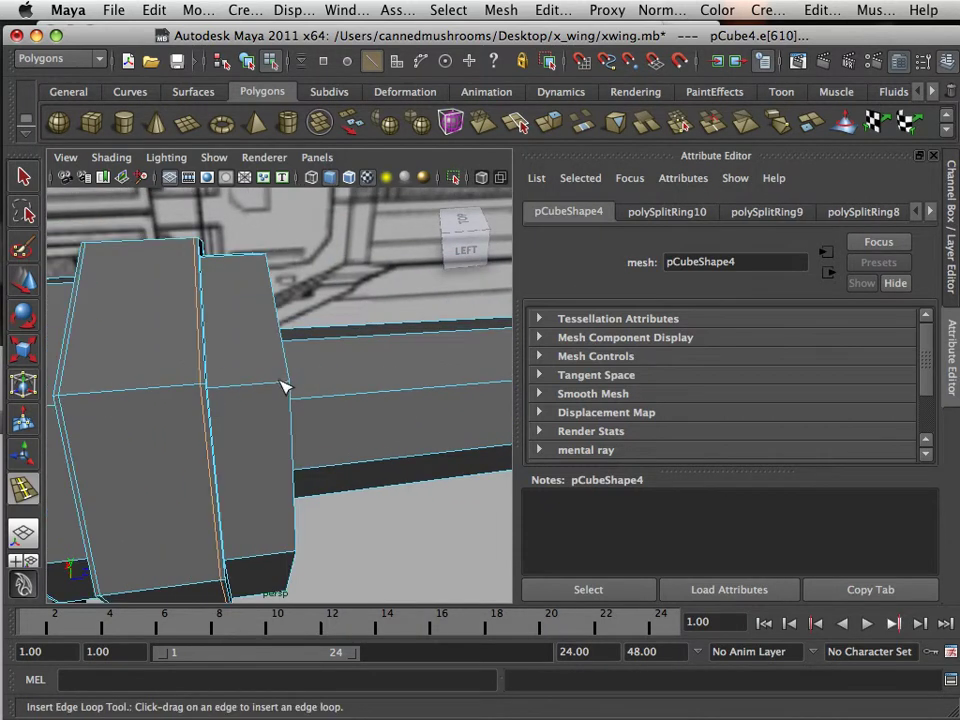
{"action": "left_click_drag", "start_coordinate": [291, 388], "coordinate": [321, 394]}
{"action": "middle_click_drag", "start_coordinate": [321, 394], "coordinate": [431, 401], "text": "alt"}
{"action": "left_click_drag", "start_coordinate": [431, 401], "coordinate": [365, 391], "text": "alt"}
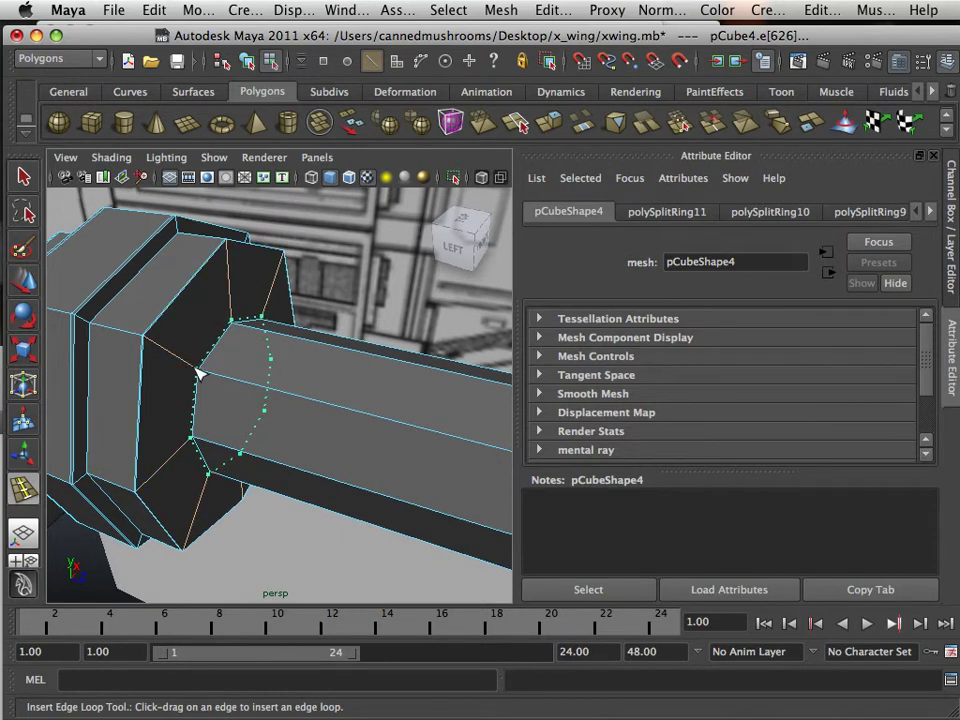
{"action": "left_click_drag", "start_coordinate": [198, 373], "coordinate": [205, 375]}
Insert edge loops where the thin rod meets the muzzle collar and around the collar's first two stepped rings.
{"action": "right_click_drag", "start_coordinate": [300, 388], "coordinate": [225, 375], "text": "alt"}
{"action": "middle_click_drag", "start_coordinate": [225, 375], "coordinate": [326, 362], "text": "alt"}
{"action": "middle_click_drag", "start_coordinate": [264, 360], "coordinate": [139, 326], "text": "alt"}
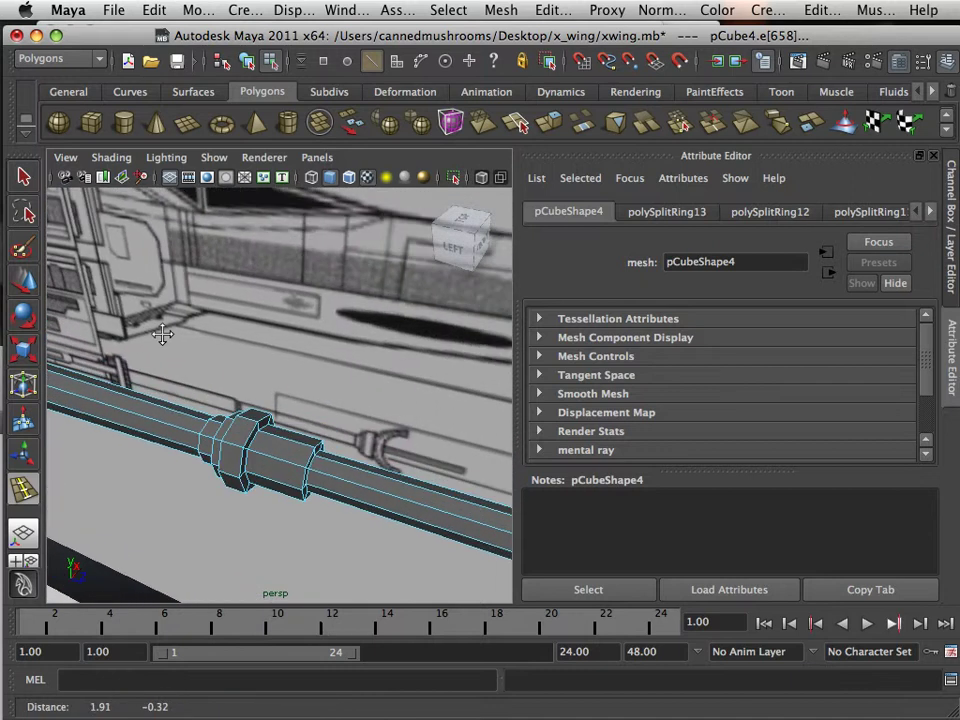
{"action": "left_click_drag", "start_coordinate": [139, 326], "coordinate": [261, 330], "text": "alt"}
{"action": "middle_click_drag", "start_coordinate": [350, 338], "coordinate": [197, 330], "text": "alt"}
{"action": "right_click_drag", "start_coordinate": [197, 330], "coordinate": [214, 347], "text": "alt"}
{"action": "left_click_drag", "start_coordinate": [214, 347], "coordinate": [255, 349], "text": "alt"}
{"action": "middle_click_drag", "start_coordinate": [255, 349], "coordinate": [247, 344], "text": "alt"}
{"action": "right_click_drag", "start_coordinate": [247, 344], "coordinate": [287, 441], "text": "alt"}
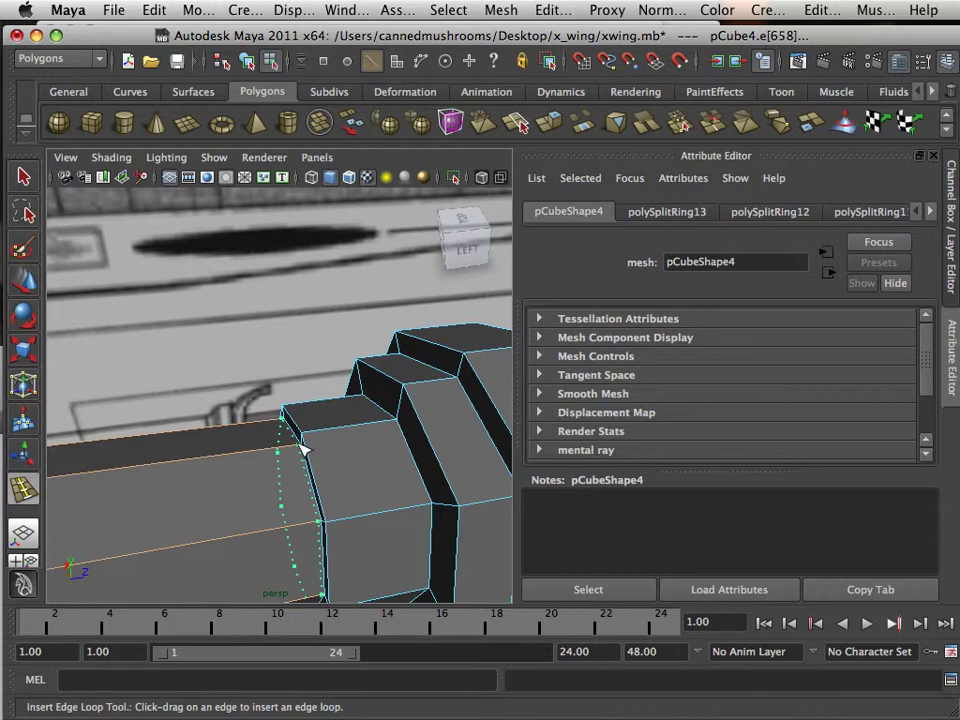
{"action": "left_click_drag", "start_coordinate": [303, 450], "coordinate": [310, 437]}
{"action": "left_click_drag", "start_coordinate": [389, 423], "coordinate": [404, 392]}
{"action": "middle_click_drag", "start_coordinate": [403, 398], "coordinate": [378, 400], "text": "alt"}
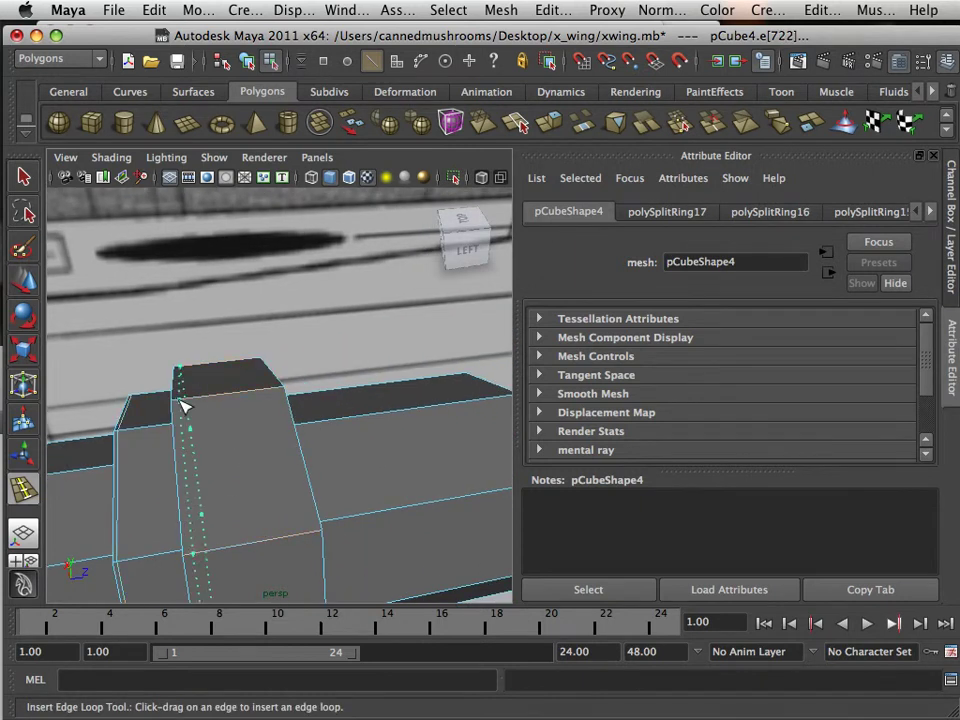
Insert edge loops along both edges of the muzzle collar's widest ring and where the section in front of it begins.
{"action": "left_click_drag", "start_coordinate": [178, 408], "coordinate": [179, 407]}
{"action": "left_click_drag", "start_coordinate": [283, 392], "coordinate": [249, 395]}
{"action": "middle_click_drag", "start_coordinate": [225, 394], "coordinate": [261, 395], "text": "alt"}
{"action": "right_click_drag", "start_coordinate": [261, 397], "coordinate": [281, 405], "text": "alt"}
{"action": "middle_click_drag", "start_coordinate": [301, 401], "coordinate": [298, 403], "text": "alt"}
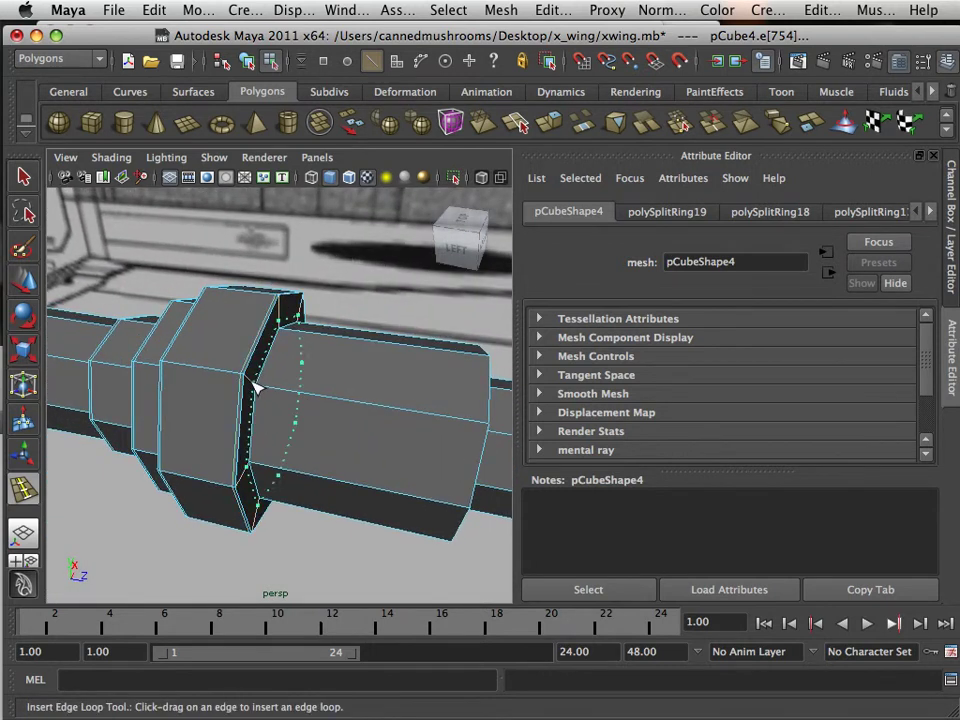
{"action": "left_click_drag", "start_coordinate": [255, 388], "coordinate": [297, 398]}
Insert edge loops at the front end of the section ahead of the muzzle collar, where it meets the tip rod.
{"action": "right_click_drag", "start_coordinate": [297, 398], "coordinate": [339, 401], "text": "alt"}
{"action": "middle_click_drag", "start_coordinate": [339, 401], "coordinate": [305, 396], "text": "alt"}
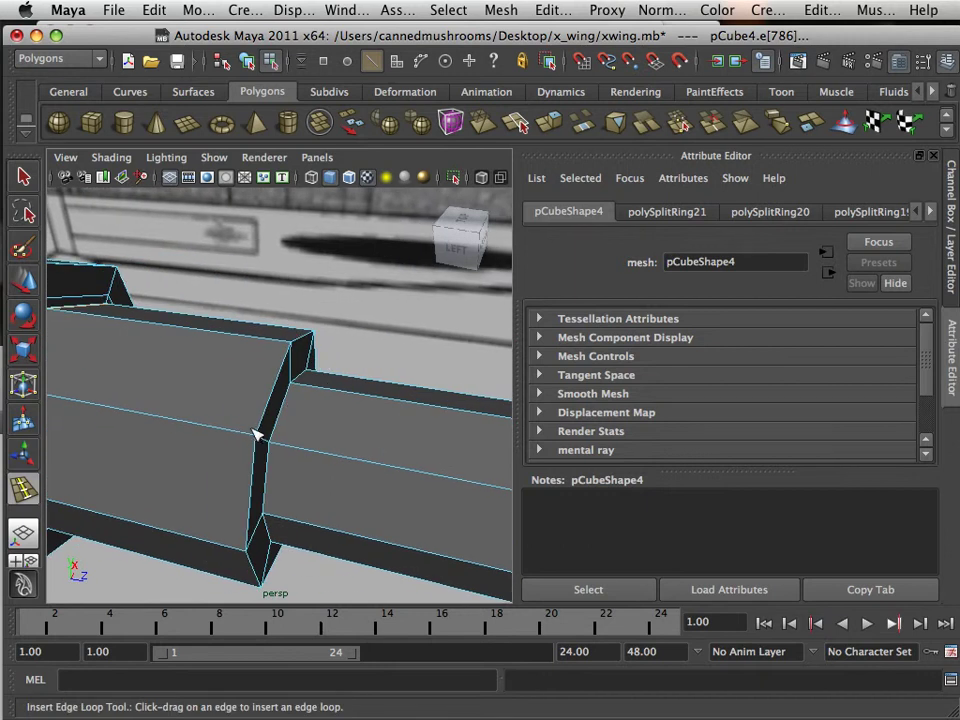
{"action": "left_click_drag", "start_coordinate": [255, 440], "coordinate": [339, 459]}
Insert an edge loop around the tip rod just behind its front end.
{"action": "right_click_drag", "start_coordinate": [339, 459], "coordinate": [317, 448], "text": "alt"}
{"action": "middle_click_drag", "start_coordinate": [317, 448], "coordinate": [216, 433], "text": "alt"}
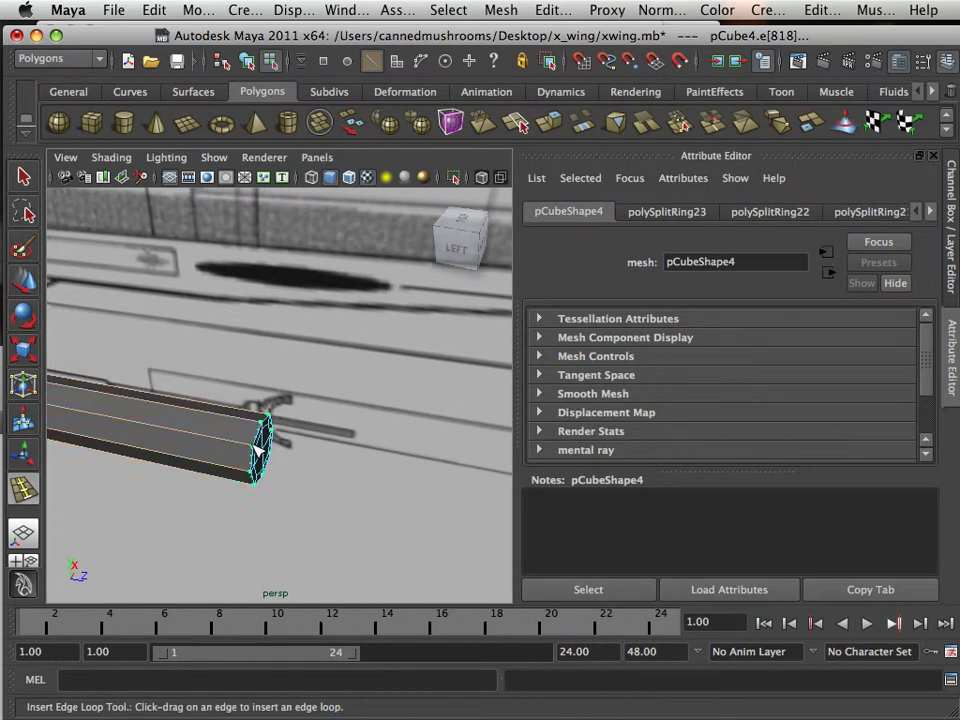
{"action": "left_click_drag", "start_coordinate": [255, 450], "coordinate": [252, 449]}
{"action": "middle_click_drag", "start_coordinate": [176, 431], "coordinate": [283, 436], "text": "alt"}
{"action": "scroll", "coordinate": [264, 418], "scroll_direction": "up", "scroll_amount": 4}
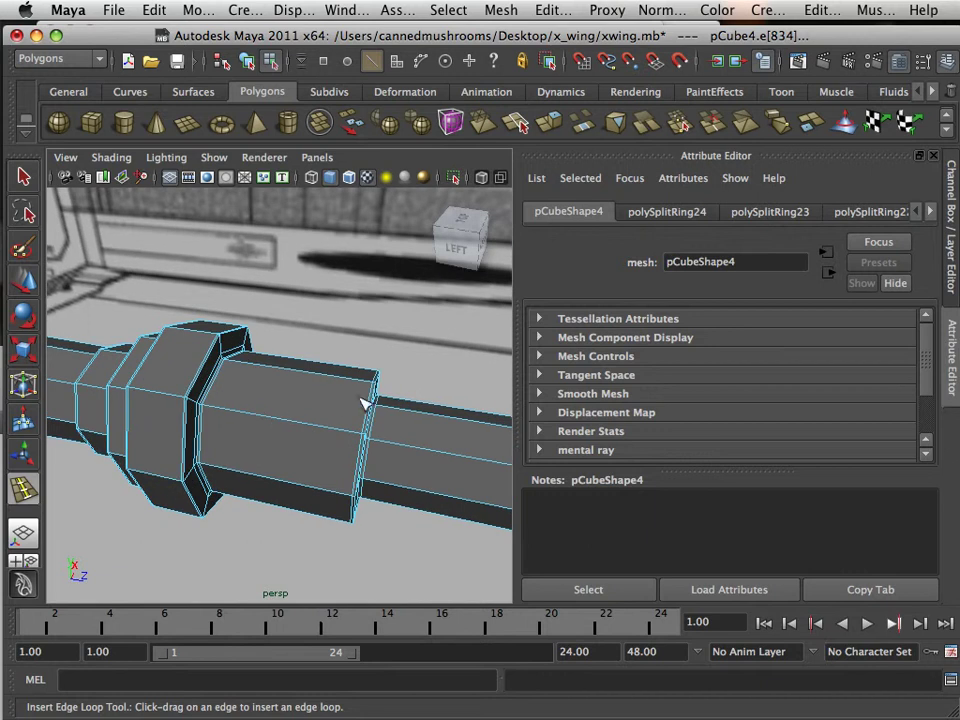
Preview the whole cannon mesh smoothed around the muzzle collar and return it to the unsmoothed display.
{"action": "left_click", "coordinate": [24, 282]}
{"action": "left_click_drag", "start_coordinate": [168, 340], "coordinate": [126, 347], "text": "alt"}
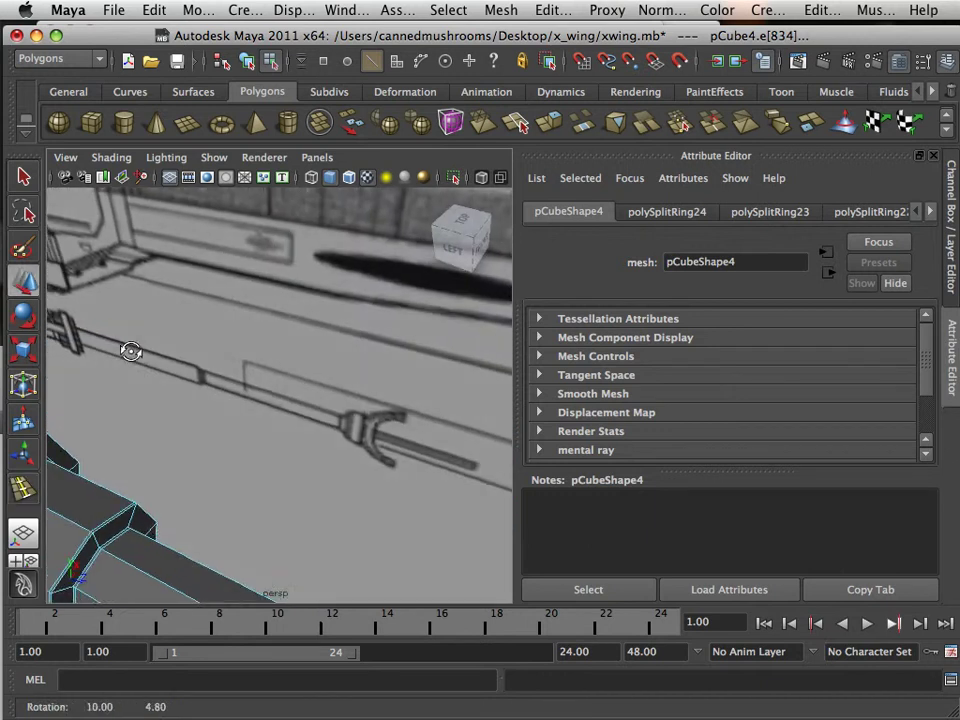
{"action": "middle_click_drag", "start_coordinate": [126, 347], "coordinate": [231, 307], "text": "alt"}
{"action": "left_click_drag", "start_coordinate": [231, 307], "coordinate": [182, 316], "text": "alt"}
{"action": "right_click_drag", "start_coordinate": [183, 316], "coordinate": [204, 328], "text": "alt"}
{"action": "left_click", "coordinate": [193, 328]}
{"action": "key", "text": "f"}
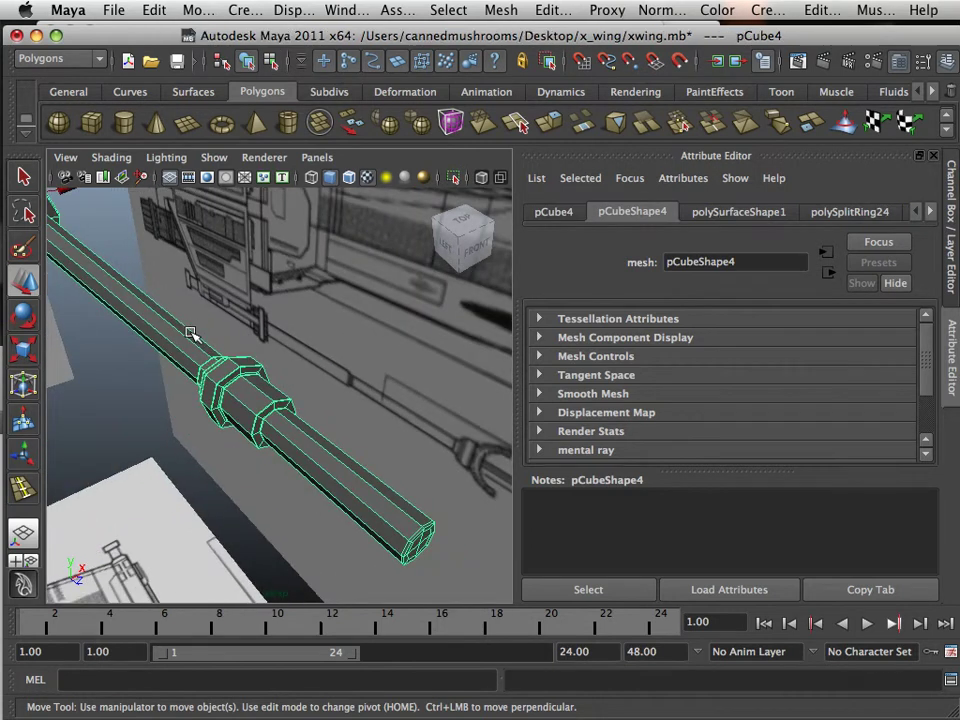
{"action": "key", "text": "3"}
{"action": "scroll", "coordinate": [219, 360], "scroll_direction": "up", "scroll_amount": 6}
{"action": "key", "text": "1"}
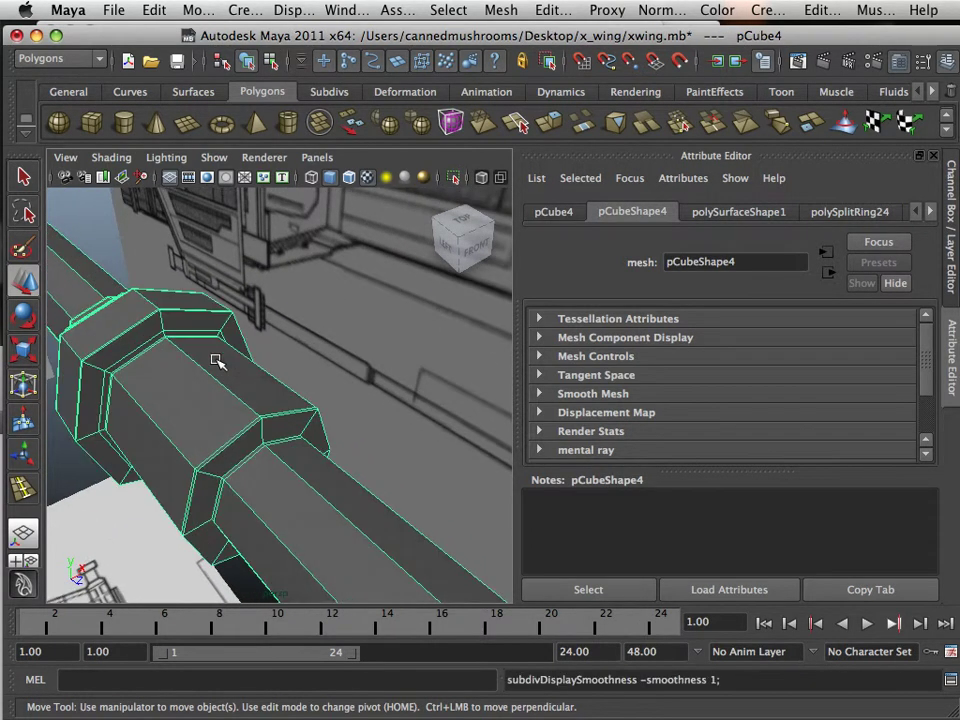
{"action": "scroll", "coordinate": [215, 362], "scroll_direction": "down", "scroll_amount": 2}
{"action": "scroll", "coordinate": [210, 355], "scroll_direction": "down", "scroll_amount": 2}
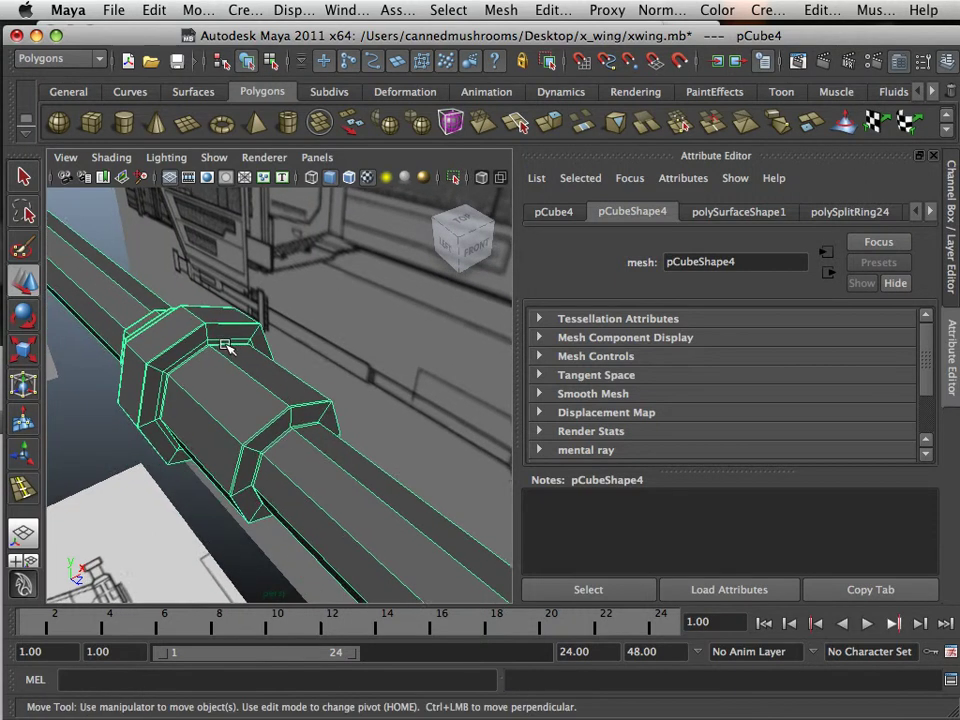
Extrude the ring of faces on the section ahead of the muzzle collar and narrow it to a band beside the collar.
{"action": "mouse_move", "coordinate": [201, 345]}
{"action": "right_mouse_down", "text": "alt"}
{"action": "mouse_move", "coordinate": [80, 344]}
{"action": "mouse_move", "coordinate": [208, 356]}
{"action": "right_mouse_up", "text": "alt"}
{"action": "middle_click_drag", "start_coordinate": [208, 356], "coordinate": [145, 341], "text": "alt"}
{"action": "left_click_drag", "start_coordinate": [145, 341], "coordinate": [226, 338], "text": "alt"}
{"action": "right_click_drag", "start_coordinate": [226, 338], "coordinate": [219, 336], "text": "alt"}
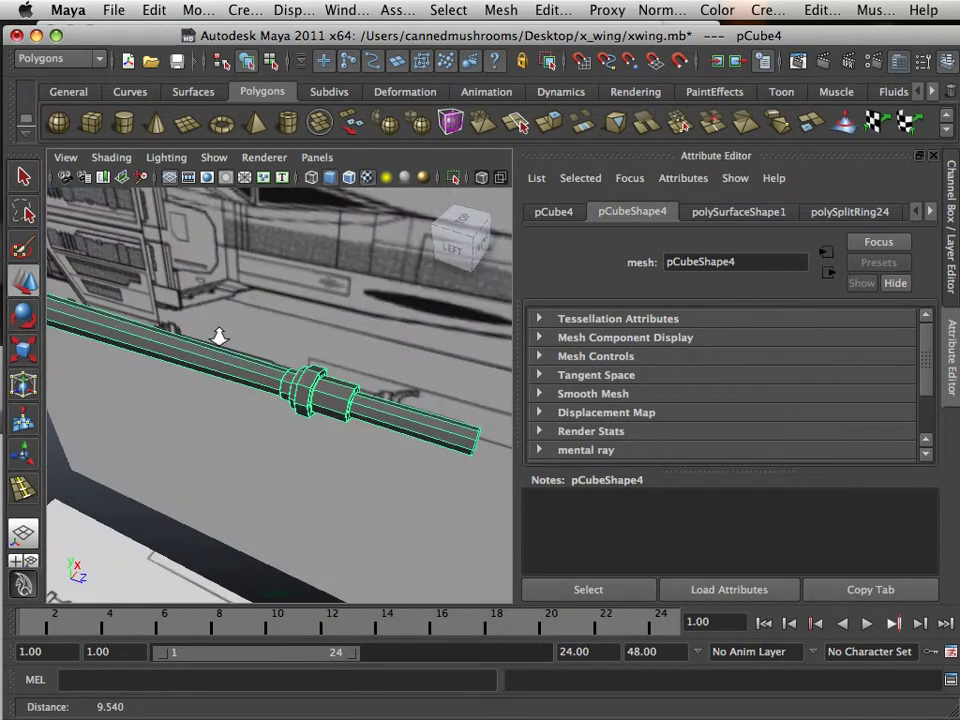
{"action": "left_click_drag", "start_coordinate": [218, 336], "coordinate": [297, 399], "text": "alt"}
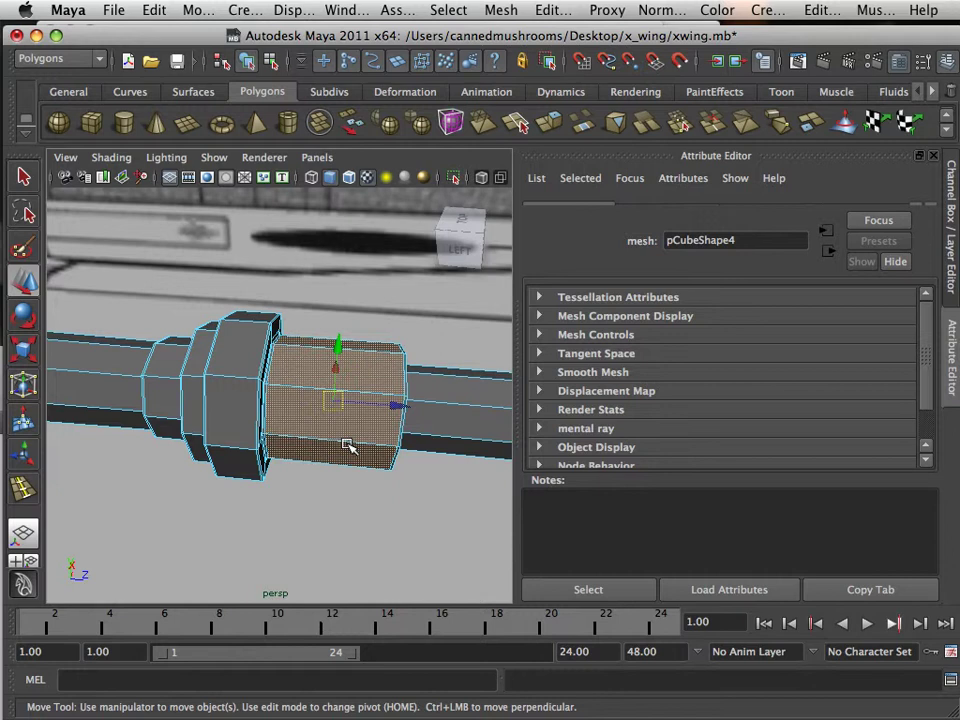
{"action": "scroll", "coordinate": [348, 446], "scroll_direction": "down", "scroll_amount": 4}
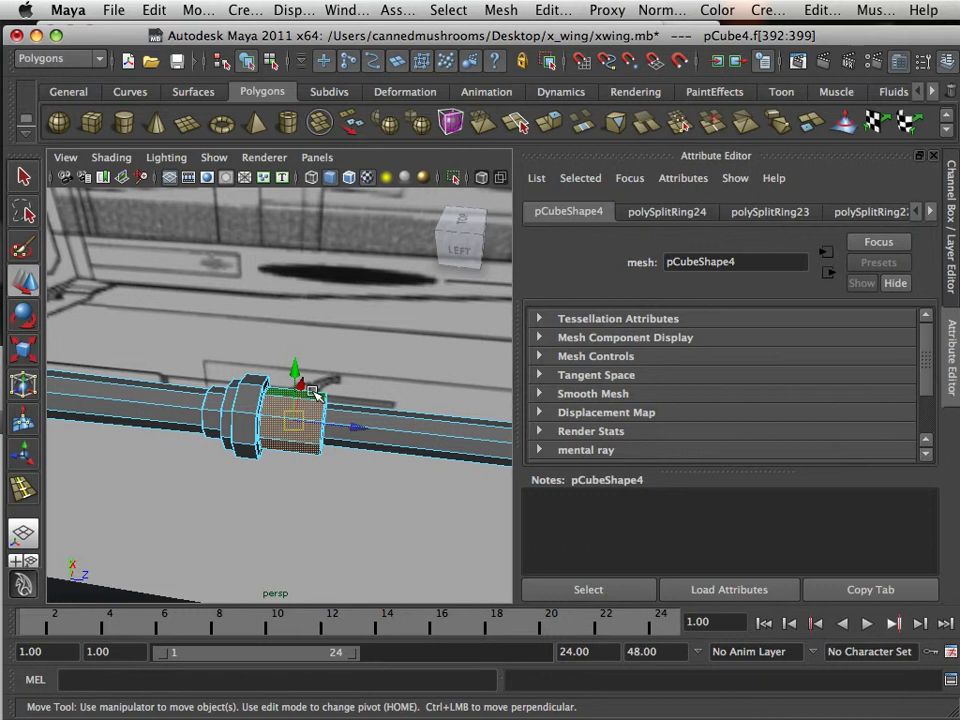
{"action": "scroll", "coordinate": [313, 390], "scroll_direction": "up", "scroll_amount": 3}
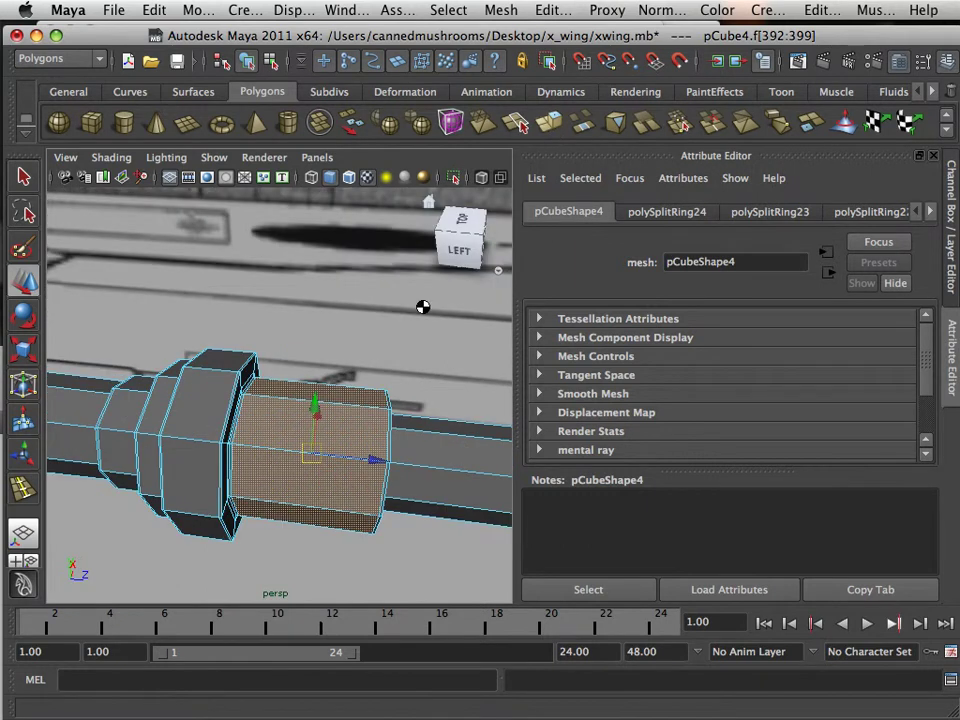
{"action": "key", "text": "ctrl+e"}
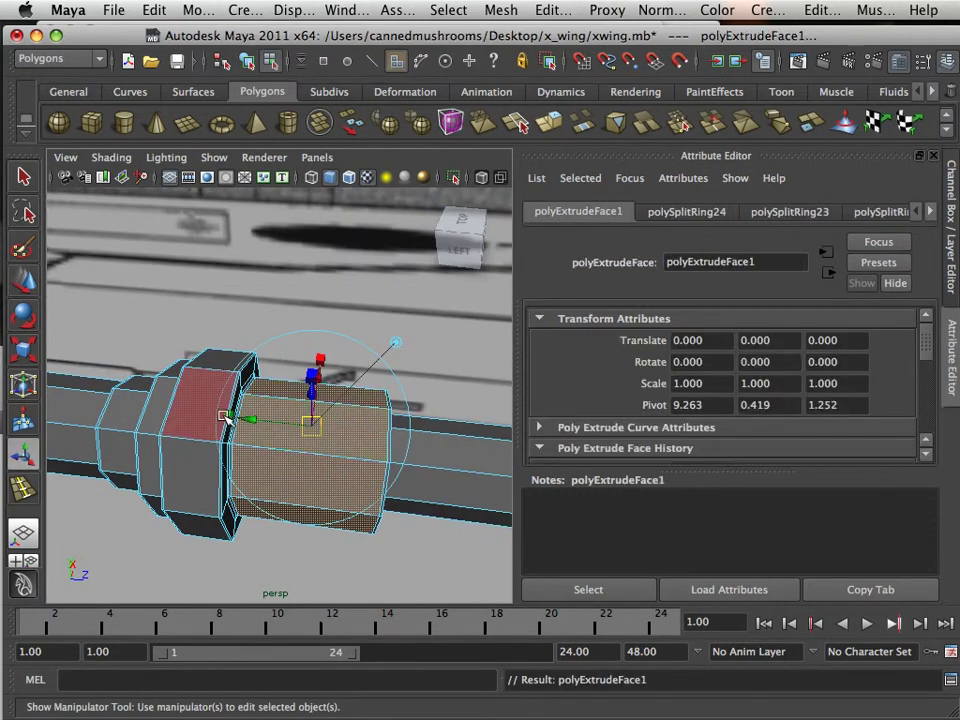
{"action": "mouse_move", "coordinate": [230, 417]}
{"action": "left_mouse_down"}
{"action": "mouse_move", "coordinate": [279, 425]}
{"action": "mouse_move", "coordinate": [236, 418]}
{"action": "left_mouse_up"}
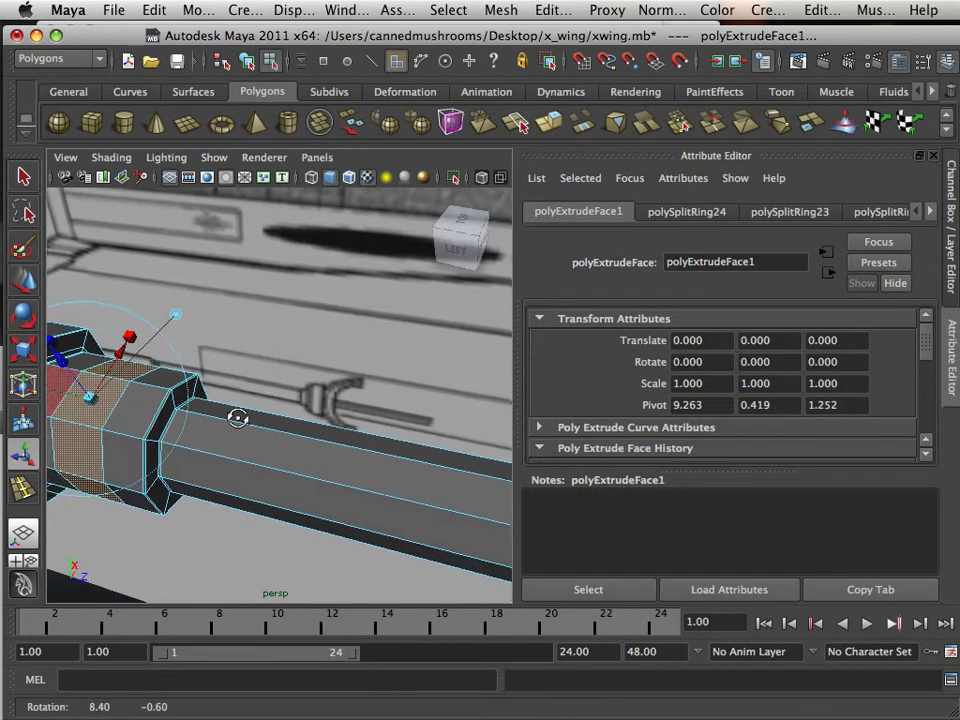
Extrude the upper and lower face pairs of the narrowed band outward to form two opposing prongs.
{"action": "key", "text": "w"}
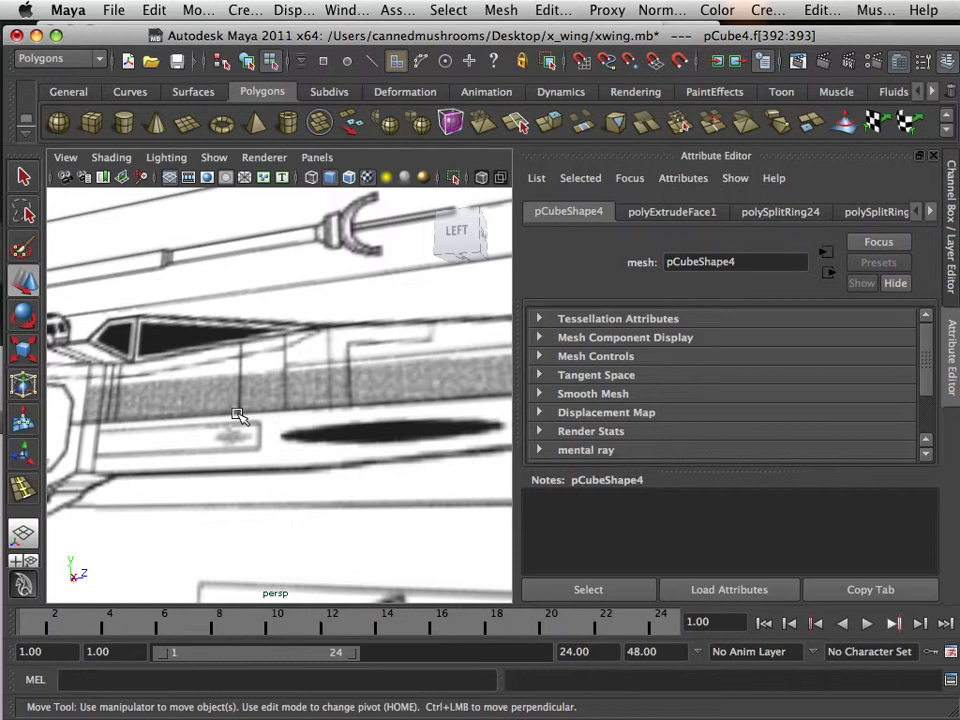
{"action": "left_click_drag", "start_coordinate": [240, 415], "coordinate": [215, 345], "text": "alt"}
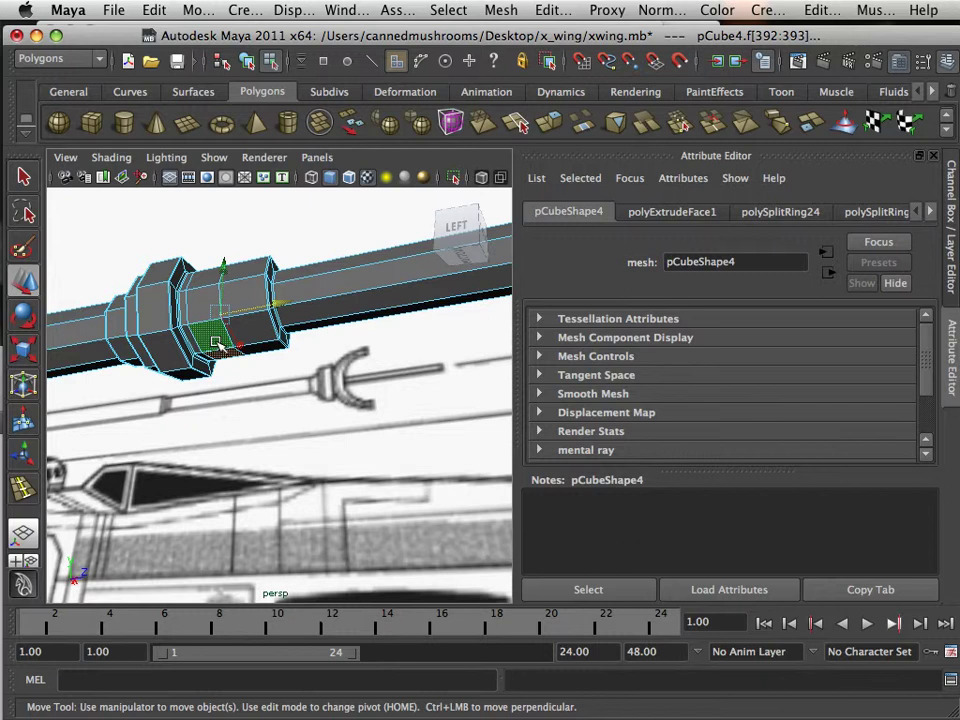
{"action": "left_click_drag", "start_coordinate": [215, 345], "coordinate": [285, 437], "text": "alt"}
{"action": "middle_click_drag", "start_coordinate": [285, 437], "coordinate": [229, 369], "text": "alt"}
{"action": "right_click_drag", "start_coordinate": [229, 369], "coordinate": [337, 297], "text": "alt"}
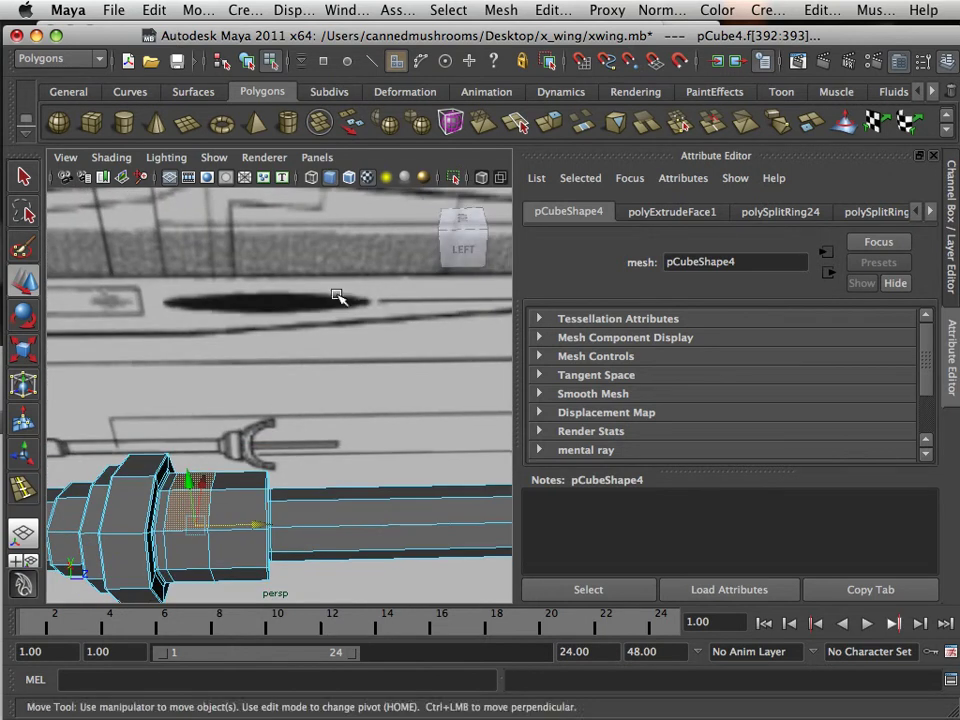
{"action": "left_click", "coordinate": [560, 128]}
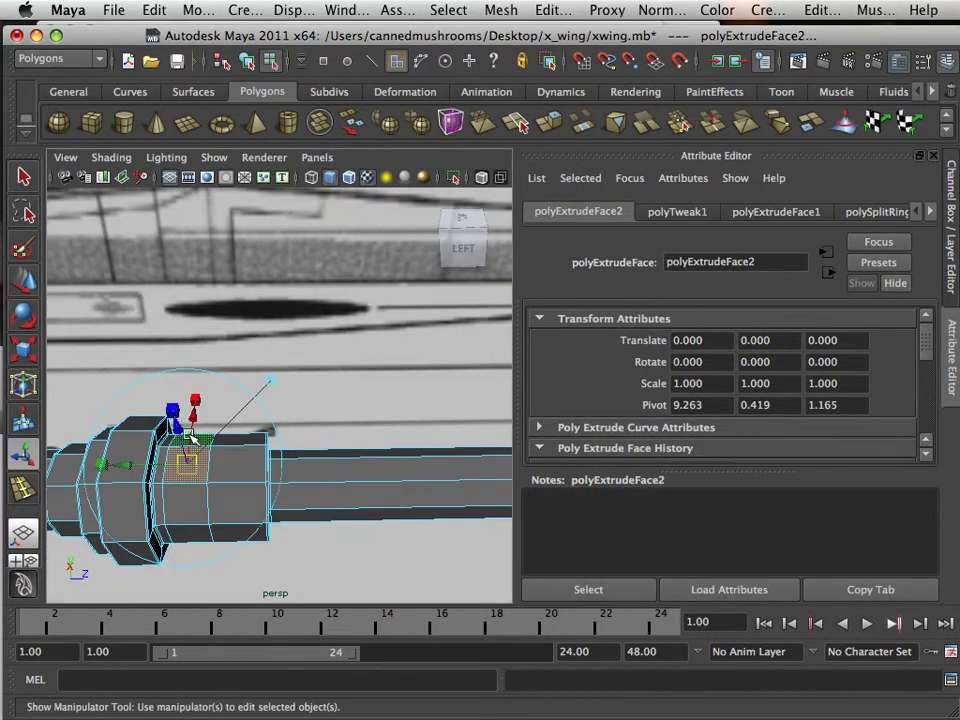
{"action": "left_click_drag", "start_coordinate": [225, 399], "coordinate": [135, 327], "text": "alt"}
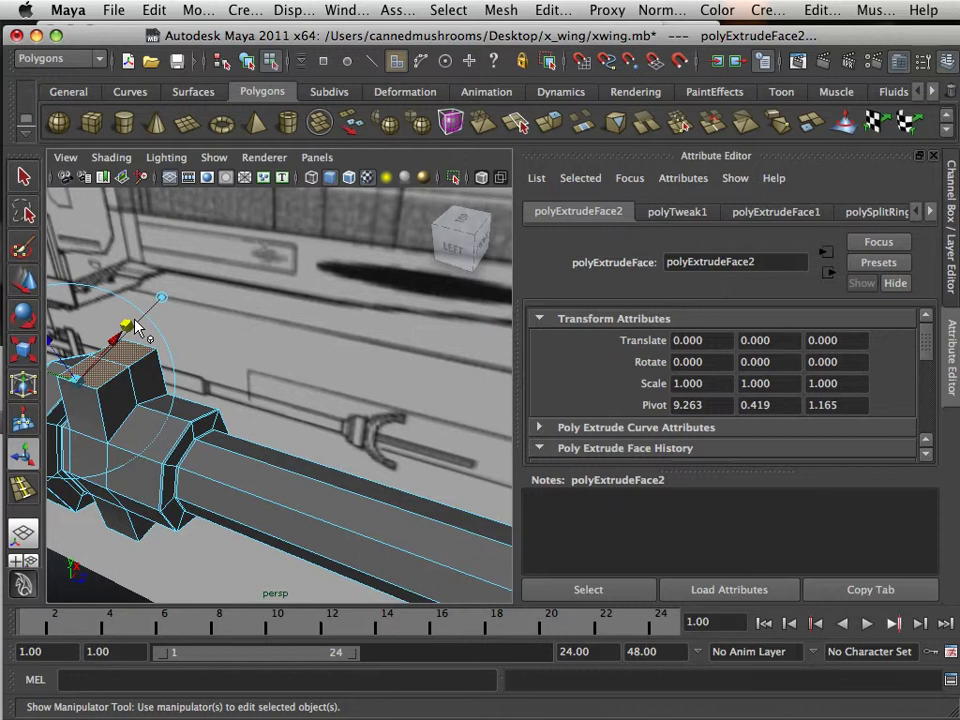
{"action": "left_click_drag", "start_coordinate": [136, 327], "coordinate": [220, 358], "text": "alt"}
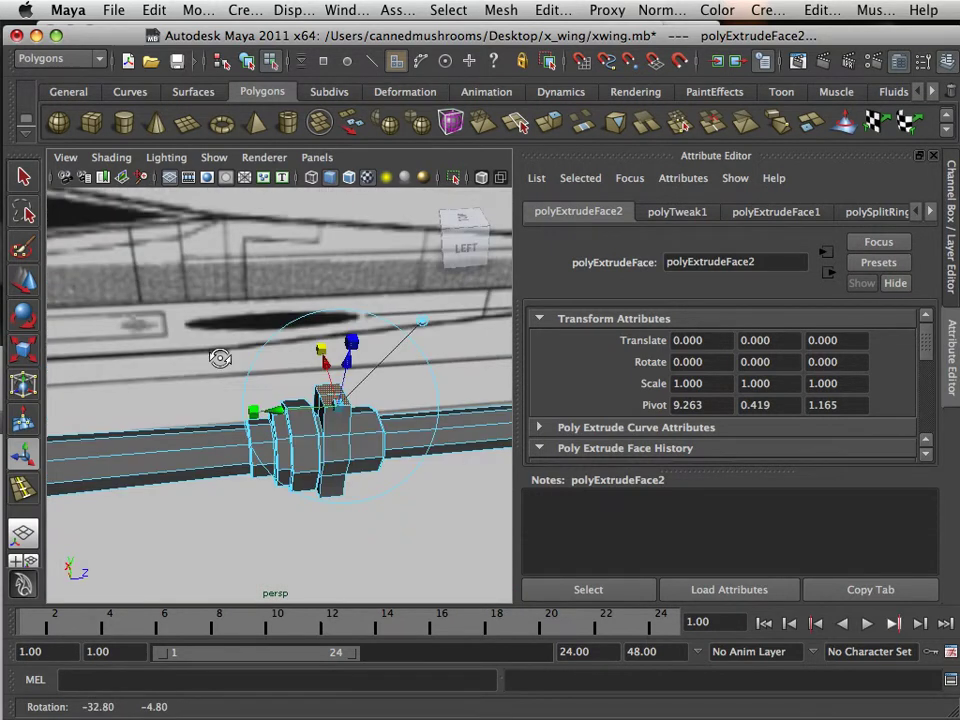
{"action": "left_click_drag", "start_coordinate": [220, 358], "coordinate": [186, 336], "text": "alt"}
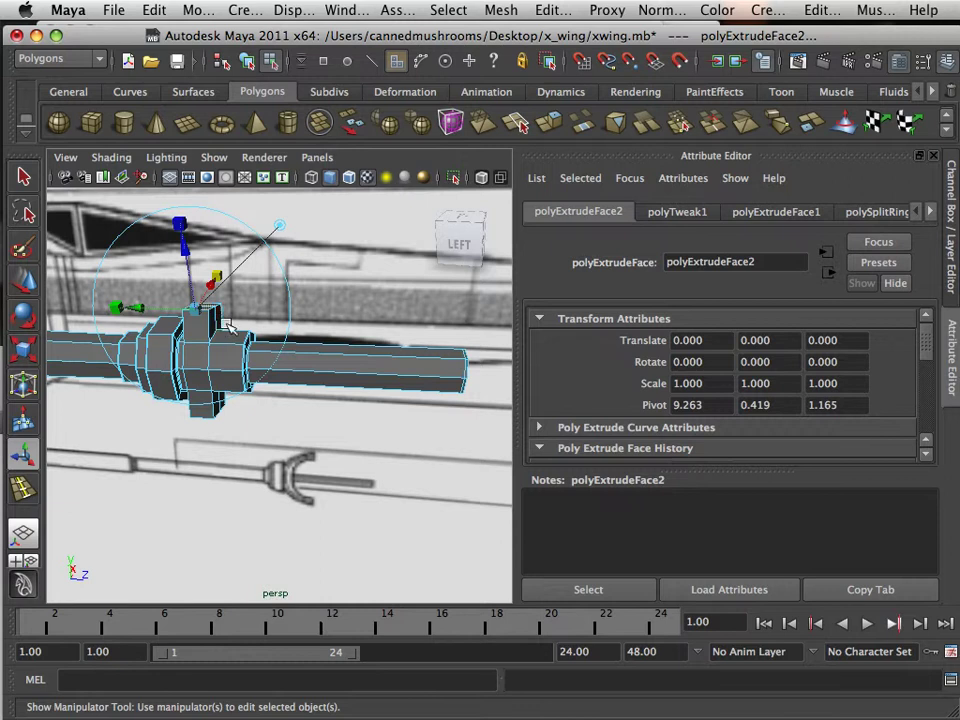
Extrude both prong ends a short distance further outward and shift the new end faces toward the cannon's tip.
{"action": "left_click", "coordinate": [550, 125]}
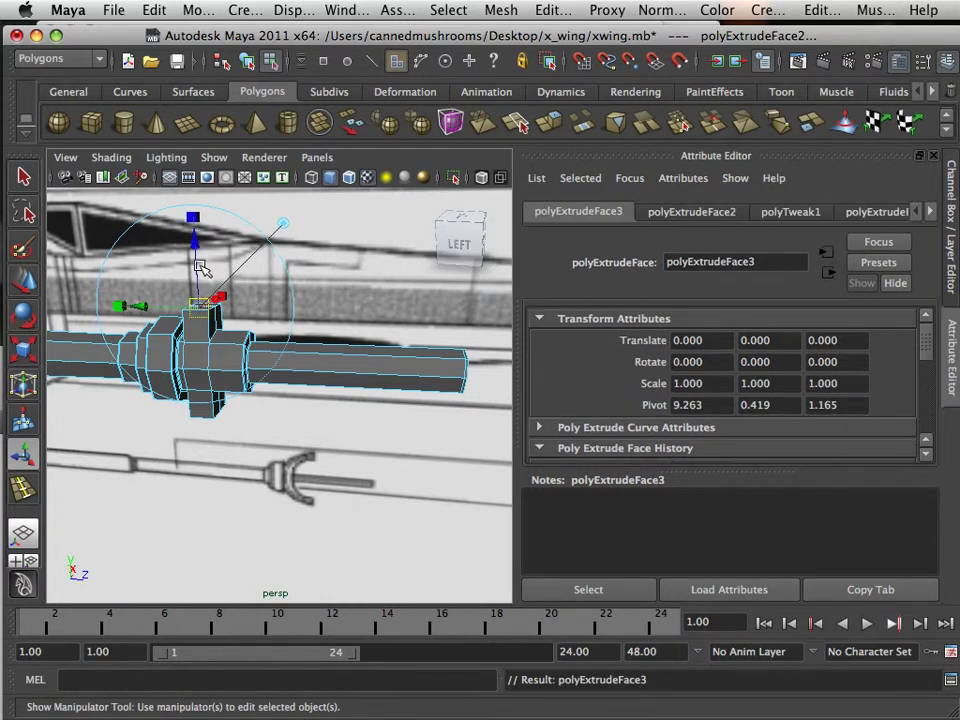
{"action": "left_click_drag", "start_coordinate": [200, 267], "coordinate": [198, 236]}
{"action": "key", "text": "w"}
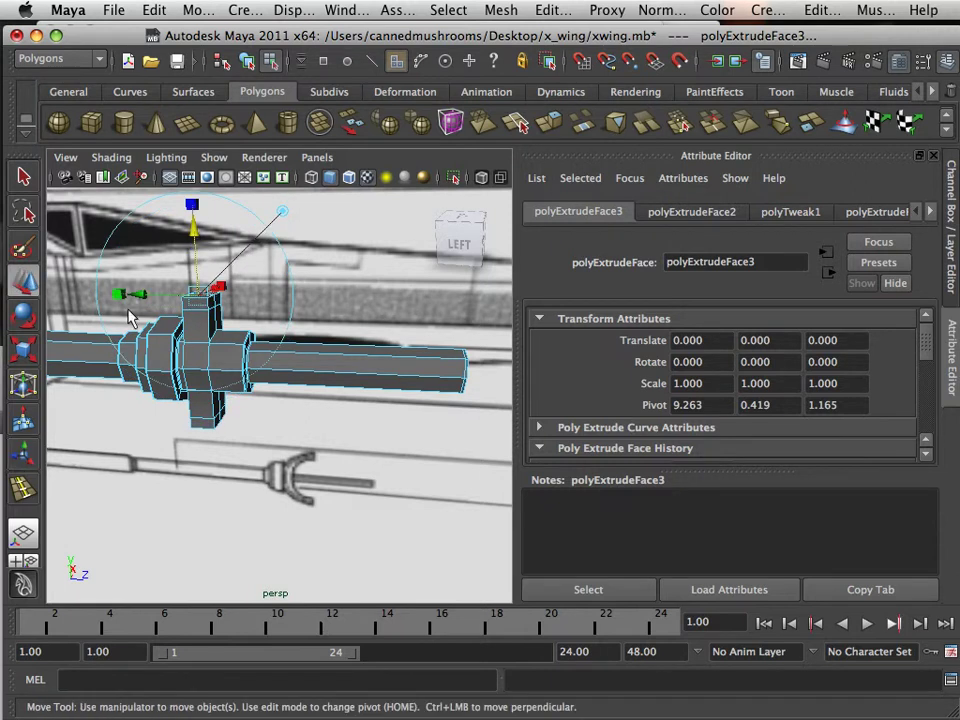
{"action": "left_click_drag", "start_coordinate": [268, 363], "coordinate": [278, 366]}
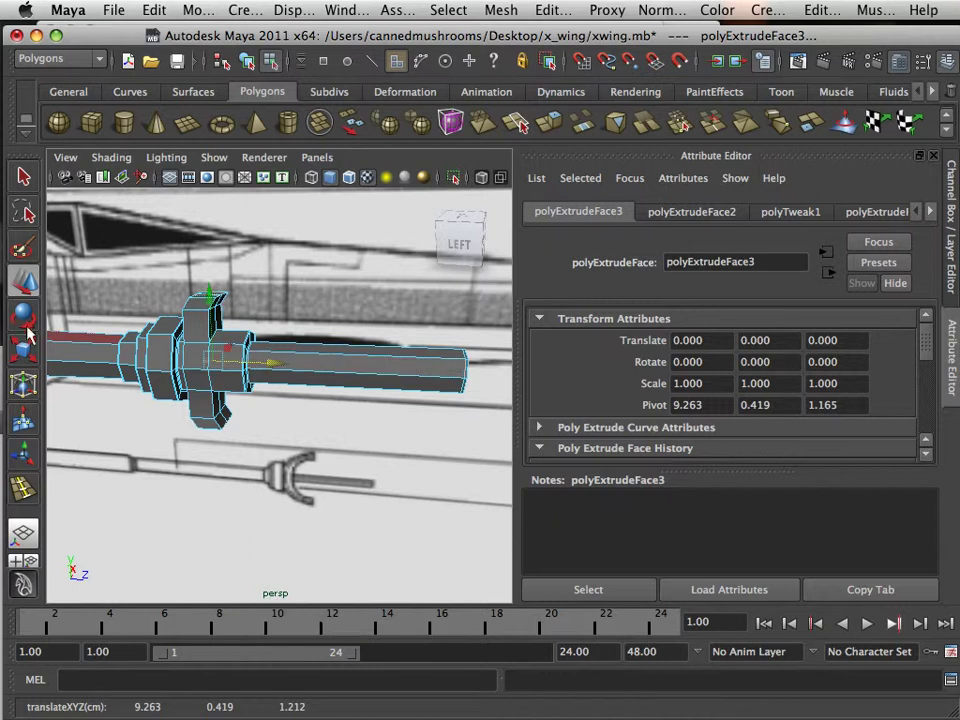
Rotate the two end faces of the upper prong to tilt them forward and scale them down.
{"action": "key", "text": "e"}
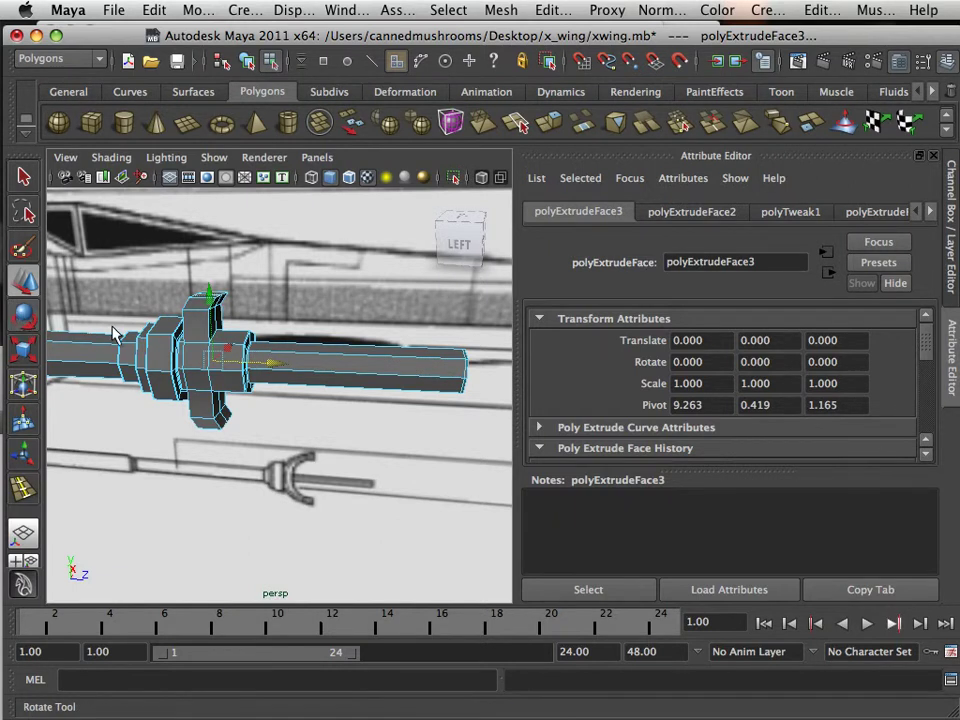
{"action": "left_click", "coordinate": [325, 458]}
{"action": "scroll", "coordinate": [229, 414], "scroll_direction": "up", "scroll_amount": 5}
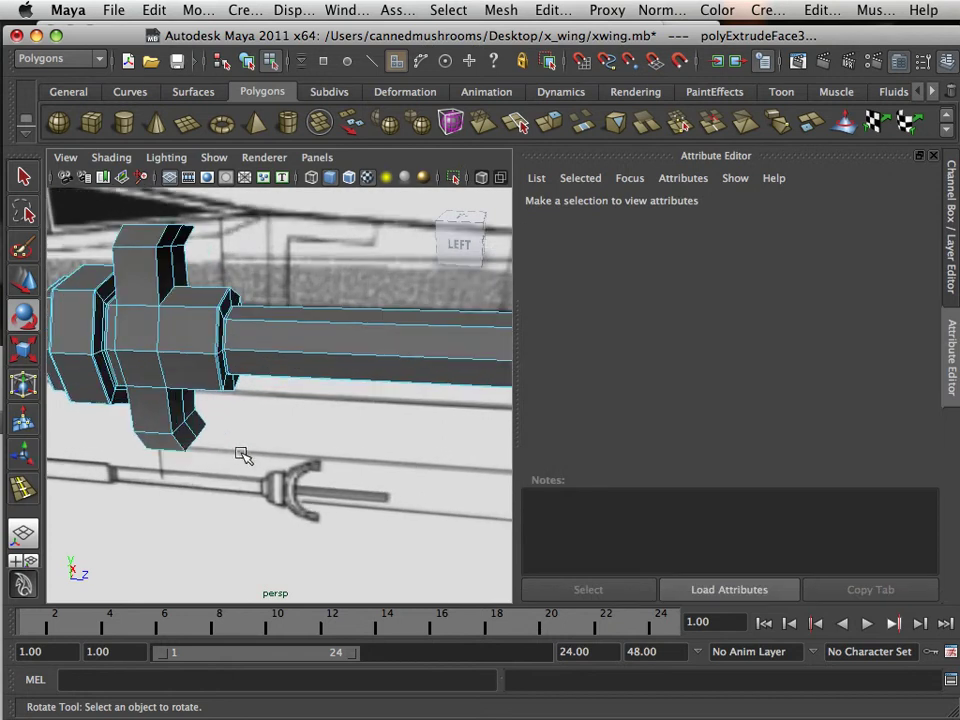
{"action": "scroll", "coordinate": [250, 460], "scroll_direction": "down", "scroll_amount": 5}
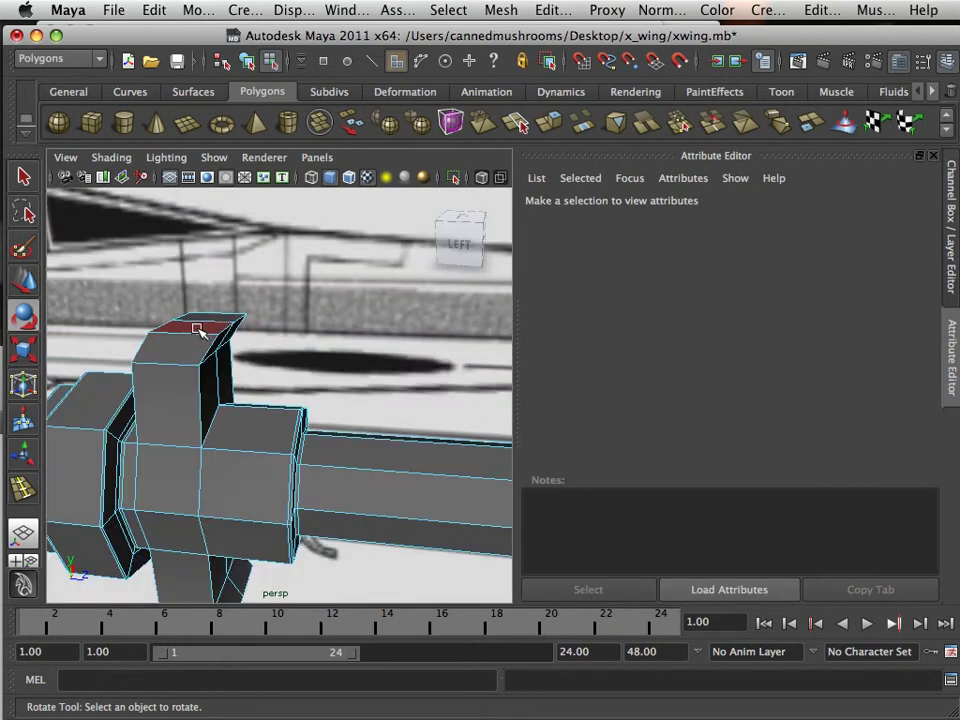
{"action": "left_click", "coordinate": [200, 329]}
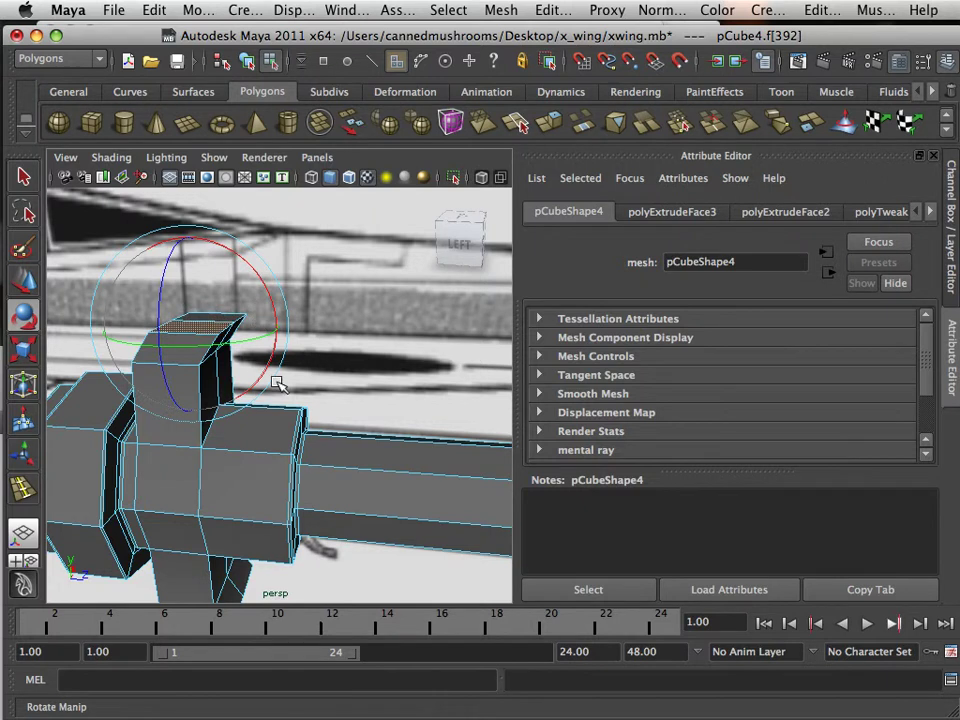
{"action": "left_click_drag", "start_coordinate": [277, 385], "coordinate": [183, 443], "text": "alt"}
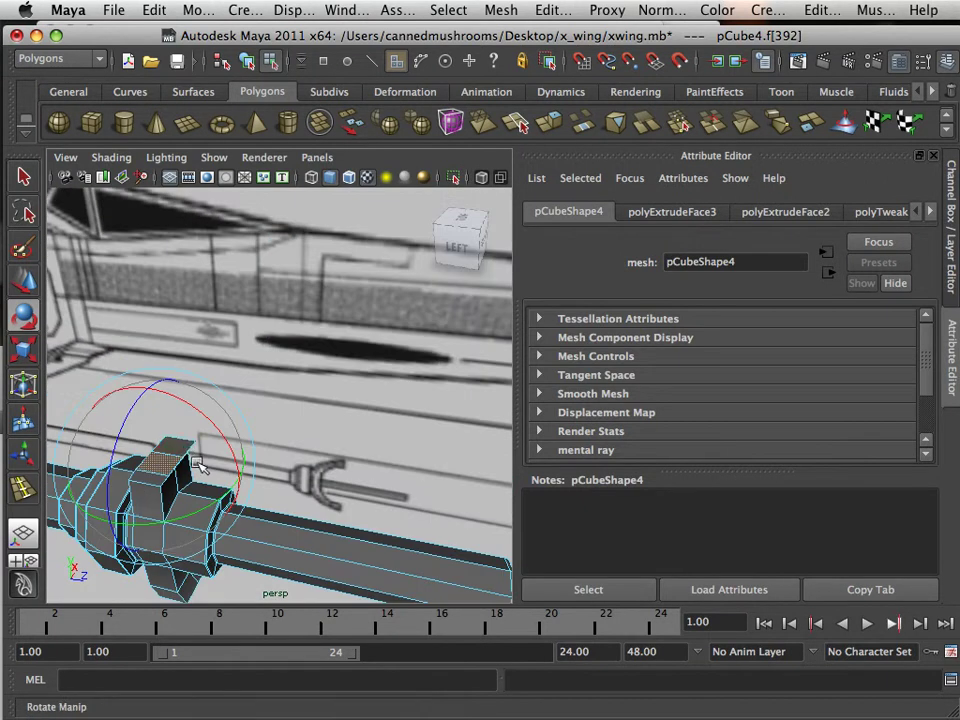
{"action": "left_click", "coordinate": [24, 176]}
{"action": "left_click", "coordinate": [135, 405]}
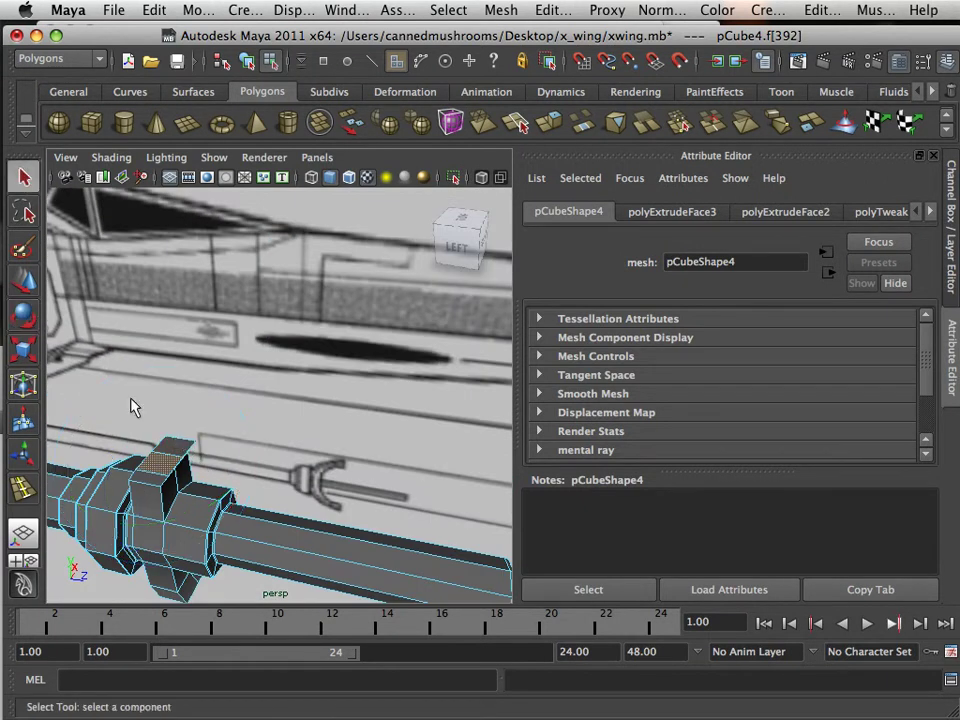
{"action": "left_click", "coordinate": [175, 455], "text": "shift"}
{"action": "key", "text": "e"}
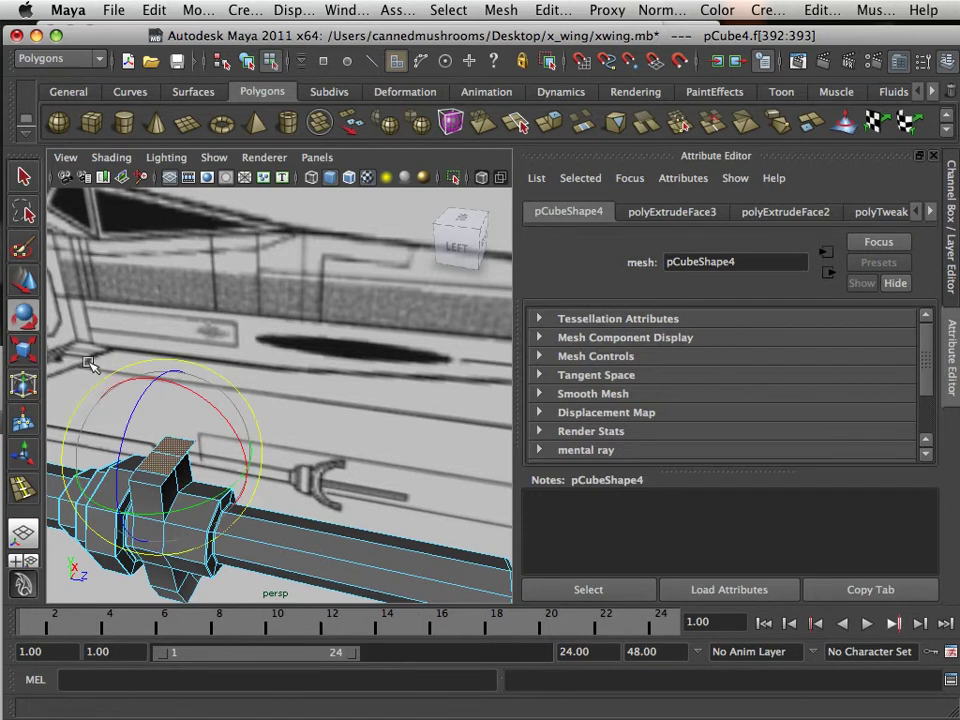
{"action": "left_click_drag", "start_coordinate": [223, 418], "coordinate": [240, 459]}
{"action": "key", "text": "r"}
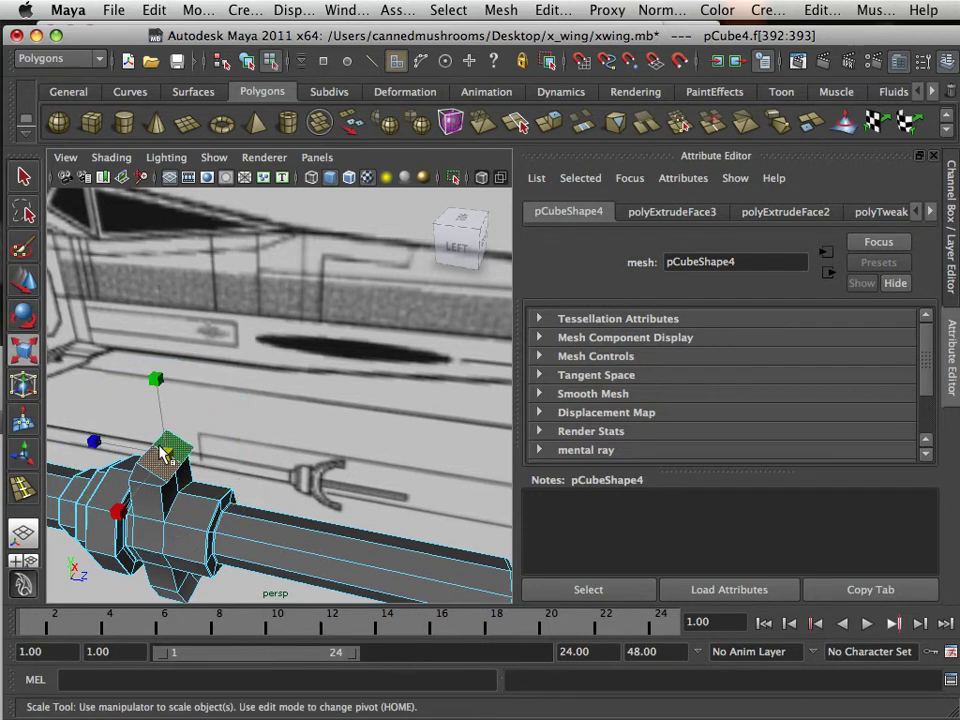
{"action": "left_click_drag", "start_coordinate": [165, 452], "coordinate": [340, 365]}
Rotate the two end faces of the lower prong and scale them down to match the upper prong.
{"action": "left_click", "coordinate": [338, 332]}
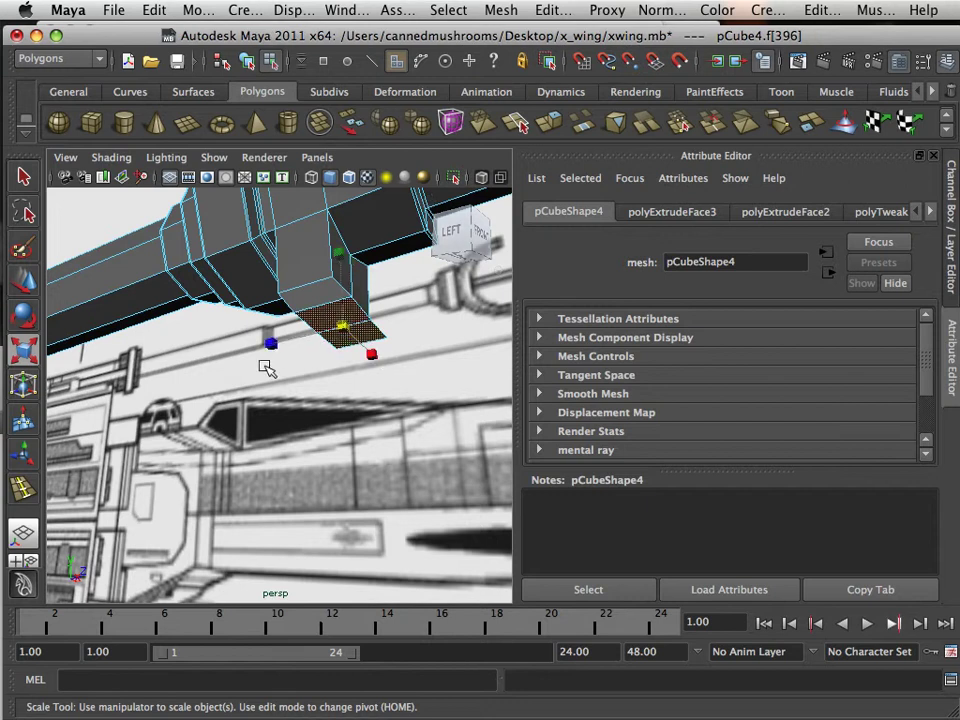
{"action": "left_click", "coordinate": [25, 315]}
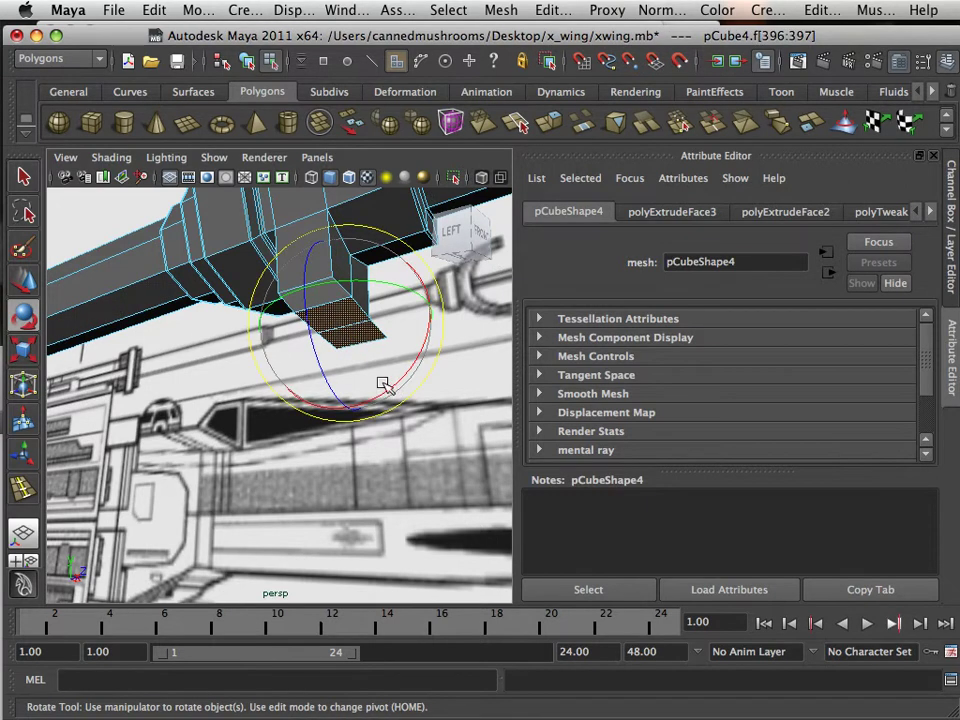
{"action": "left_click_drag", "start_coordinate": [385, 388], "coordinate": [394, 375]}
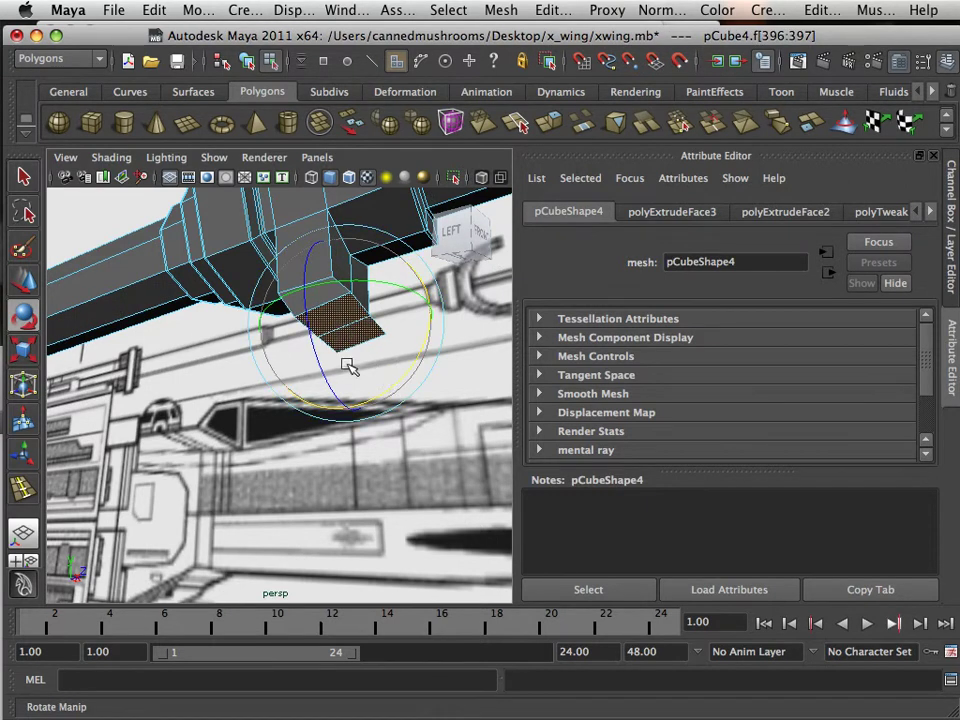
{"action": "left_click", "coordinate": [24, 348]}
{"action": "left_click_drag", "start_coordinate": [341, 331], "coordinate": [326, 386]}
{"action": "middle_click_drag", "start_coordinate": [410, 414], "coordinate": [321, 360], "text": "alt"}
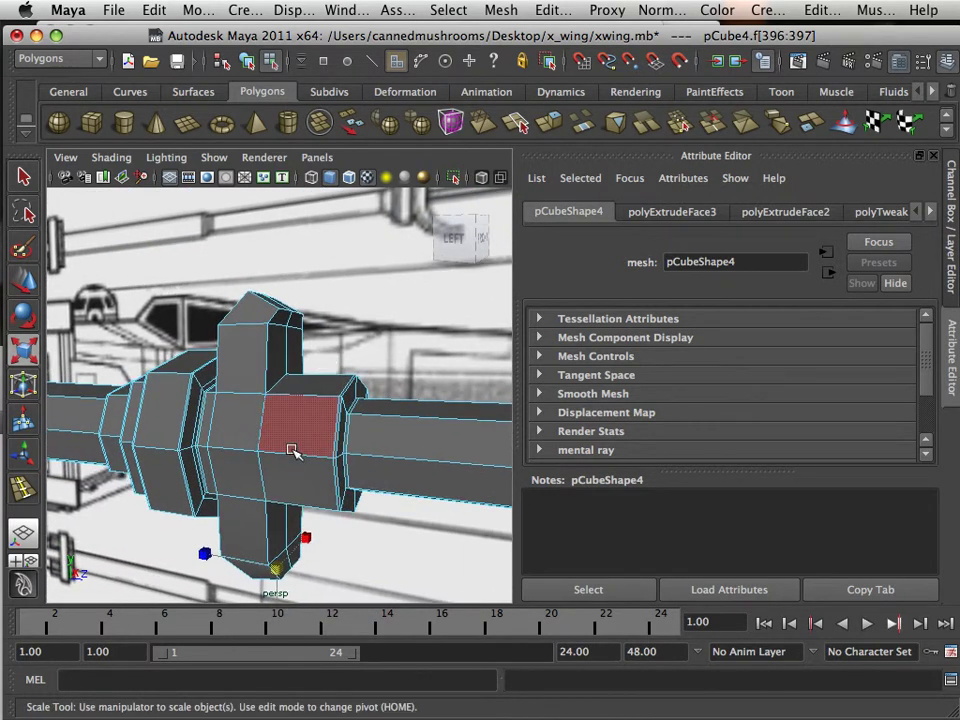
Move the whole fuselage mesh downward in the side view to clear it from in front of the cannon.
{"action": "key", "text": "space"}
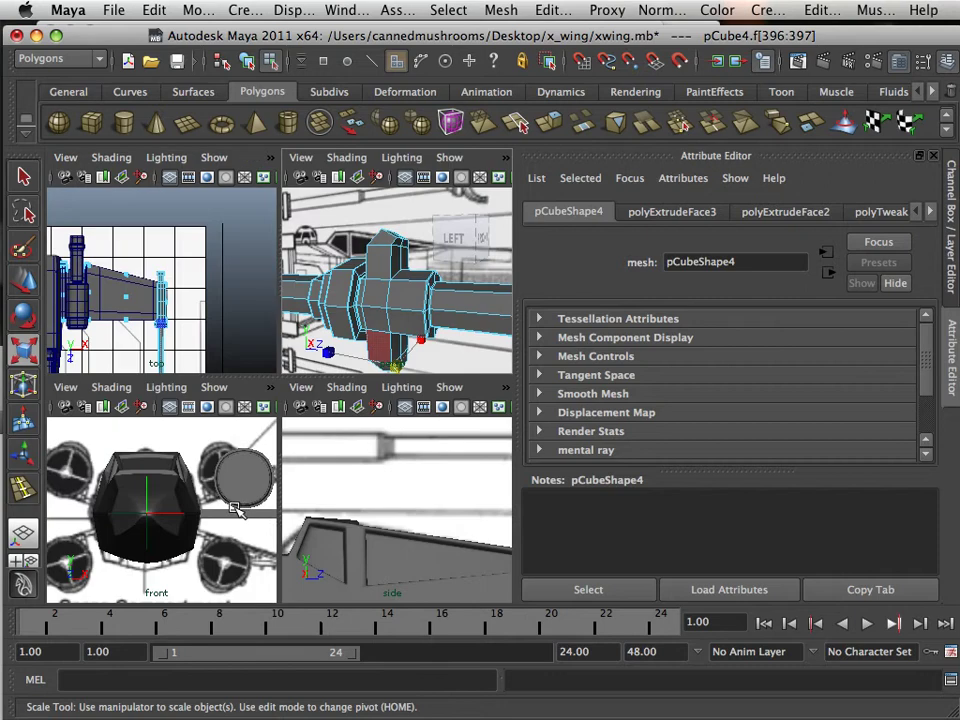
{"action": "key", "text": "space"}
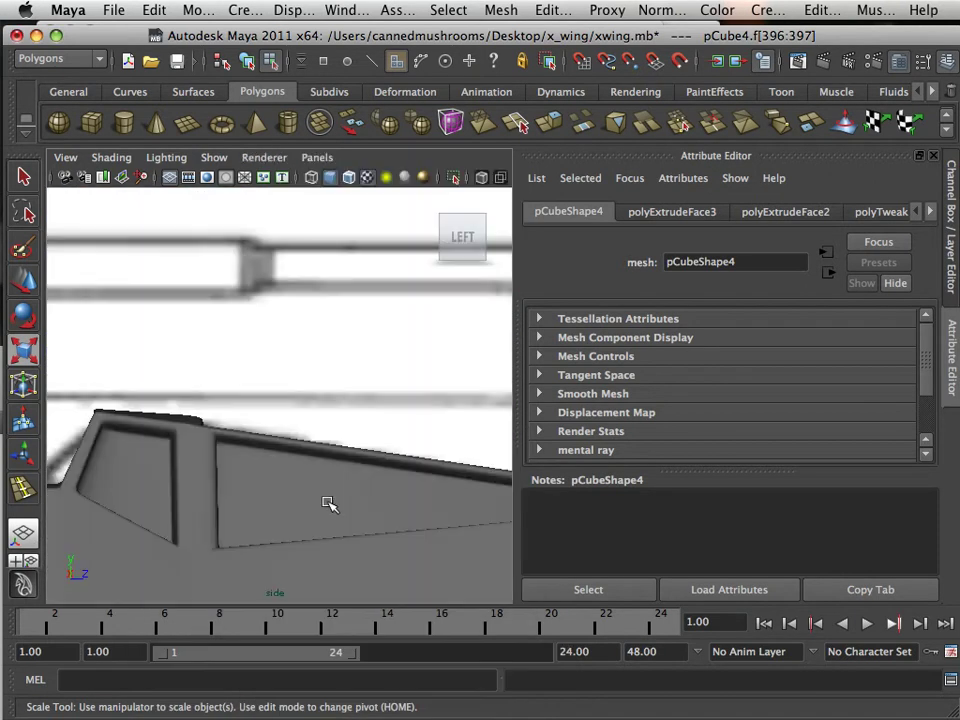
{"action": "scroll", "coordinate": [329, 503], "scroll_direction": "down", "scroll_amount": 8}
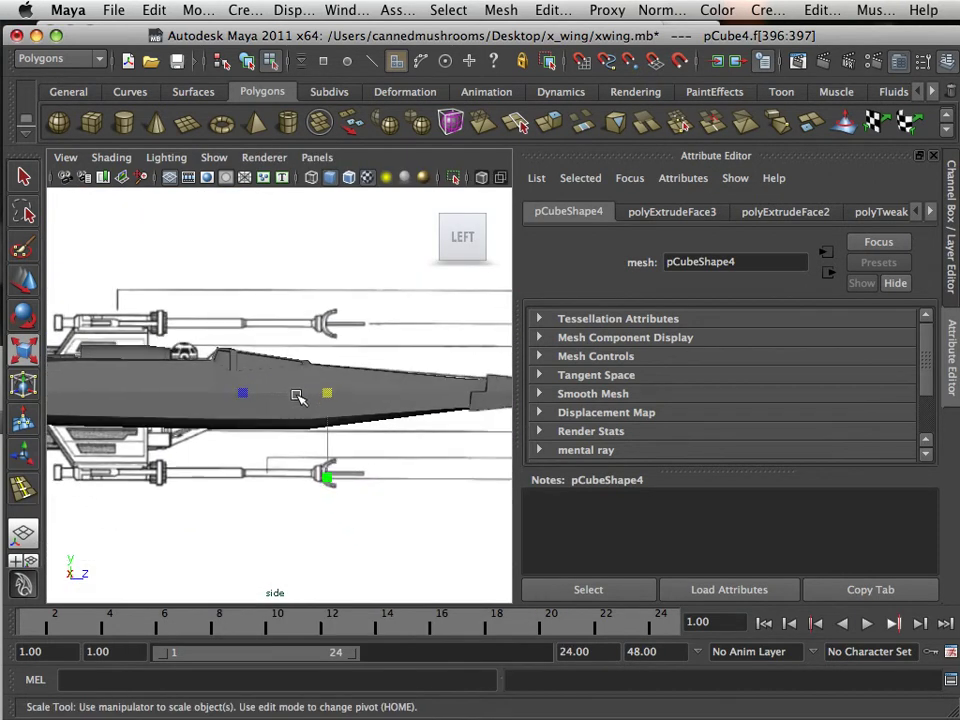
{"action": "scroll", "coordinate": [296, 398], "scroll_direction": "up", "scroll_amount": 2}
{"action": "scroll", "coordinate": [298, 417], "scroll_direction": "down", "scroll_amount": 5}
{"action": "scroll", "coordinate": [298, 417], "scroll_direction": "up", "scroll_amount": 3}
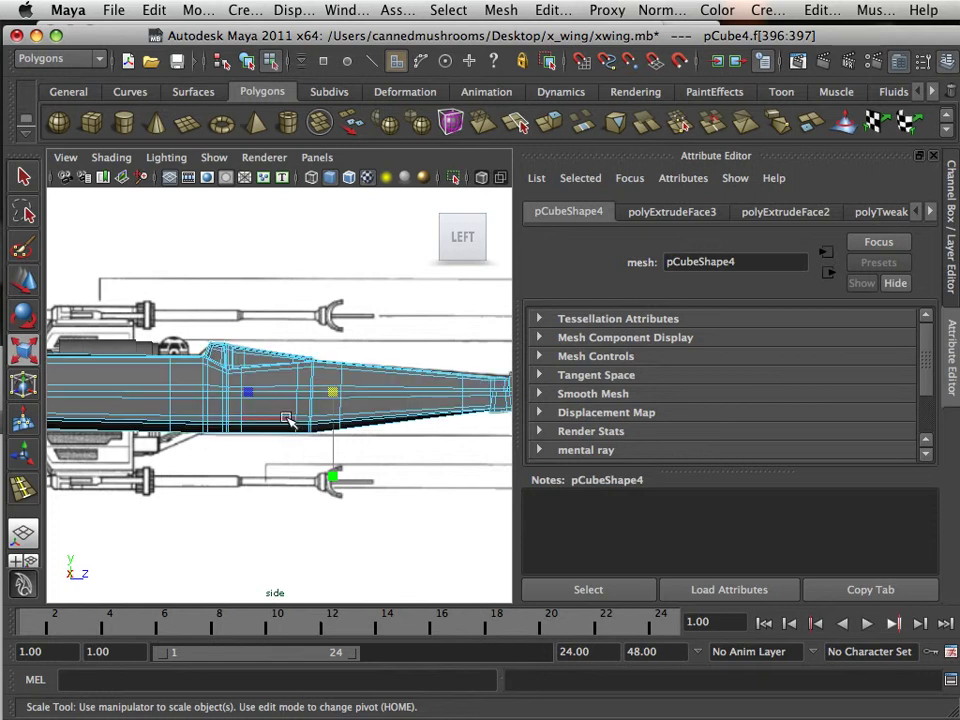
{"action": "right_click_drag", "start_coordinate": [286, 420], "coordinate": [358, 321]}
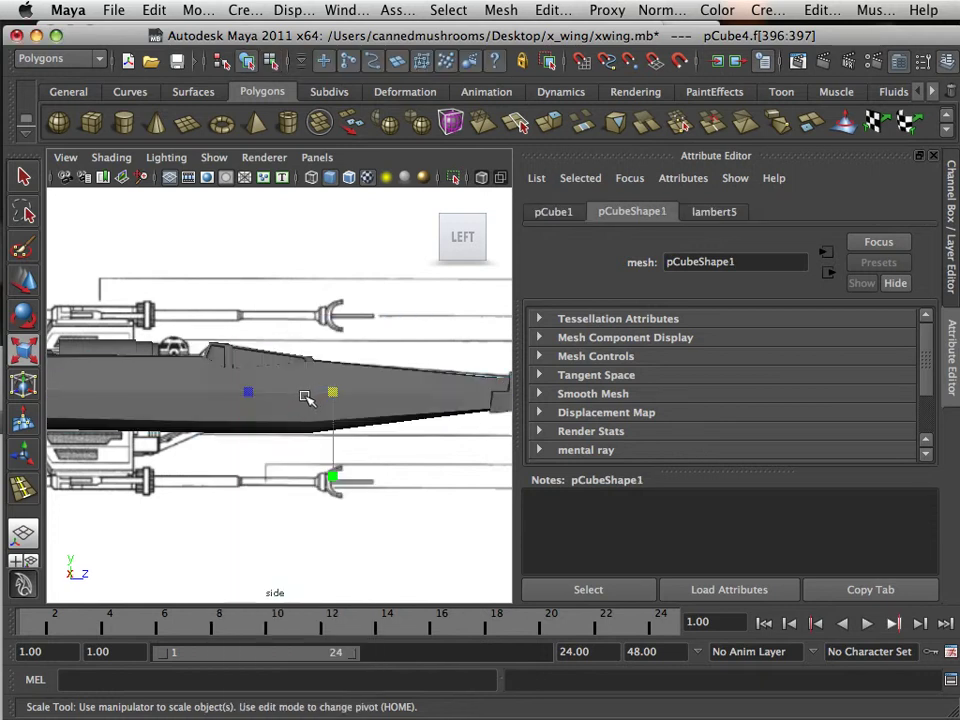
{"action": "key", "text": "w"}
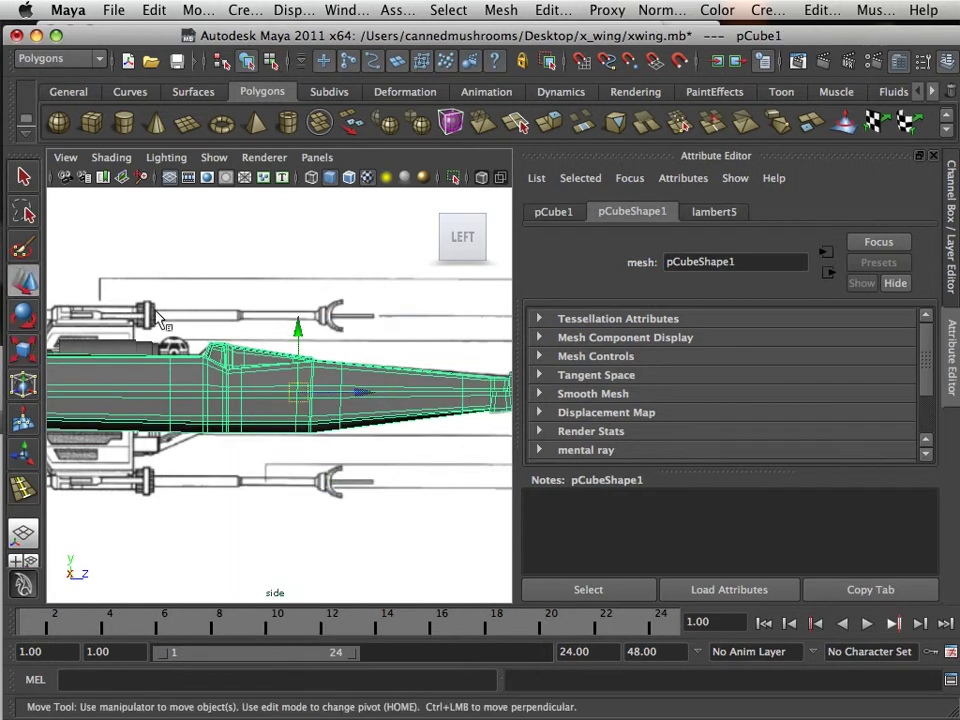
{"action": "left_click_drag", "start_coordinate": [297, 330], "coordinate": [299, 480]}
Extrude the two end faces of the upper prong and pull them forward and slightly upward toward the cannon's muzzle.
{"action": "middle_click_drag", "start_coordinate": [305, 394], "coordinate": [238, 411], "text": "alt"}
{"action": "scroll", "coordinate": [280, 407], "scroll_direction": "up", "scroll_amount": 8}
{"action": "right_click_drag", "start_coordinate": [238, 412], "coordinate": [236, 418], "text": "alt"}
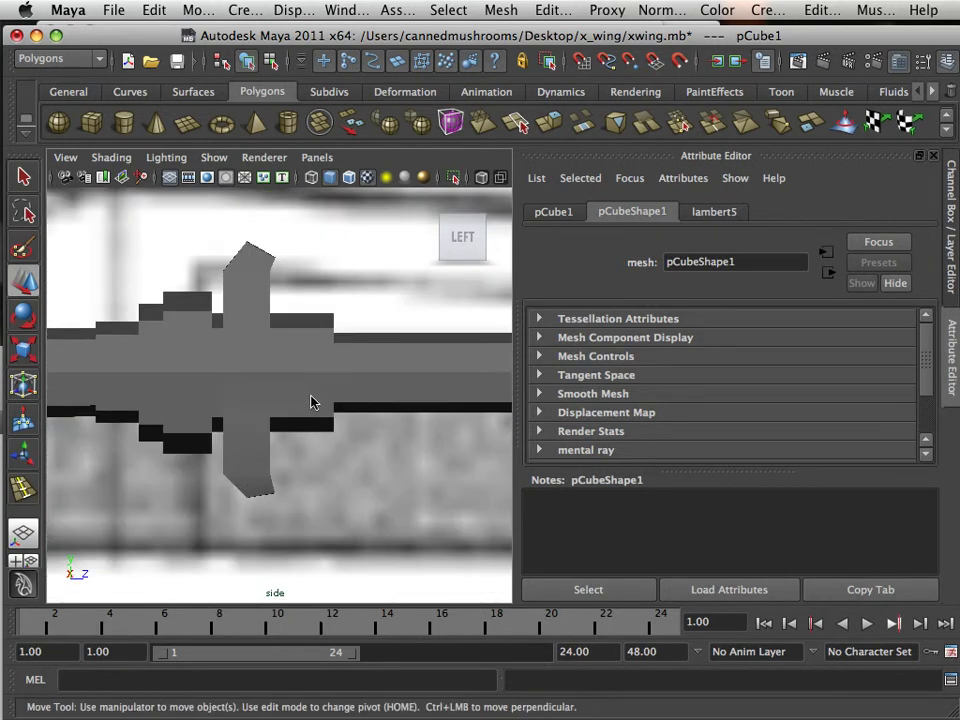
{"action": "key", "text": "space"}
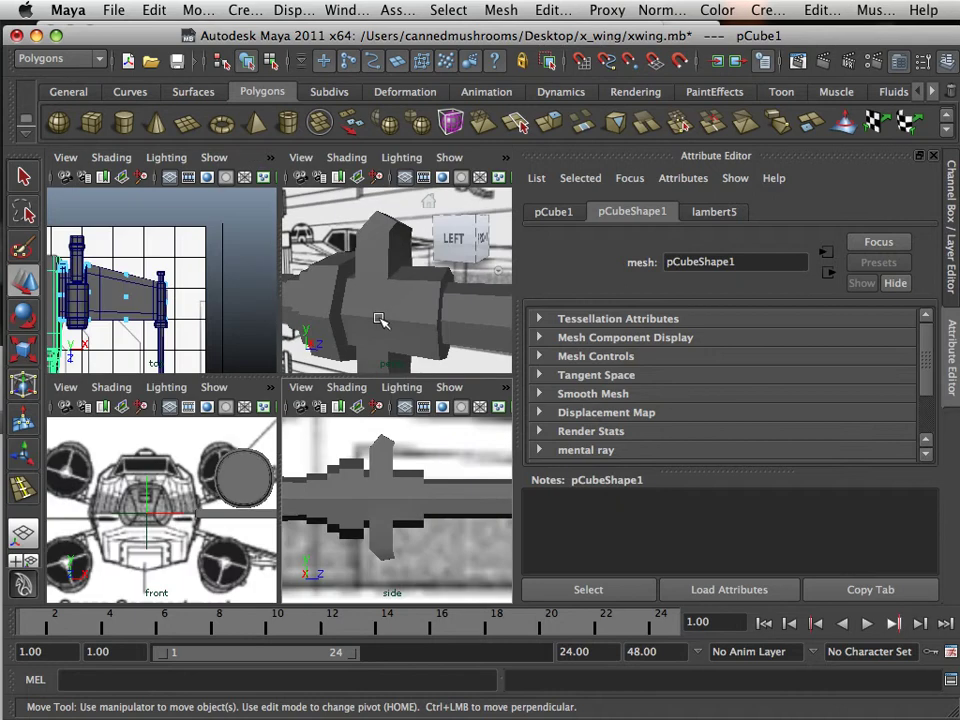
{"action": "left_click_drag", "start_coordinate": [378, 272], "coordinate": [358, 294], "text": "alt"}
{"action": "right_click", "coordinate": [362, 277]}
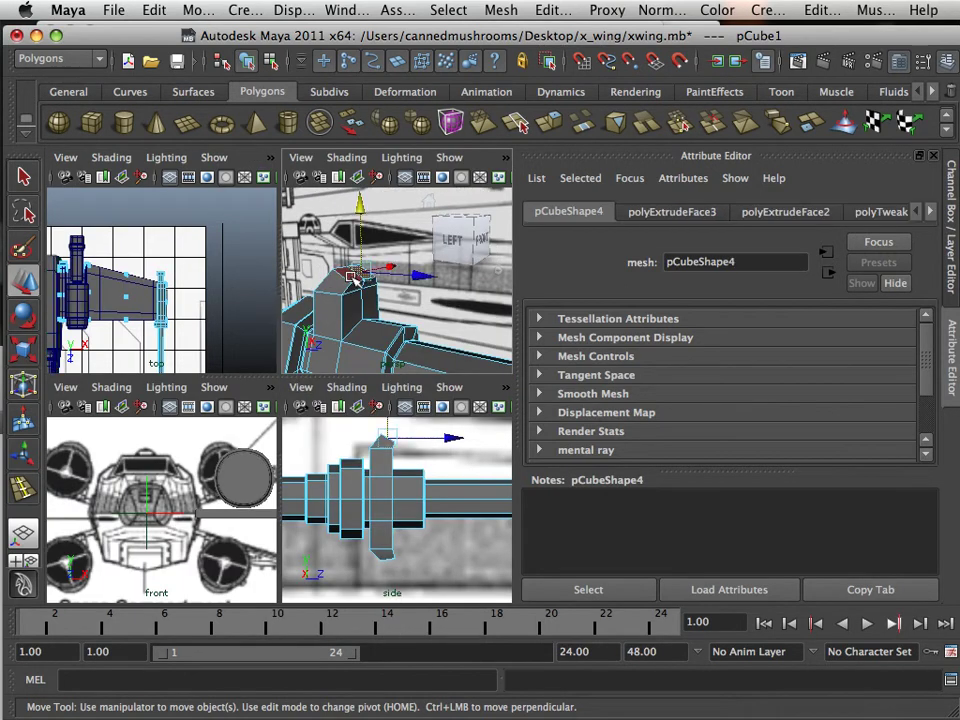
{"action": "left_click", "coordinate": [352, 300]}
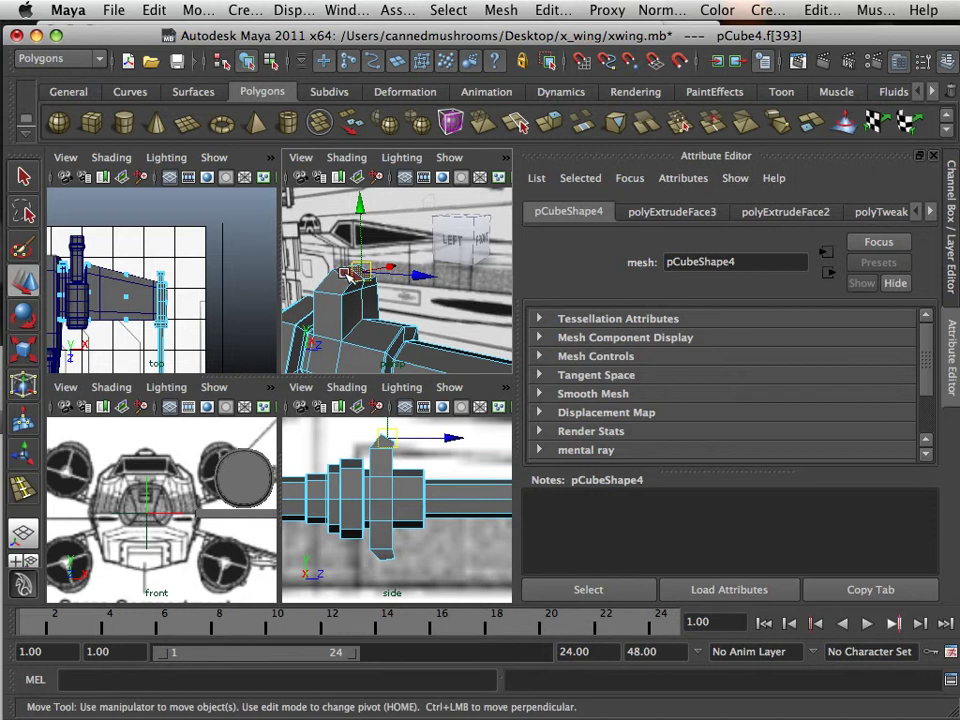
{"action": "left_click", "coordinate": [366, 498], "text": "shift"}
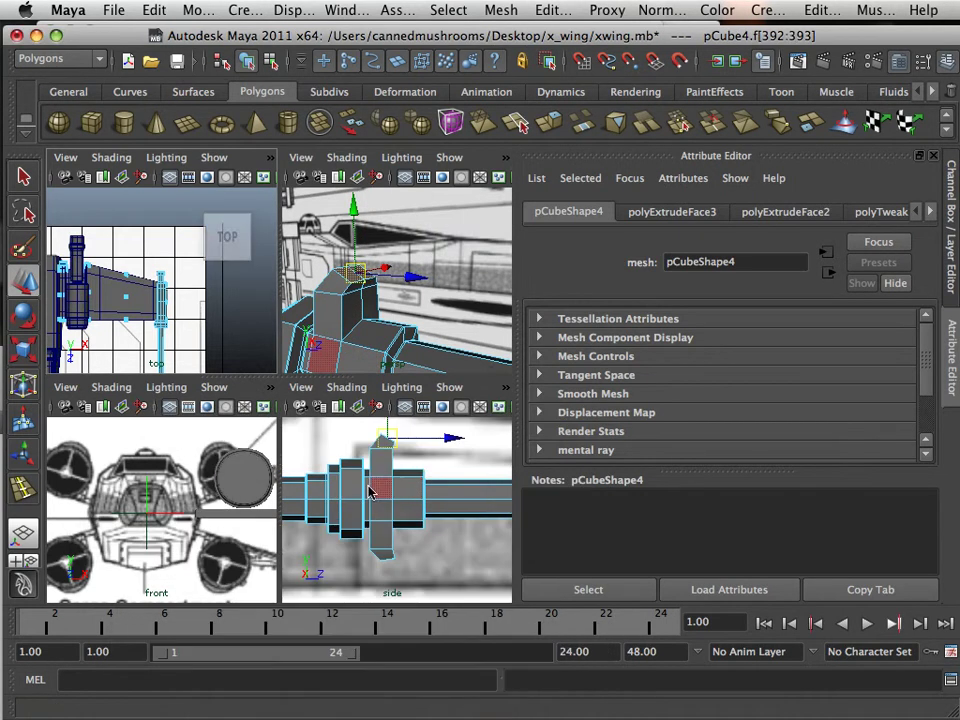
{"action": "key", "text": "space"}
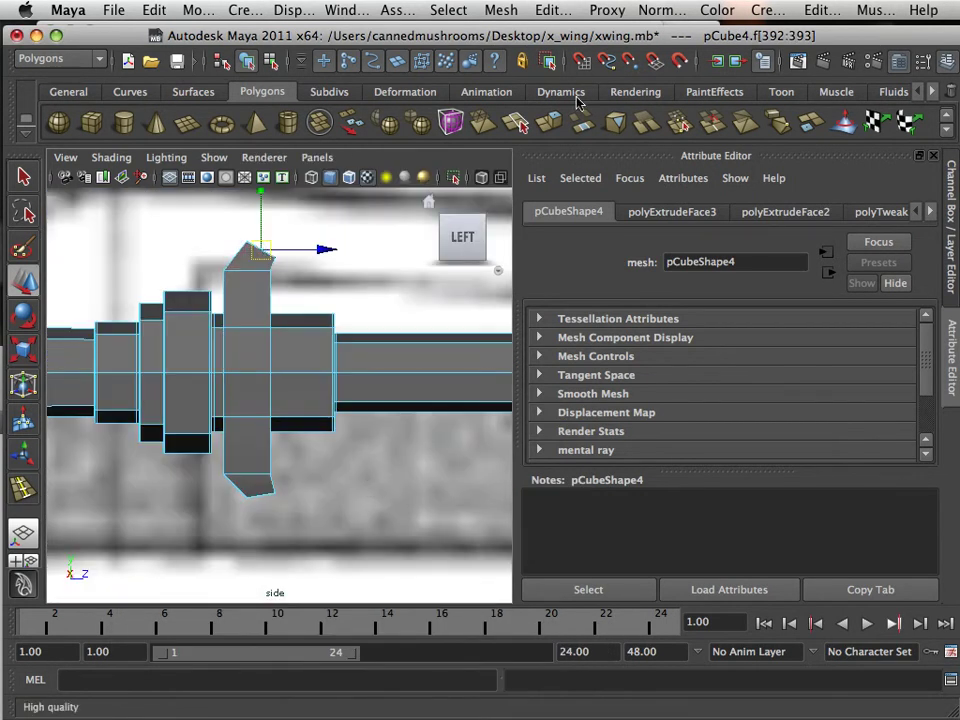
{"action": "left_click", "coordinate": [548, 123]}
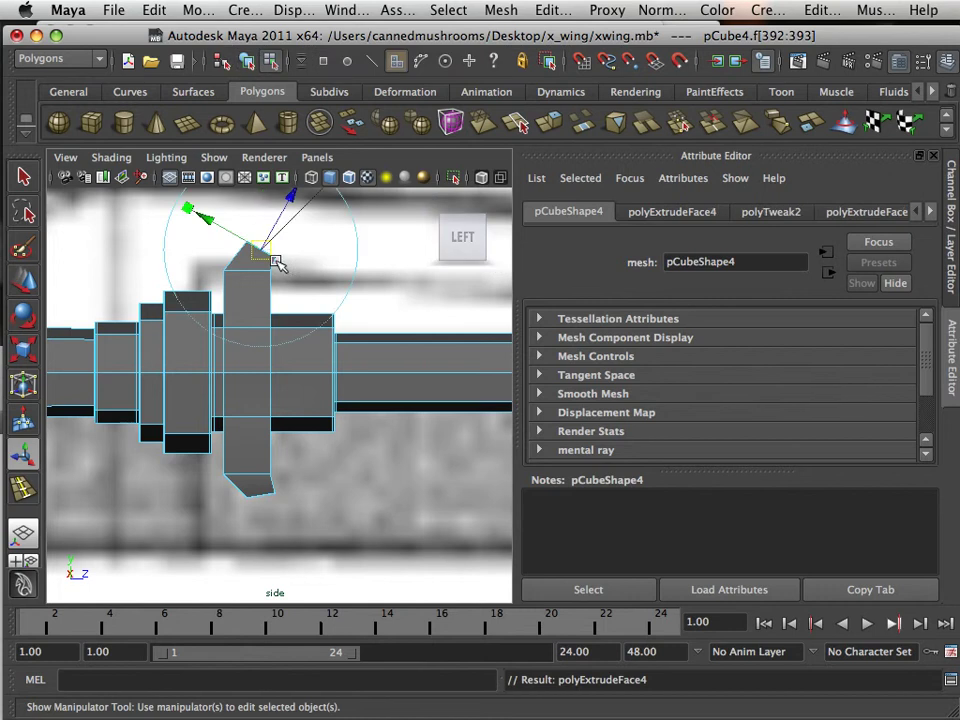
{"action": "left_click_drag", "start_coordinate": [264, 252], "coordinate": [345, 214]}
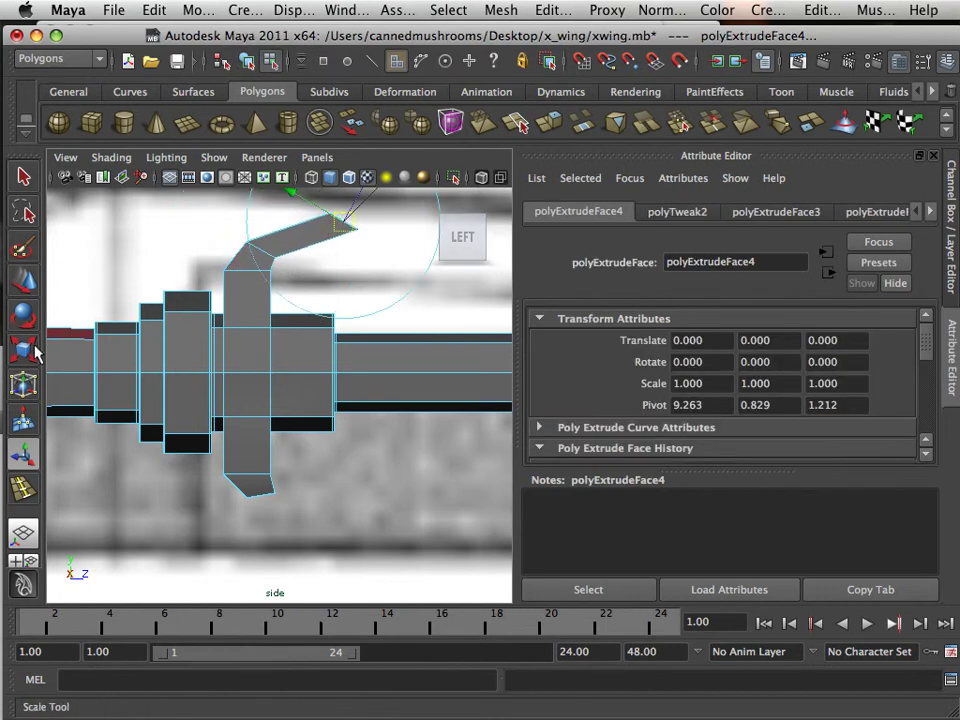
Rotate the upper prong's newly extruded end faces and scale them down to taper the tip.
{"action": "key", "text": "r"}
{"action": "key", "text": "e"}
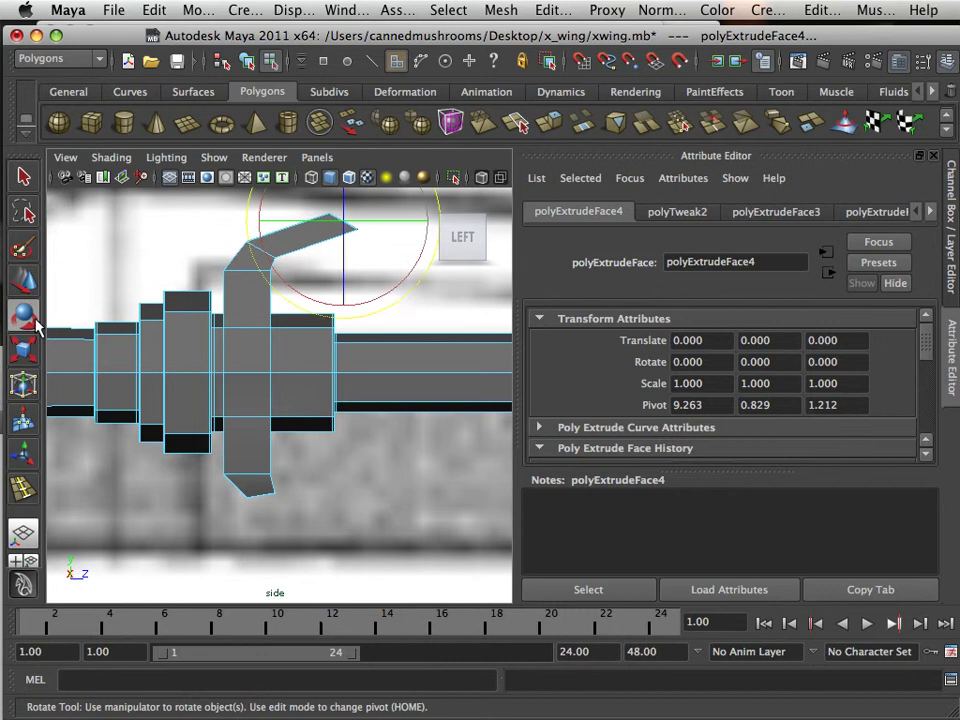
{"action": "left_click_drag", "start_coordinate": [388, 314], "coordinate": [199, 315]}
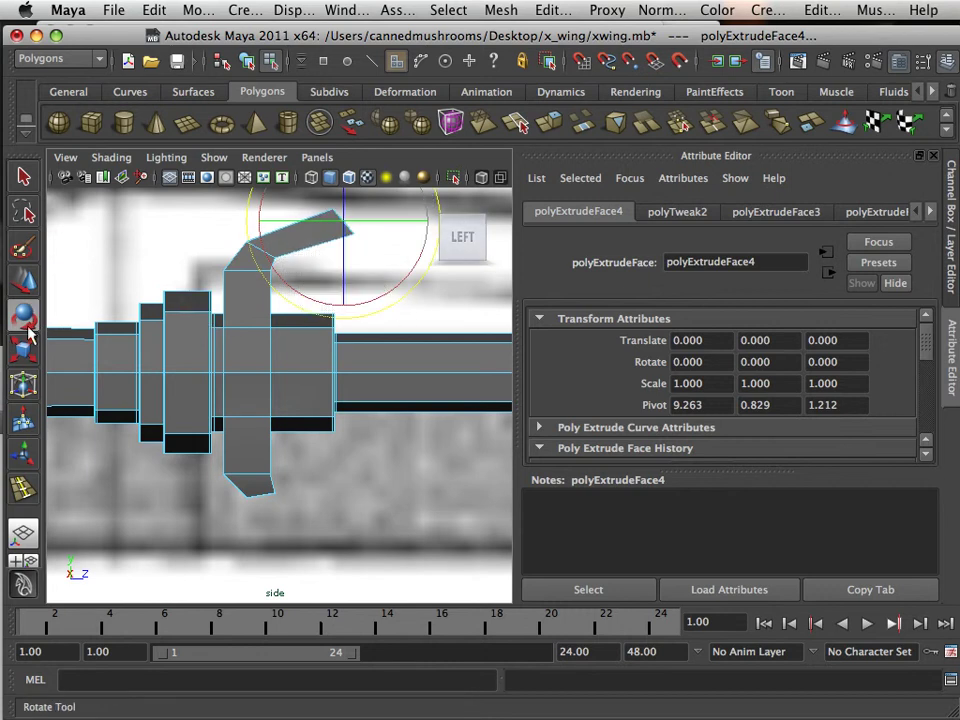
{"action": "key", "text": "r"}
{"action": "left_click_drag", "start_coordinate": [343, 226], "coordinate": [343, 216]}
Extrude the two end faces of the lower prong and pull them forward and slightly downward, mirroring the upper prong.
{"action": "scroll", "coordinate": [269, 419], "scroll_direction": "down", "scroll_amount": 5}
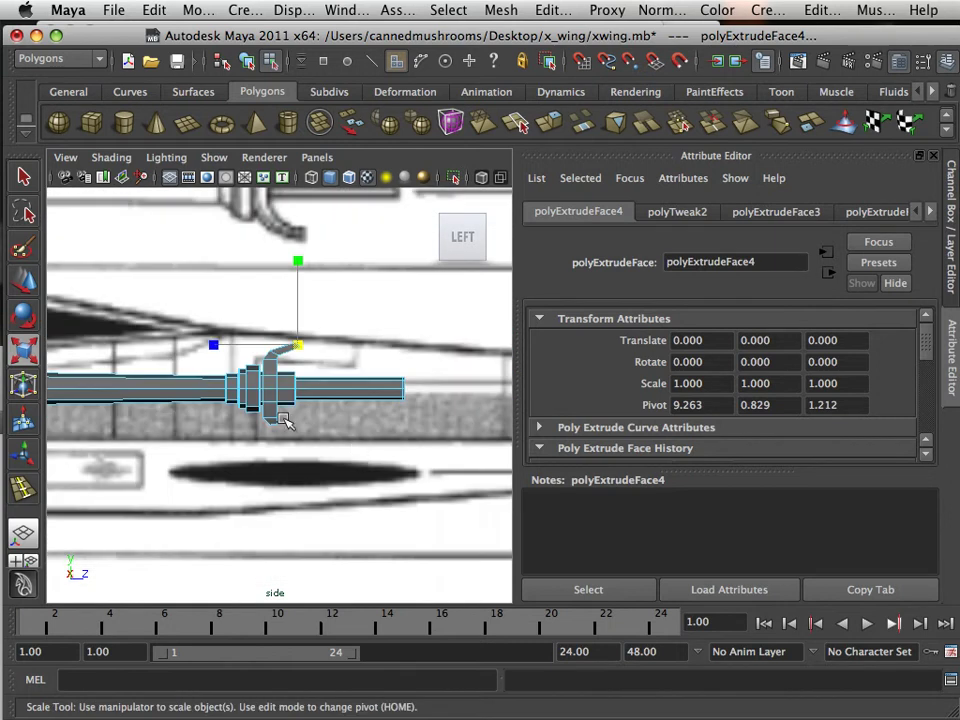
{"action": "key", "text": "space"}
{"action": "key", "text": "space"}
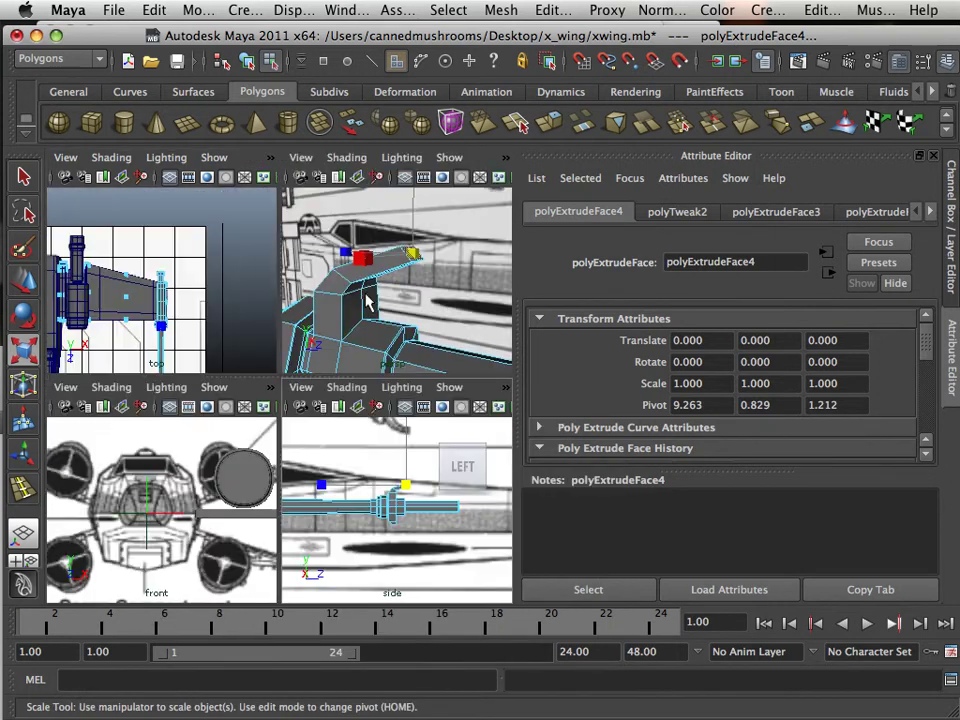
{"action": "key", "text": "space"}
{"action": "key", "text": "space"}
{"action": "left_click_drag", "start_coordinate": [343, 342], "coordinate": [198, 400], "text": "alt"}
{"action": "left_click", "coordinate": [198, 262]}
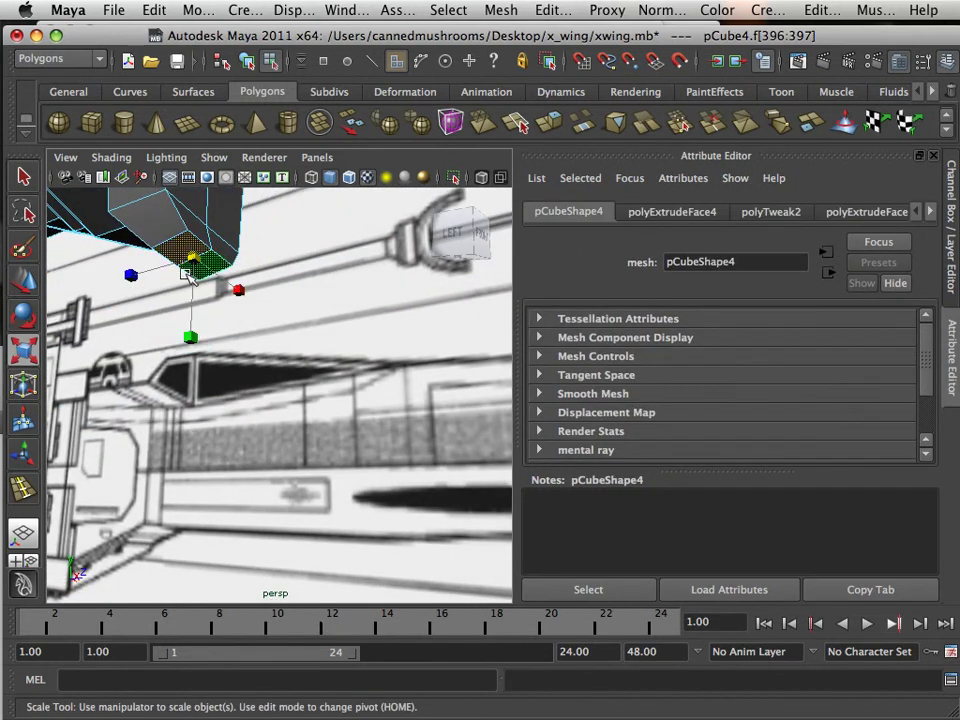
{"action": "key", "text": "space"}
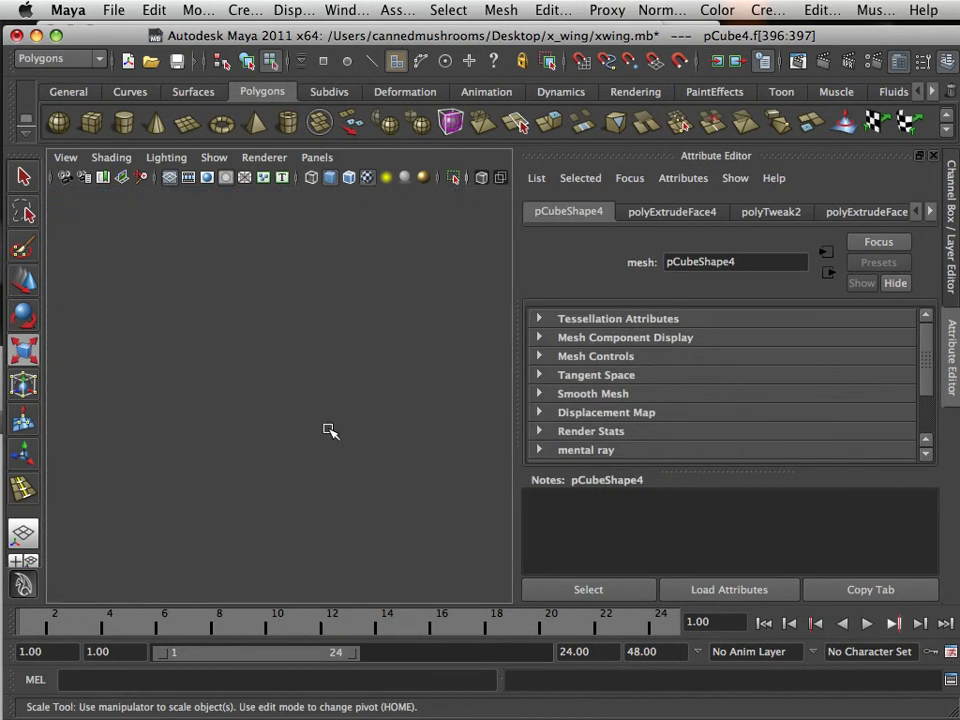
{"action": "key", "text": "space"}
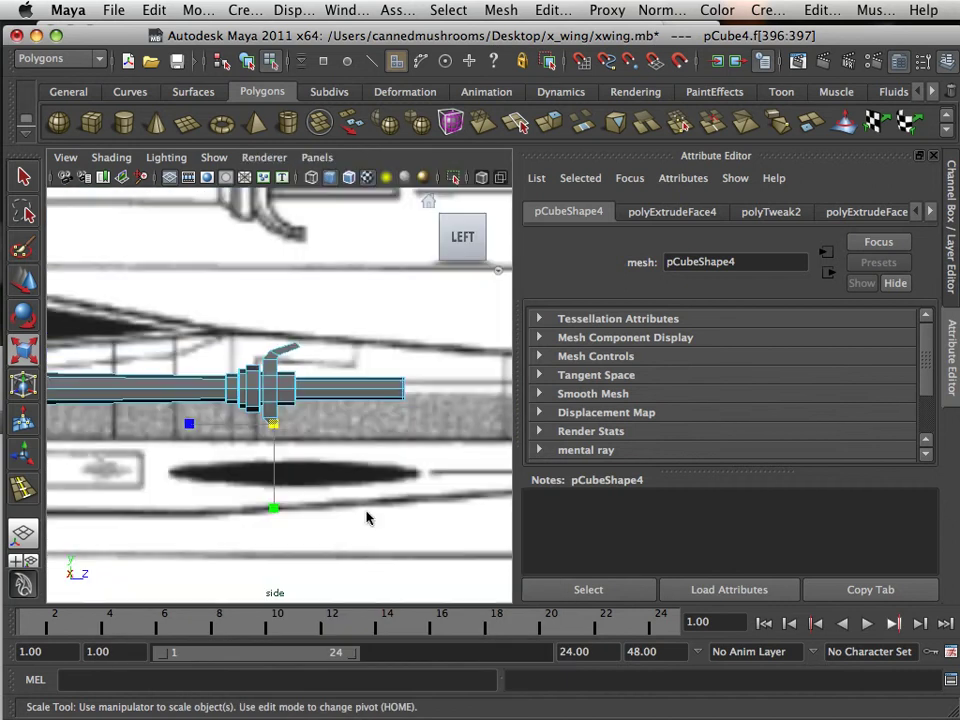
{"action": "middle_click_drag", "start_coordinate": [368, 514], "coordinate": [364, 467], "text": "alt"}
{"action": "scroll", "coordinate": [333, 464], "scroll_direction": "up", "scroll_amount": 2}
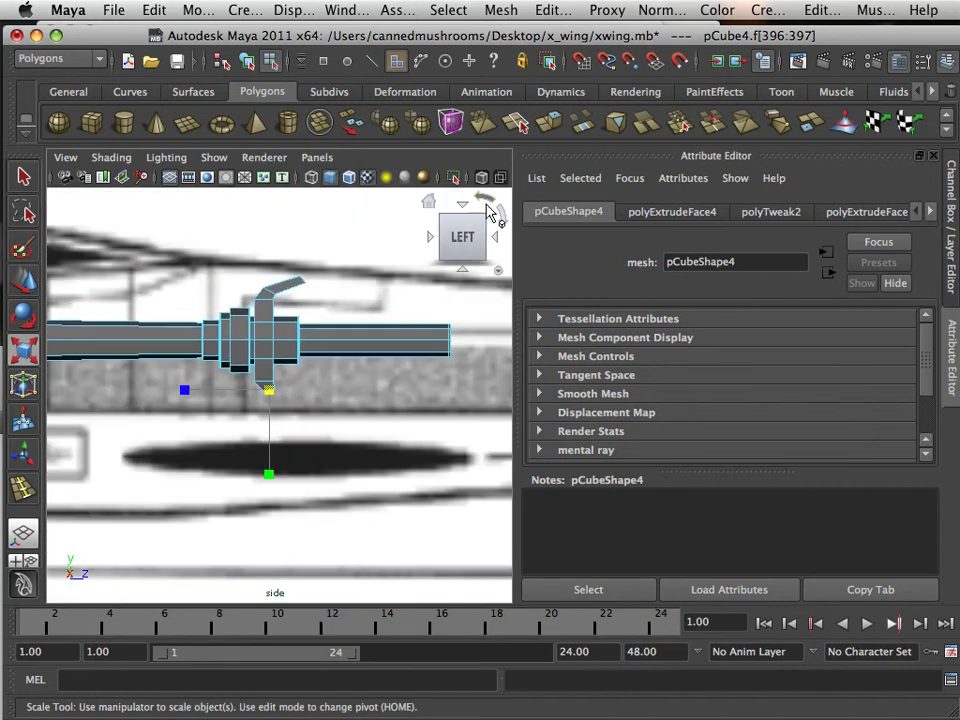
{"action": "left_click", "coordinate": [548, 123]}
{"action": "scroll", "coordinate": [364, 393], "scroll_direction": "up", "scroll_amount": 3}
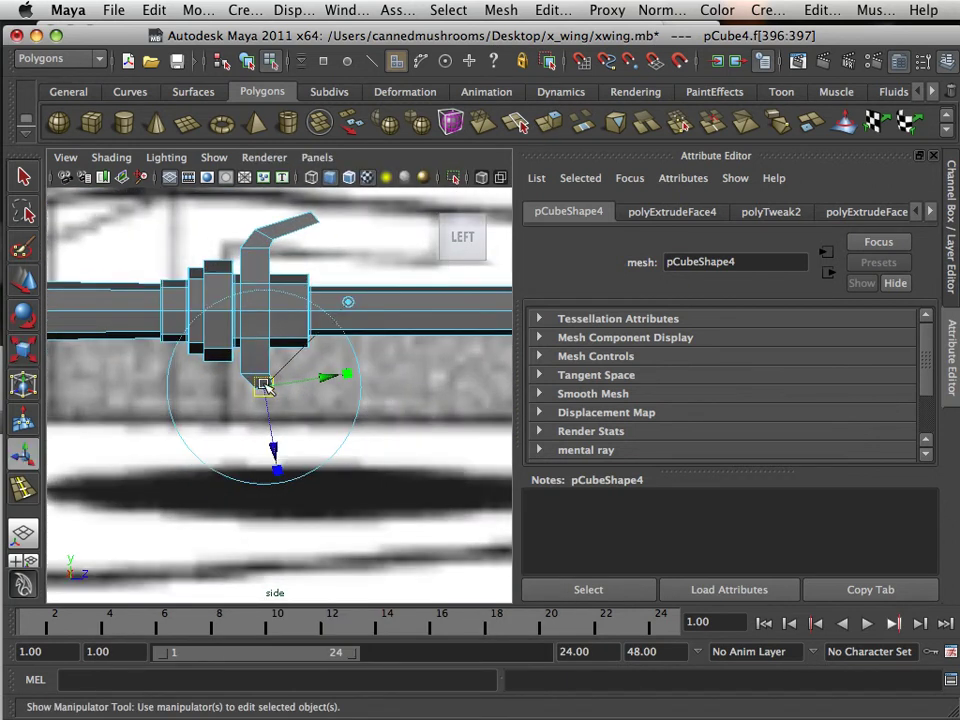
{"action": "left_click_drag", "start_coordinate": [262, 388], "coordinate": [305, 406]}
{"action": "scroll", "coordinate": [321, 428], "scroll_direction": "up", "scroll_amount": 3}
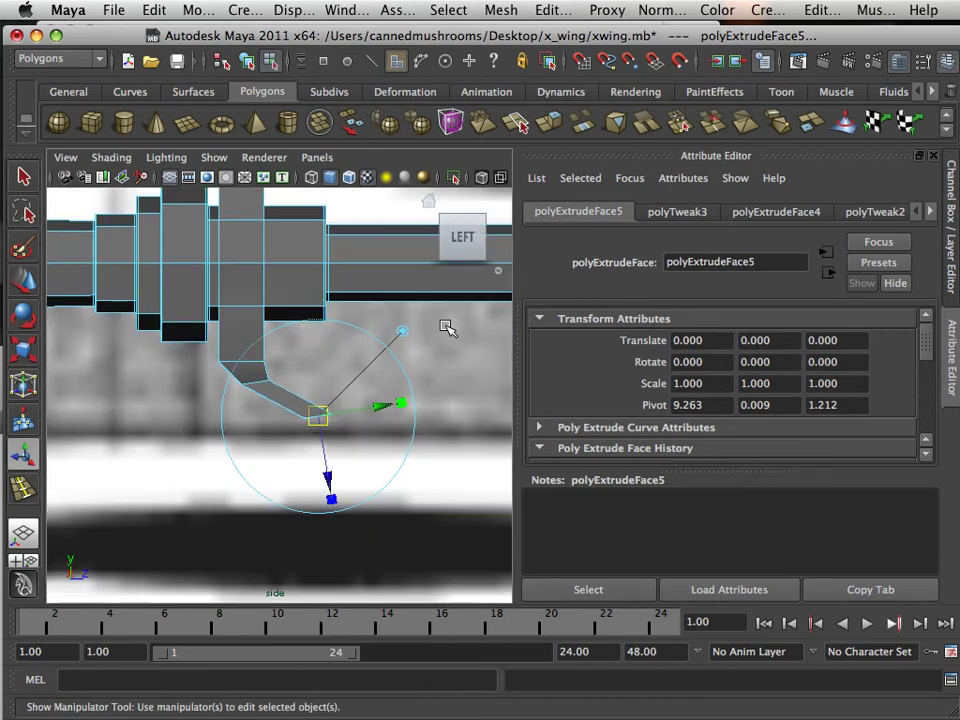
Rotate the lower prong's new end faces, scale them down to match the upper tip, and clear the selection.
{"action": "left_click", "coordinate": [401, 330]}
{"action": "left_click_drag", "start_coordinate": [407, 375], "coordinate": [373, 336]}
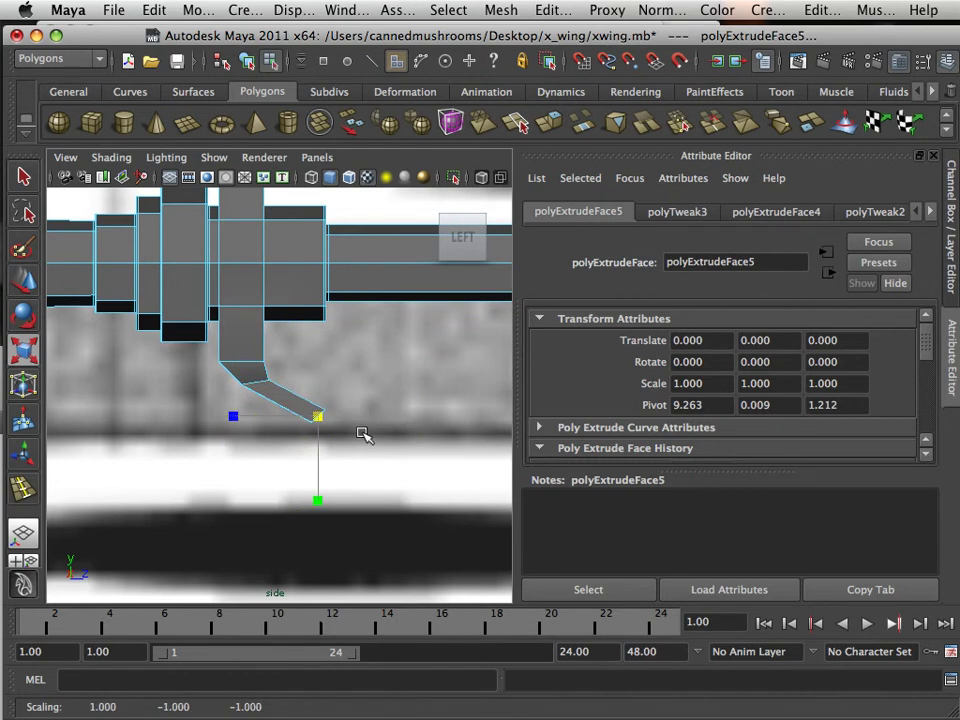
{"action": "left_click", "coordinate": [366, 408]}
{"action": "scroll", "coordinate": [366, 408], "scroll_direction": "down", "scroll_amount": 5}
{"action": "right_click_drag", "start_coordinate": [334, 401], "coordinate": [349, 418], "text": "alt"}
{"action": "key", "text": "r"}
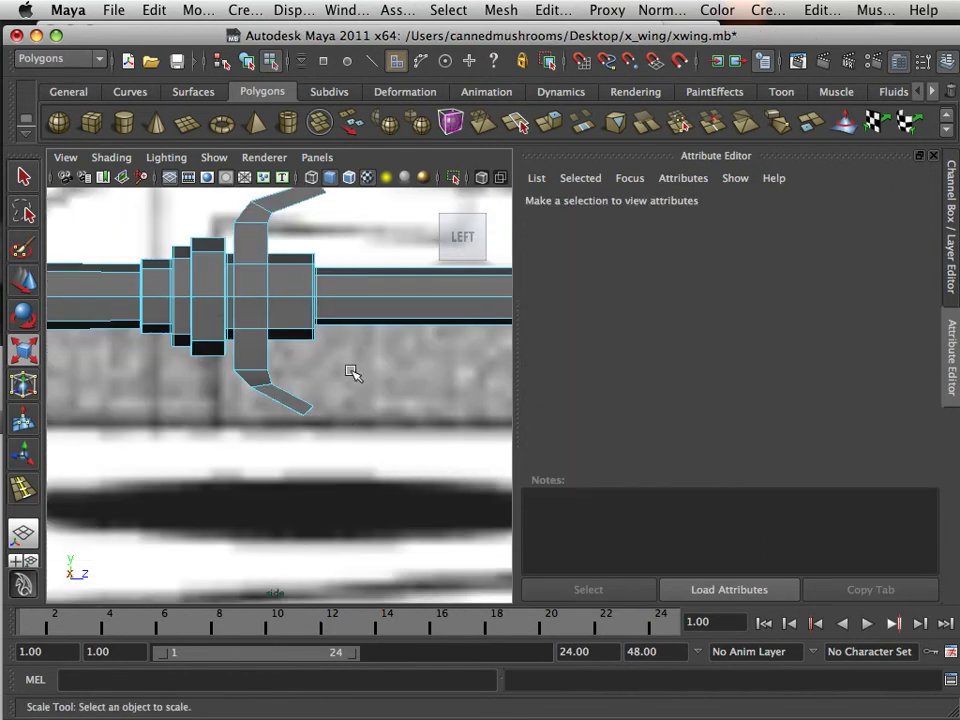
Examine the forked prongs and the cannon barrel from the front and side in the perspective view.
{"action": "key", "text": "space"}
{"action": "key", "text": "space"}
{"action": "left_click_drag", "start_coordinate": [364, 321], "coordinate": [313, 368], "text": "alt"}
{"action": "middle_click_drag", "start_coordinate": [314, 368], "coordinate": [370, 326], "text": "alt"}
{"action": "right_click_drag", "start_coordinate": [330, 342], "coordinate": [258, 345], "text": "alt"}
{"action": "left_click_drag", "start_coordinate": [263, 344], "coordinate": [227, 357], "text": "alt"}
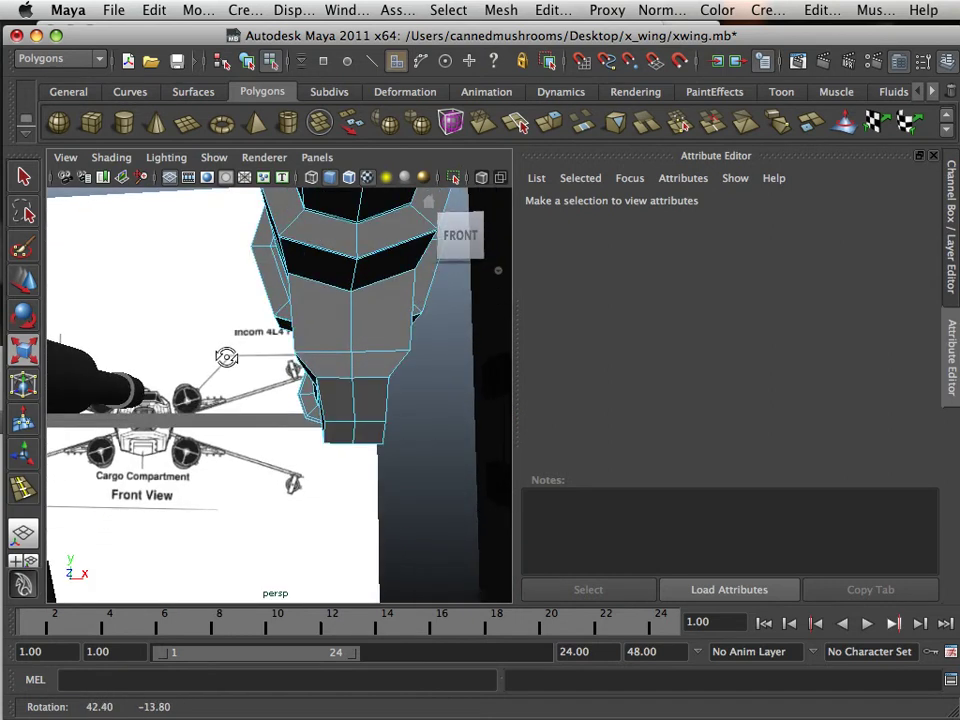
{"action": "right_click_drag", "start_coordinate": [227, 357], "coordinate": [181, 347], "text": "alt"}
{"action": "left_click_drag", "start_coordinate": [257, 363], "coordinate": [295, 381], "text": "alt"}
{"action": "key", "text": "r"}
{"action": "scroll", "coordinate": [250, 372], "scroll_direction": "up", "scroll_amount": 3}
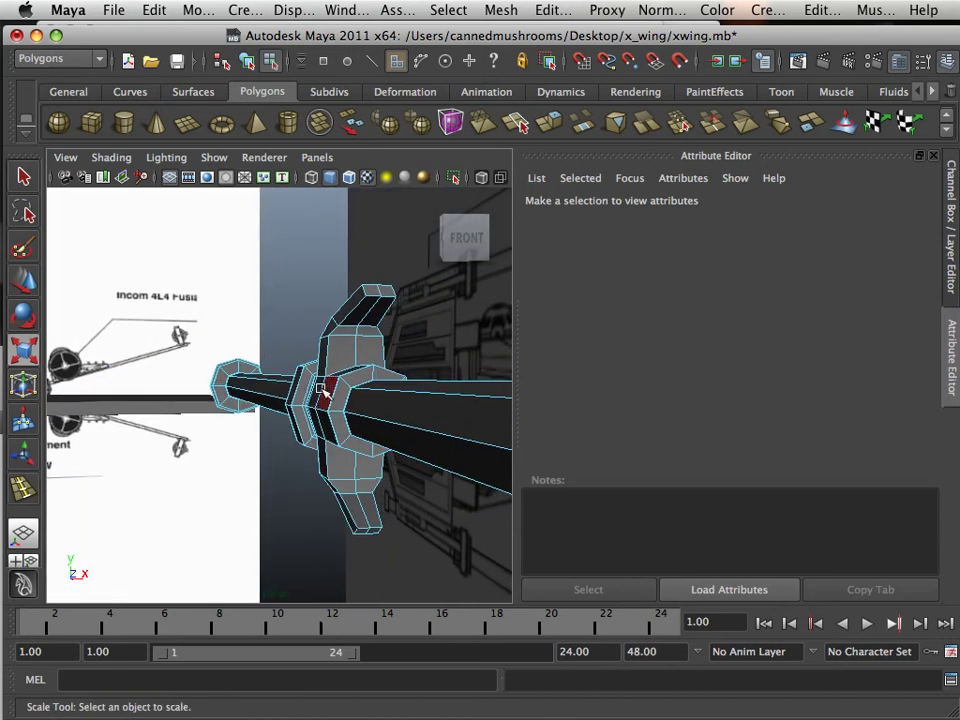
{"action": "scroll", "coordinate": [312, 385], "scroll_direction": "down", "scroll_amount": 4}
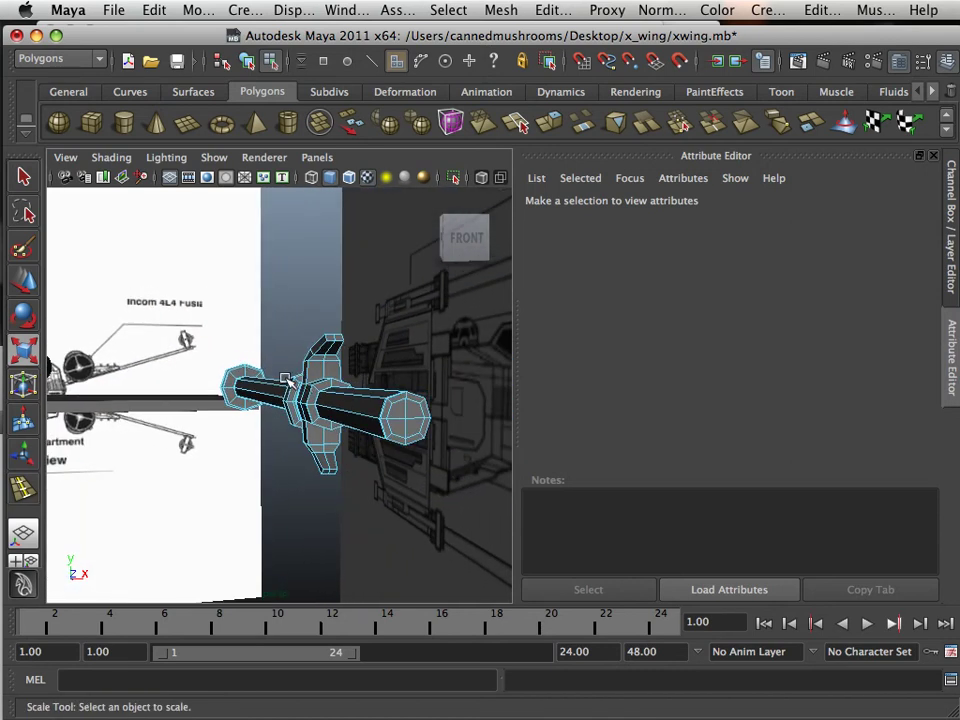